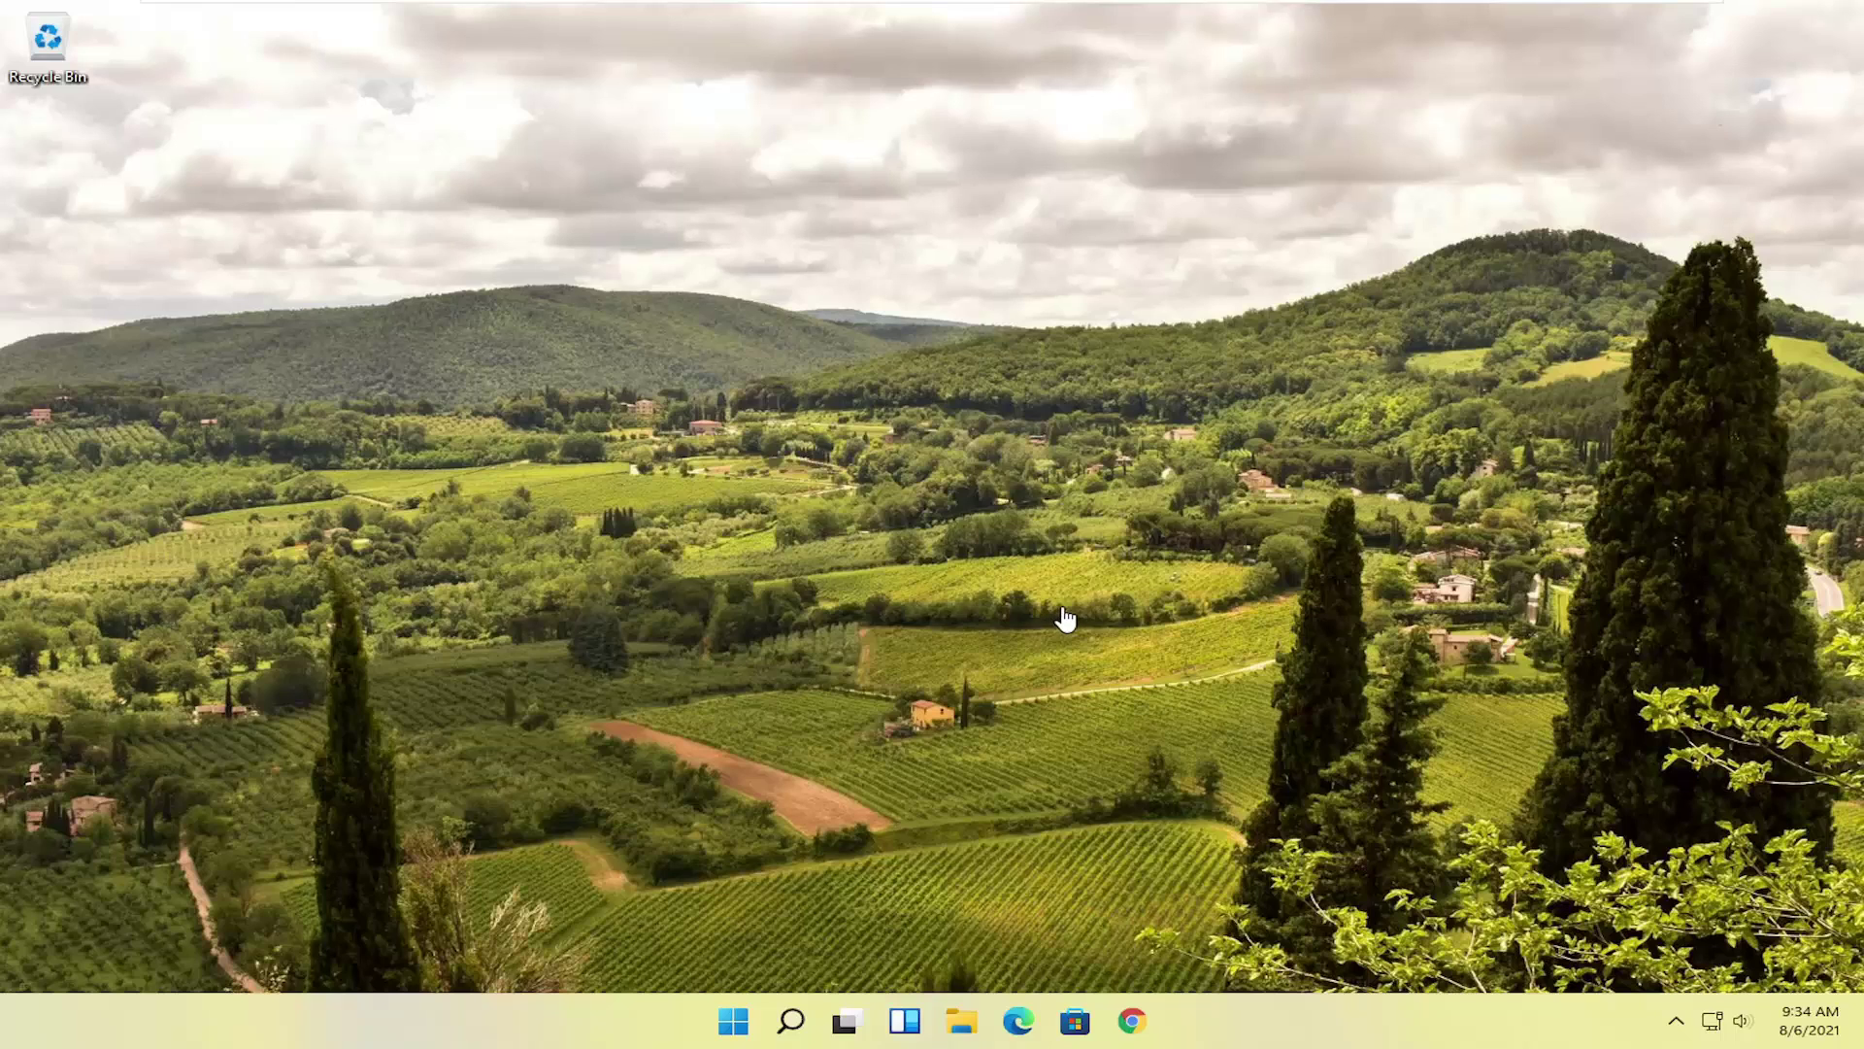
Step: Browse File Explorer to This PC > Local Disk (C:) > Users > your user folder
click(963, 1027)
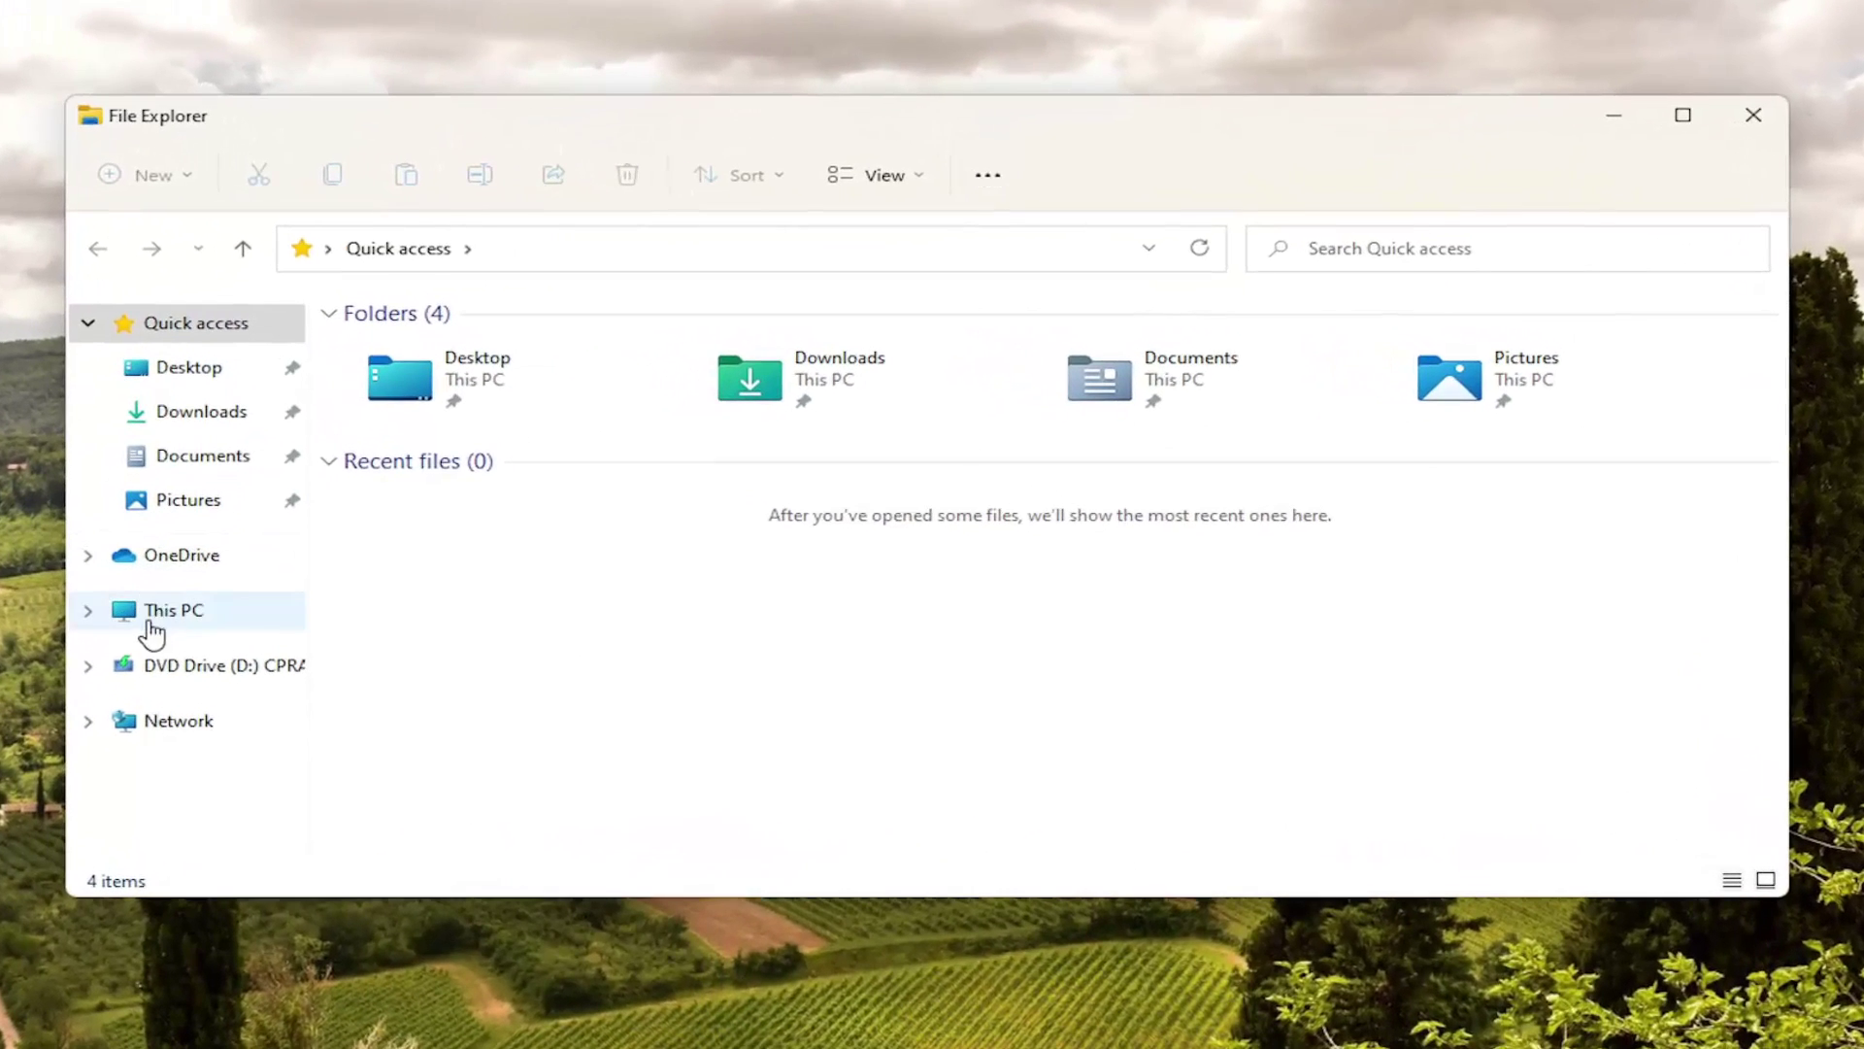
click(157, 615)
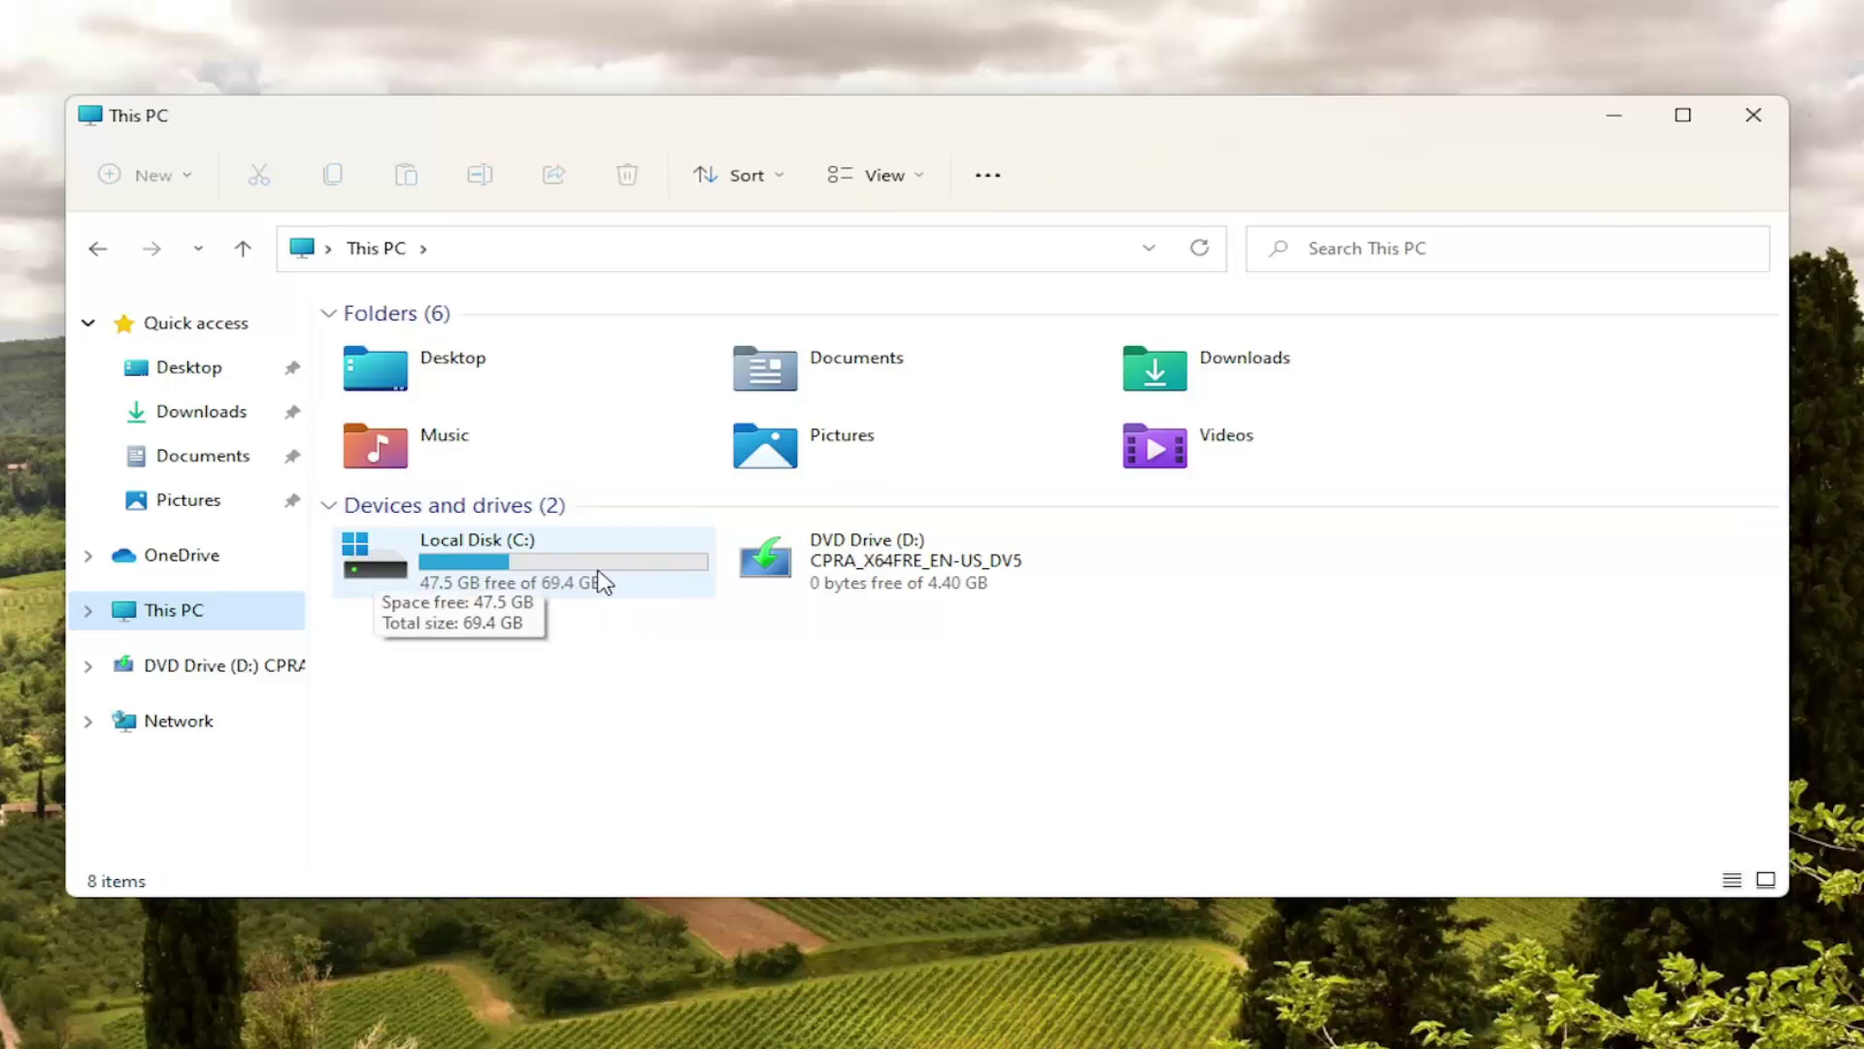
double_click(602, 581)
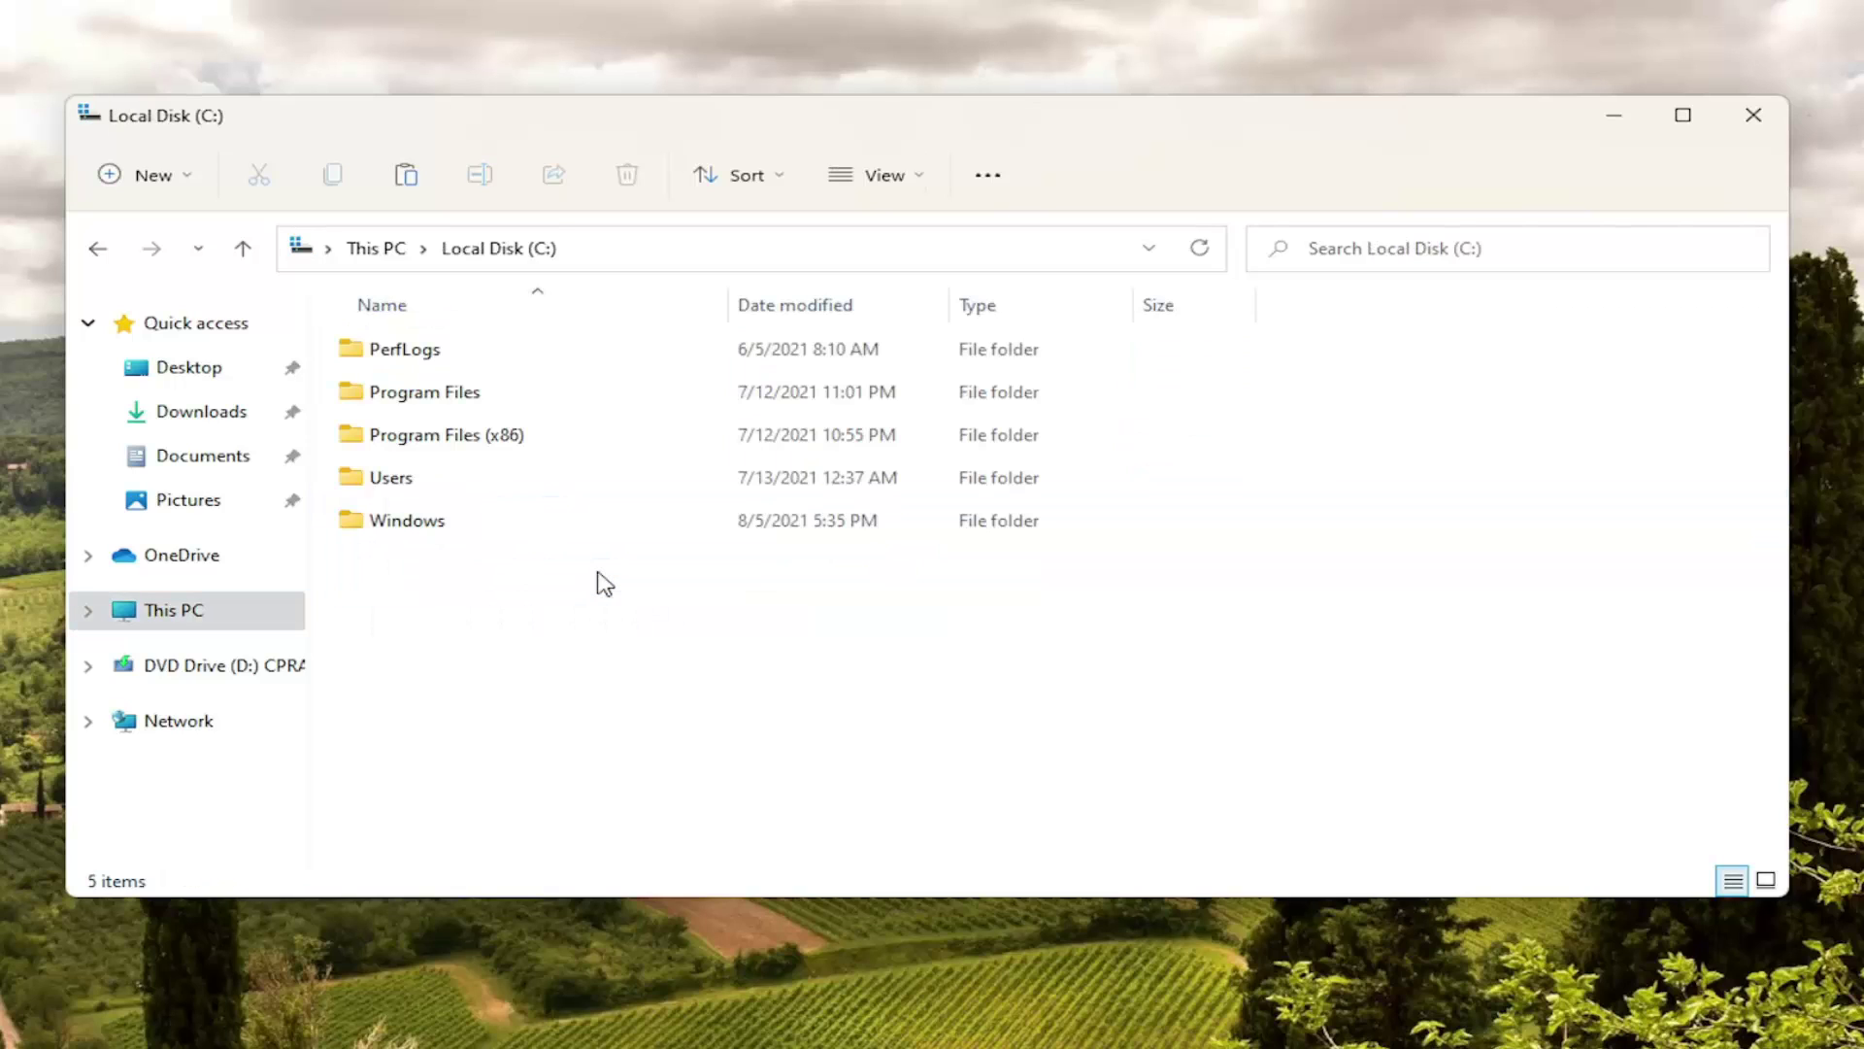
double_click(394, 484)
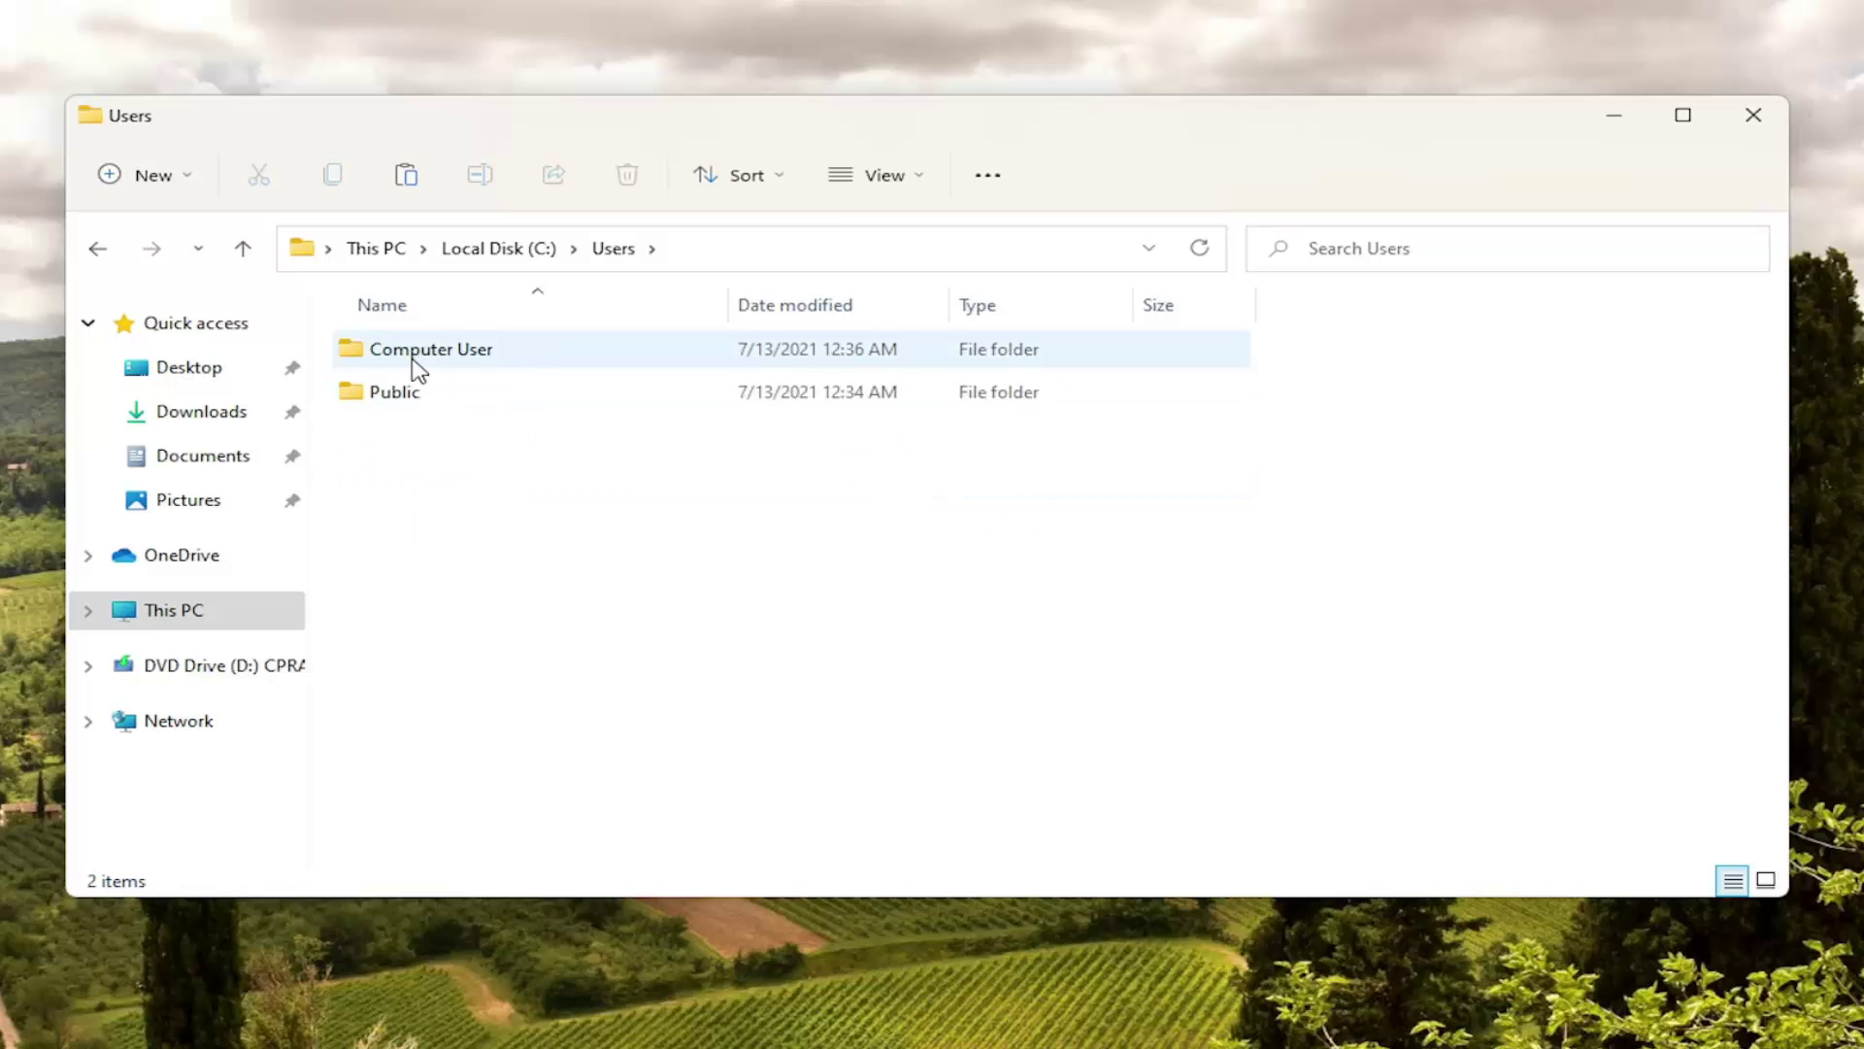
mouse_move(431, 349)
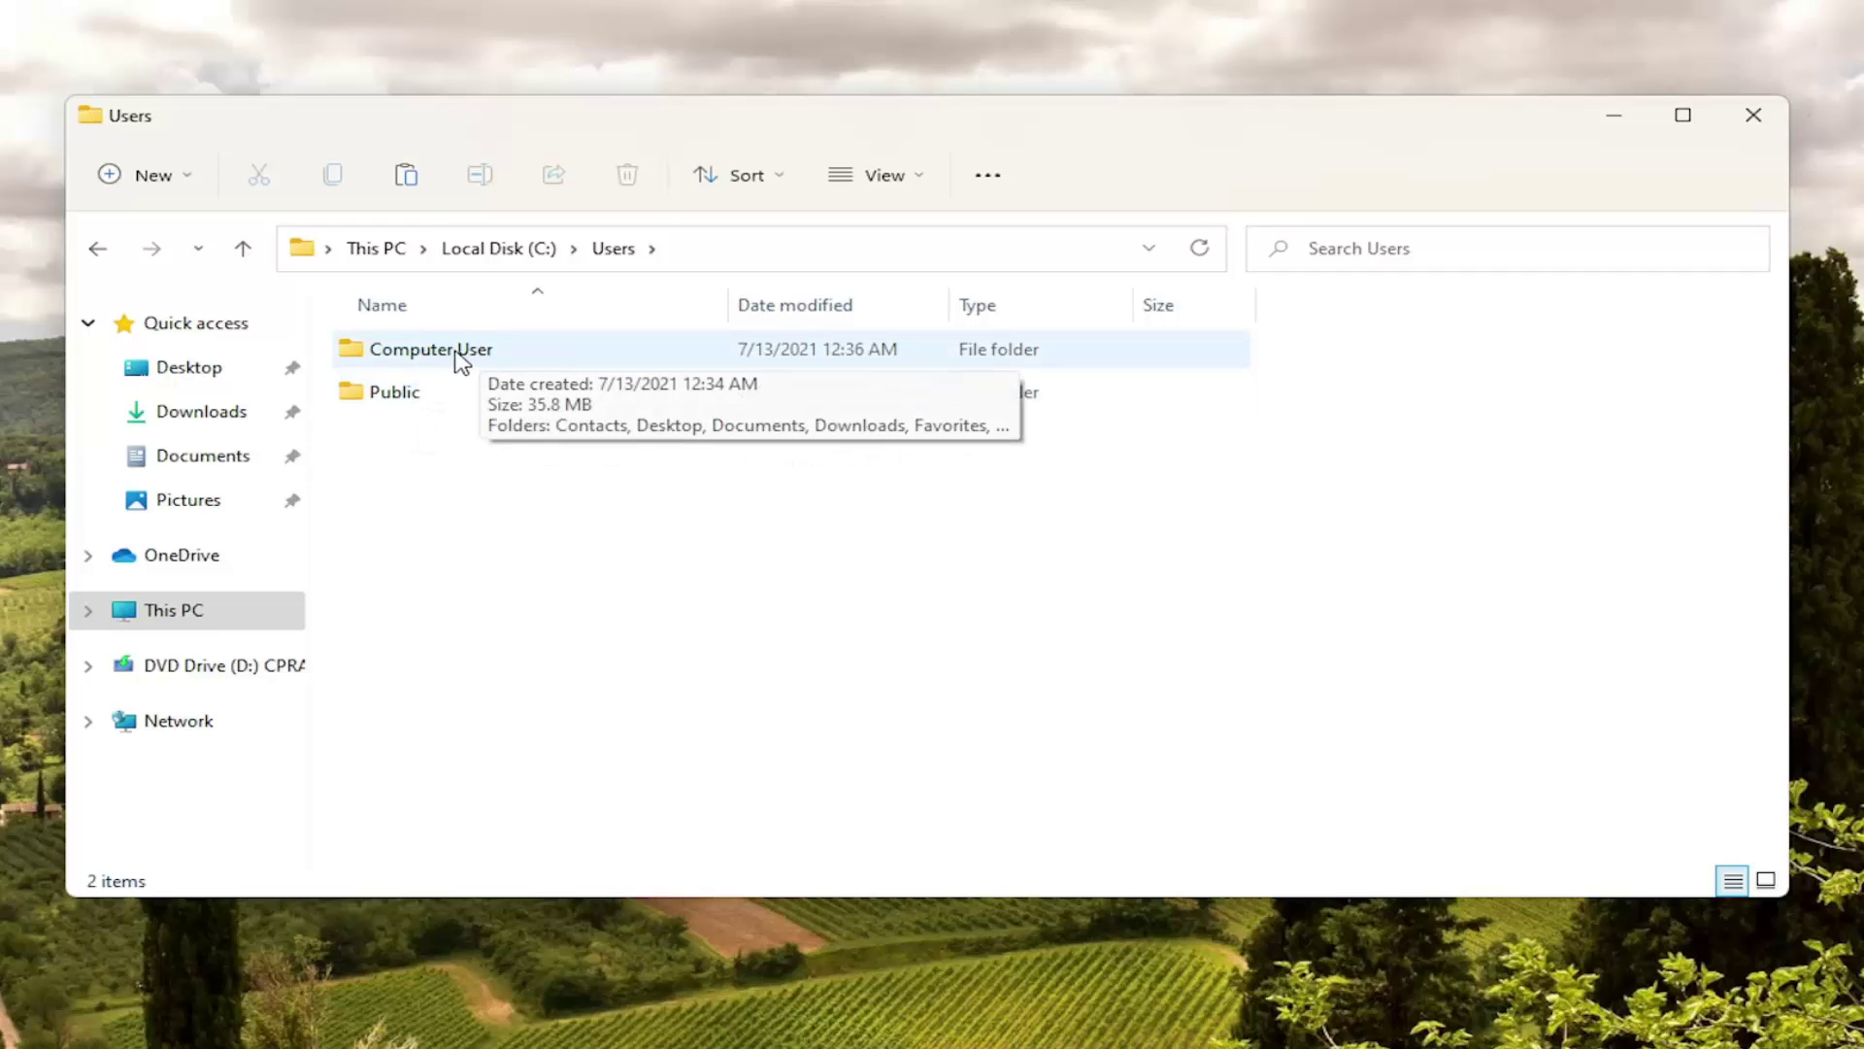
double_click(457, 359)
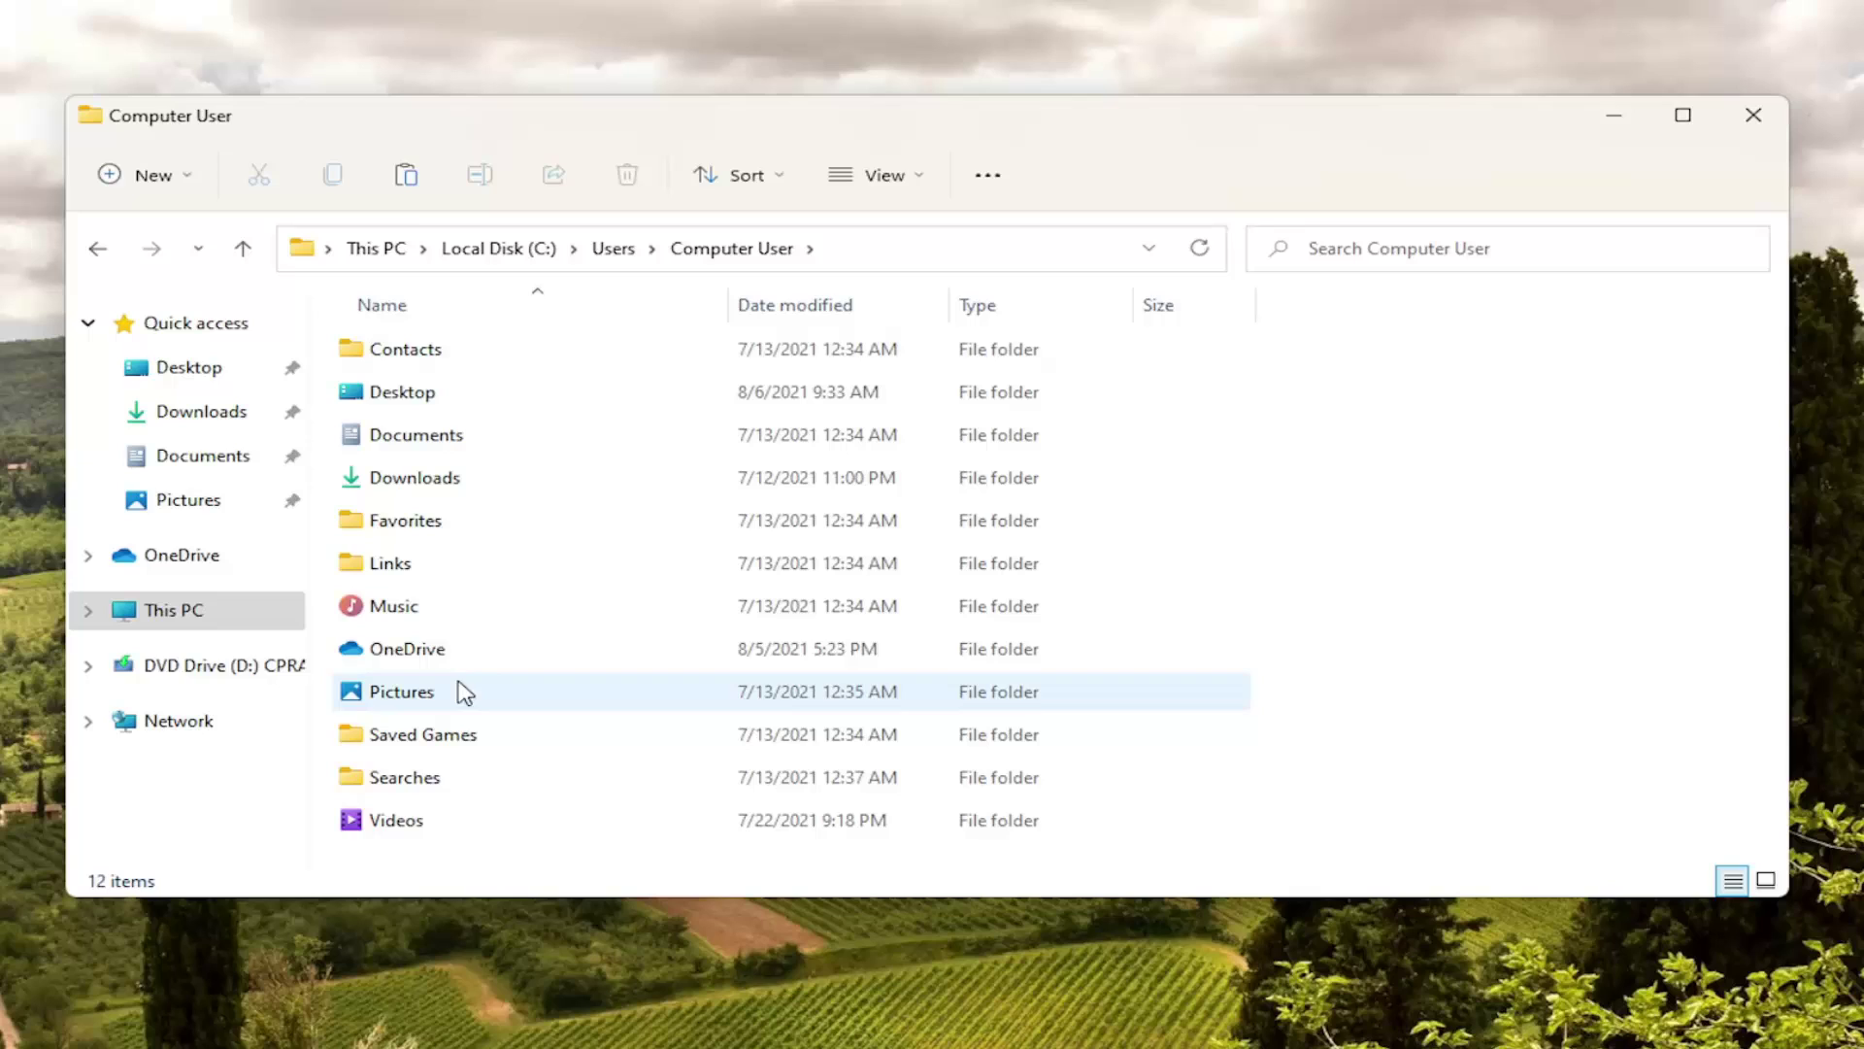
Step: Turn on Hidden items, then open AppData > Local
click(907, 184)
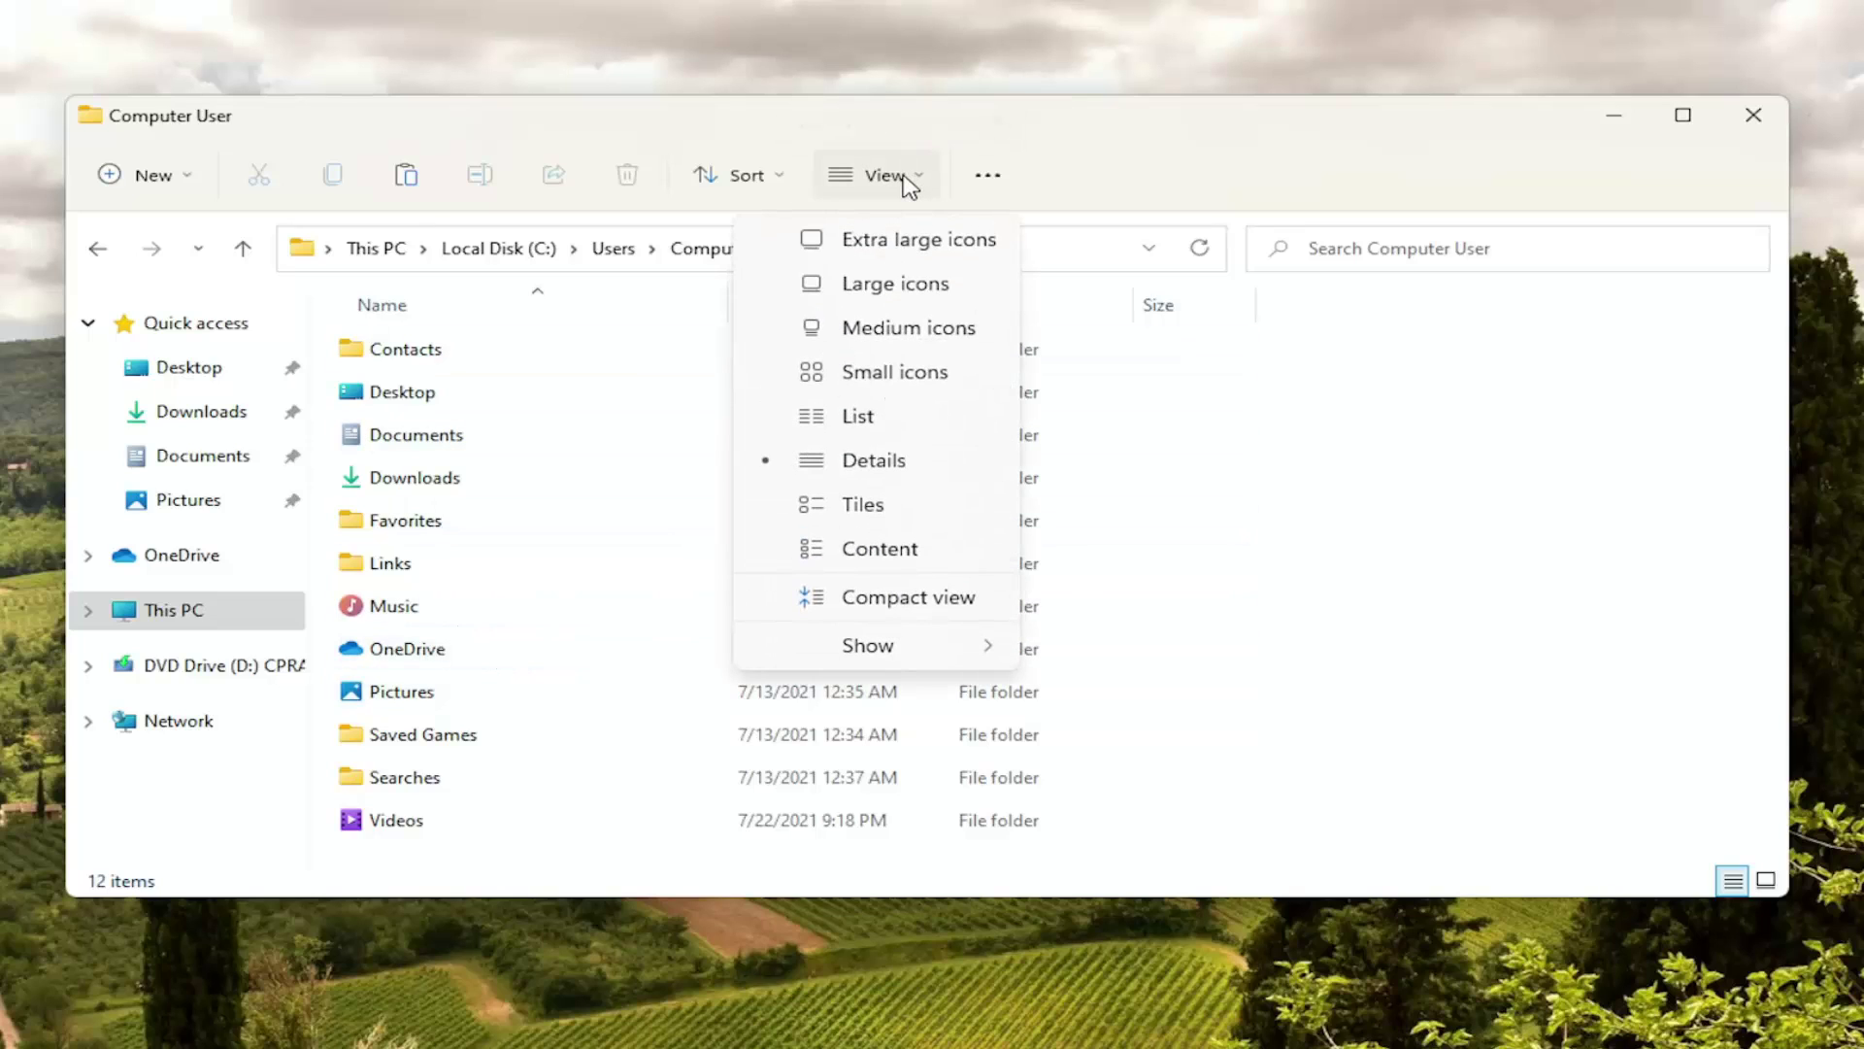
mouse_move(868, 645)
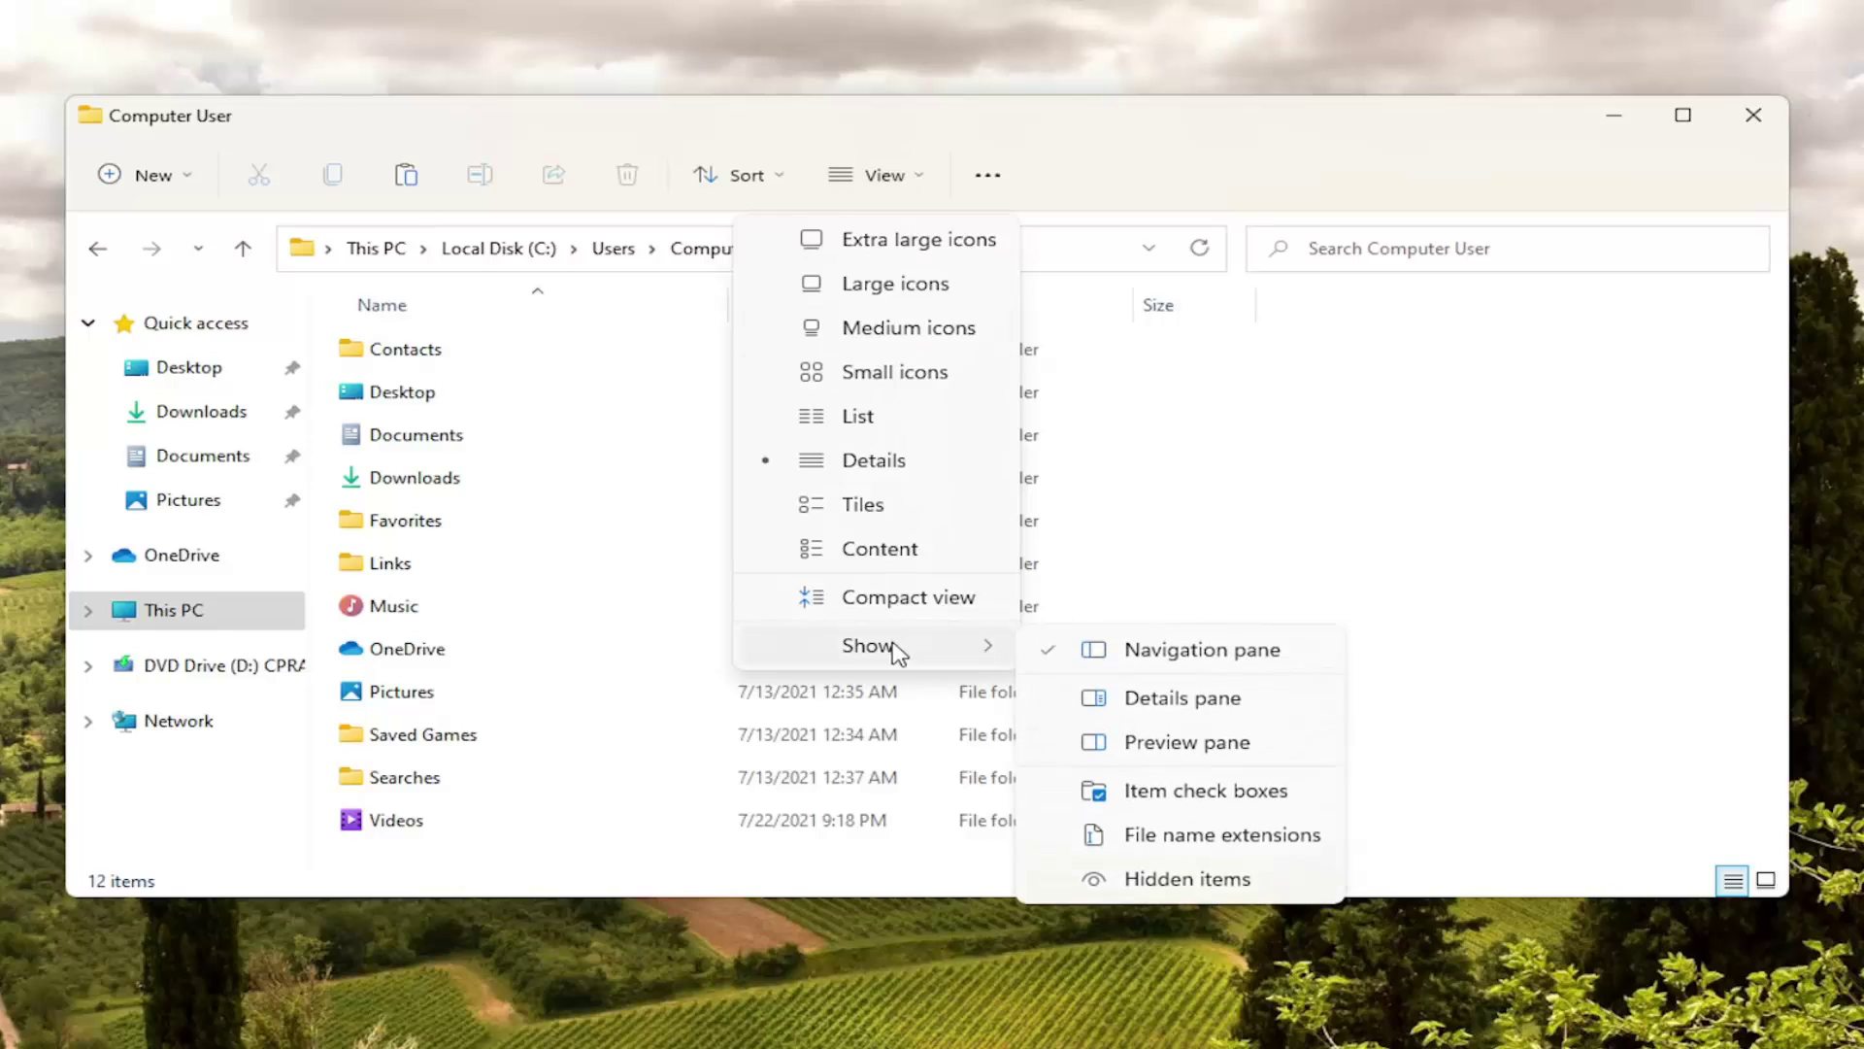
click(1130, 880)
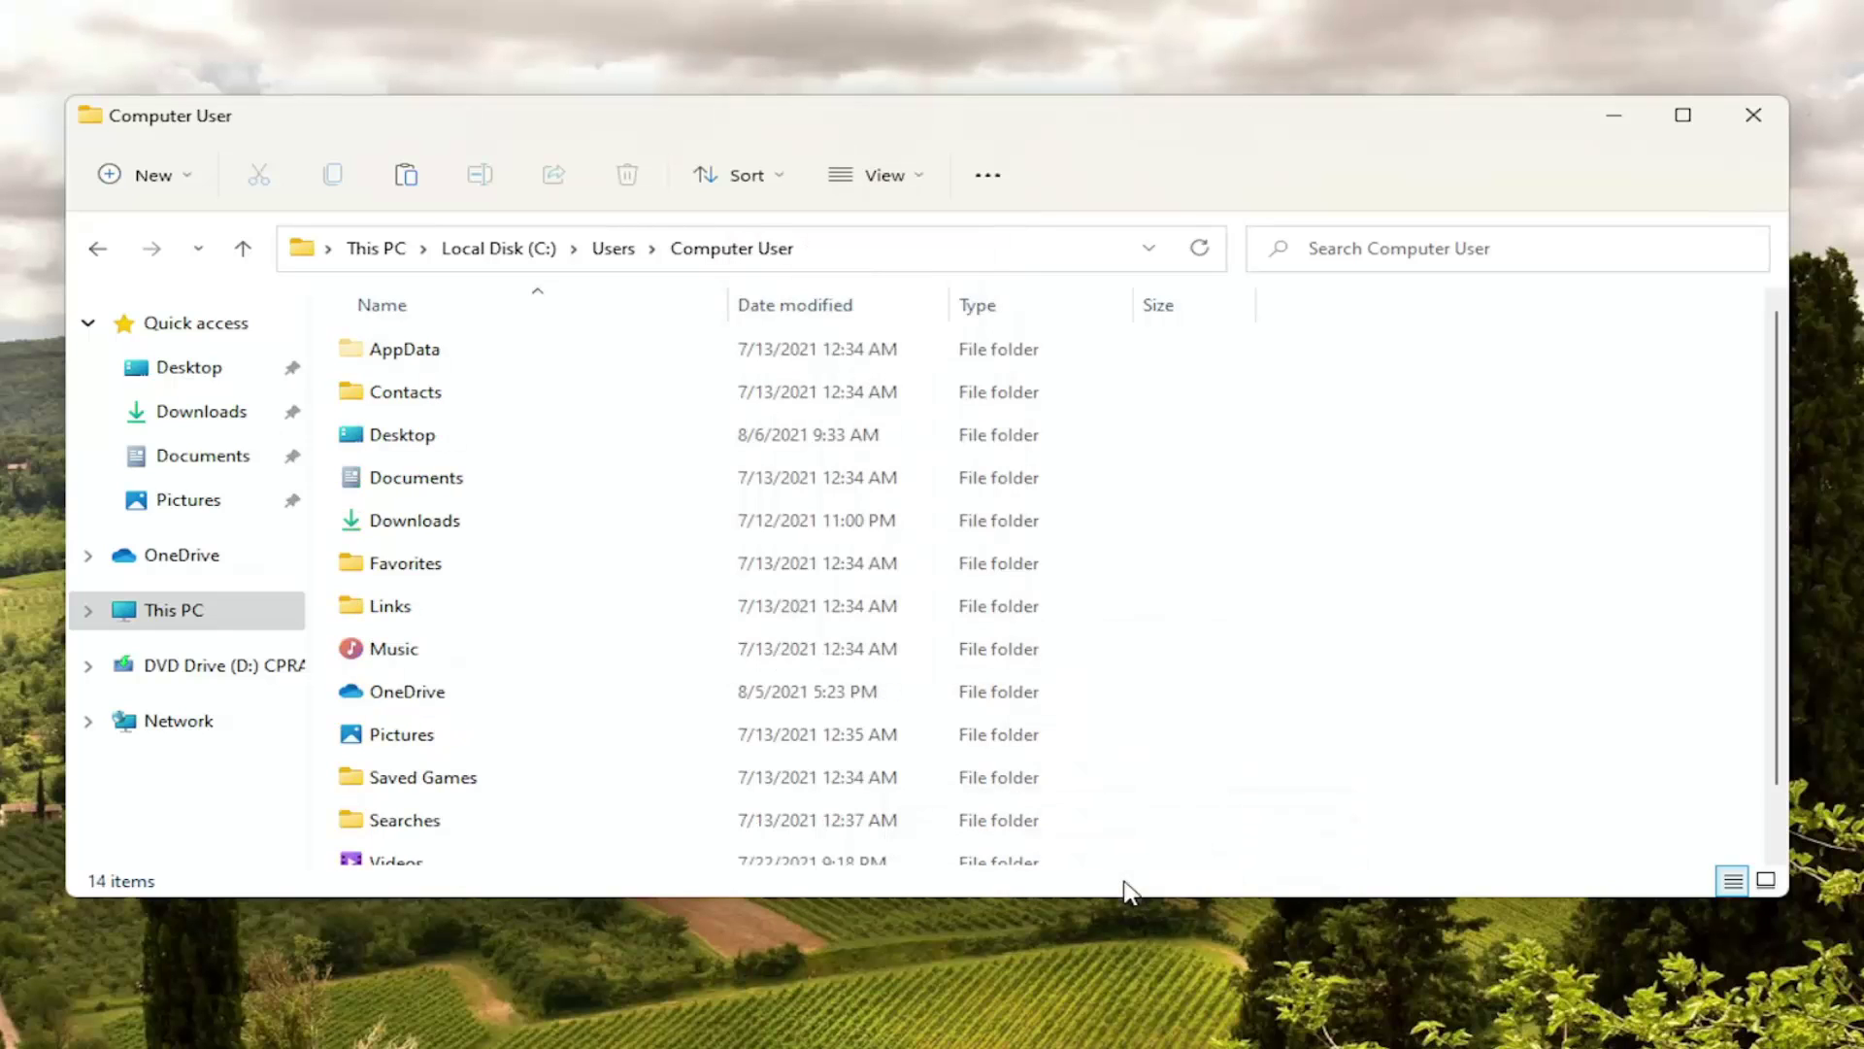
click(390, 350)
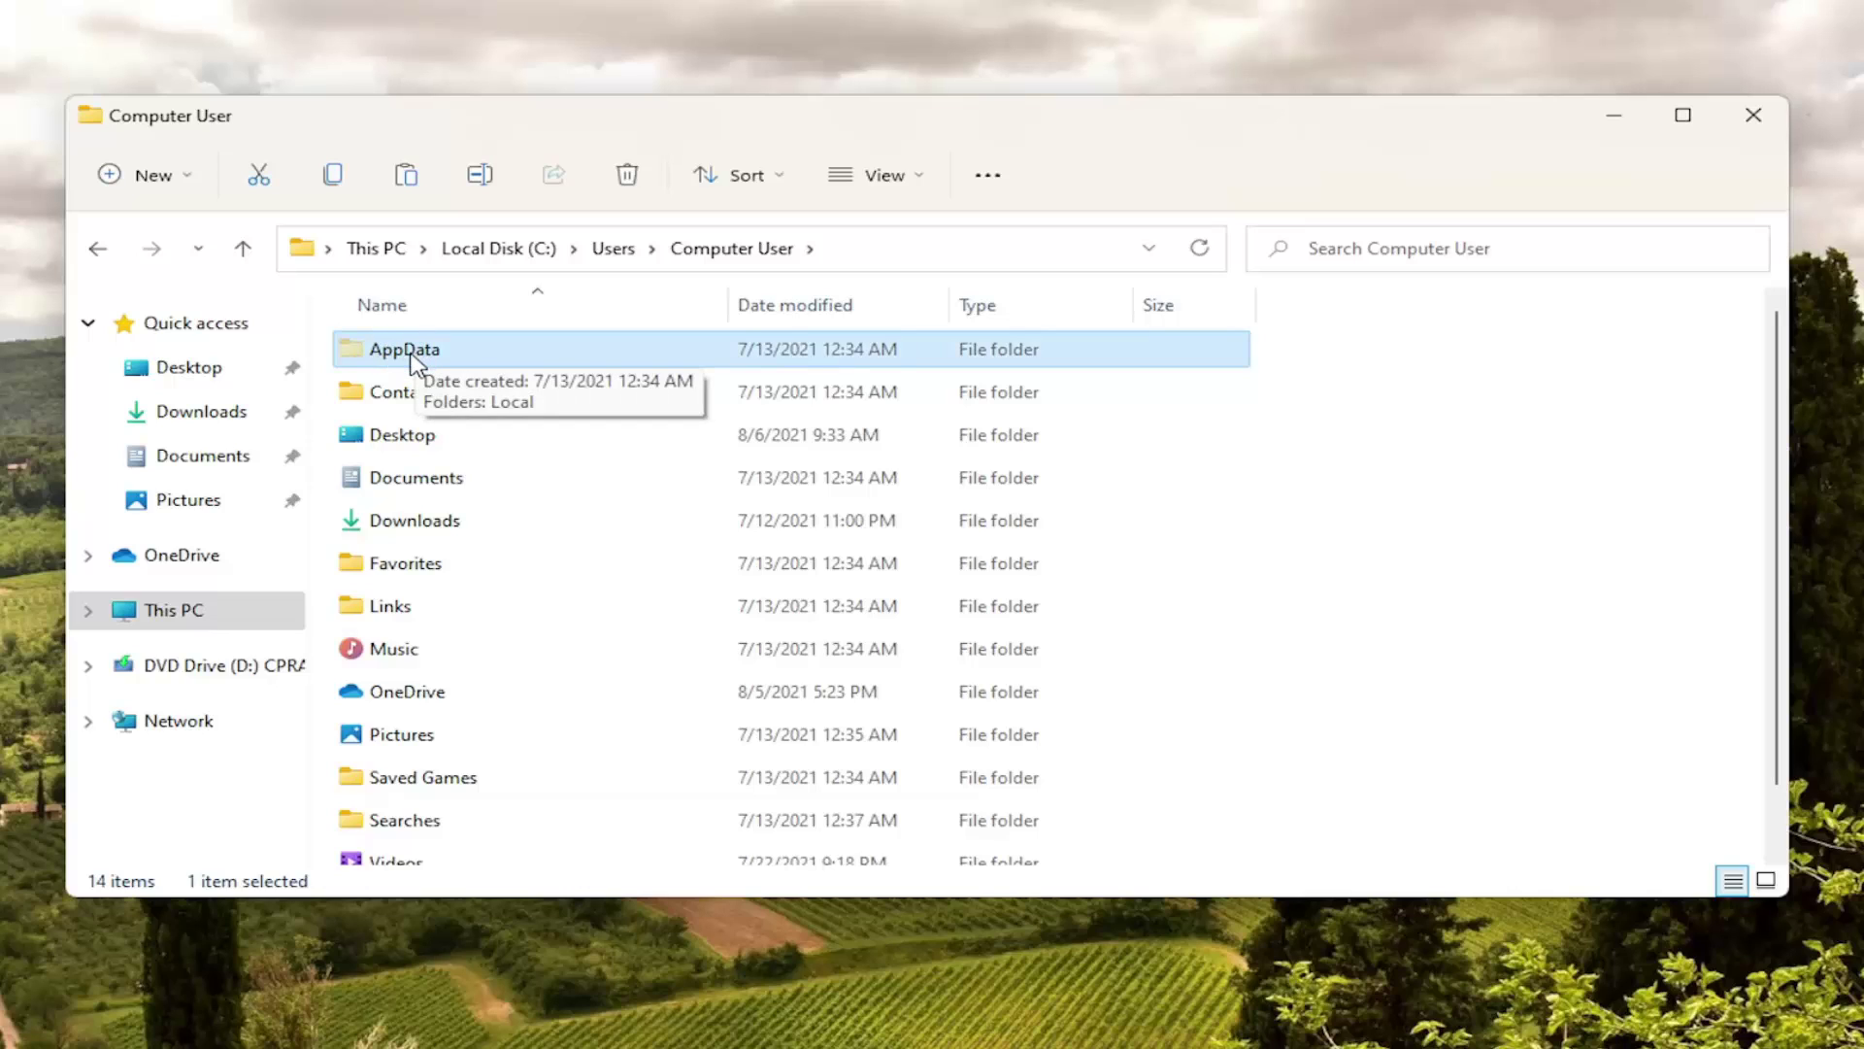
double_click(416, 361)
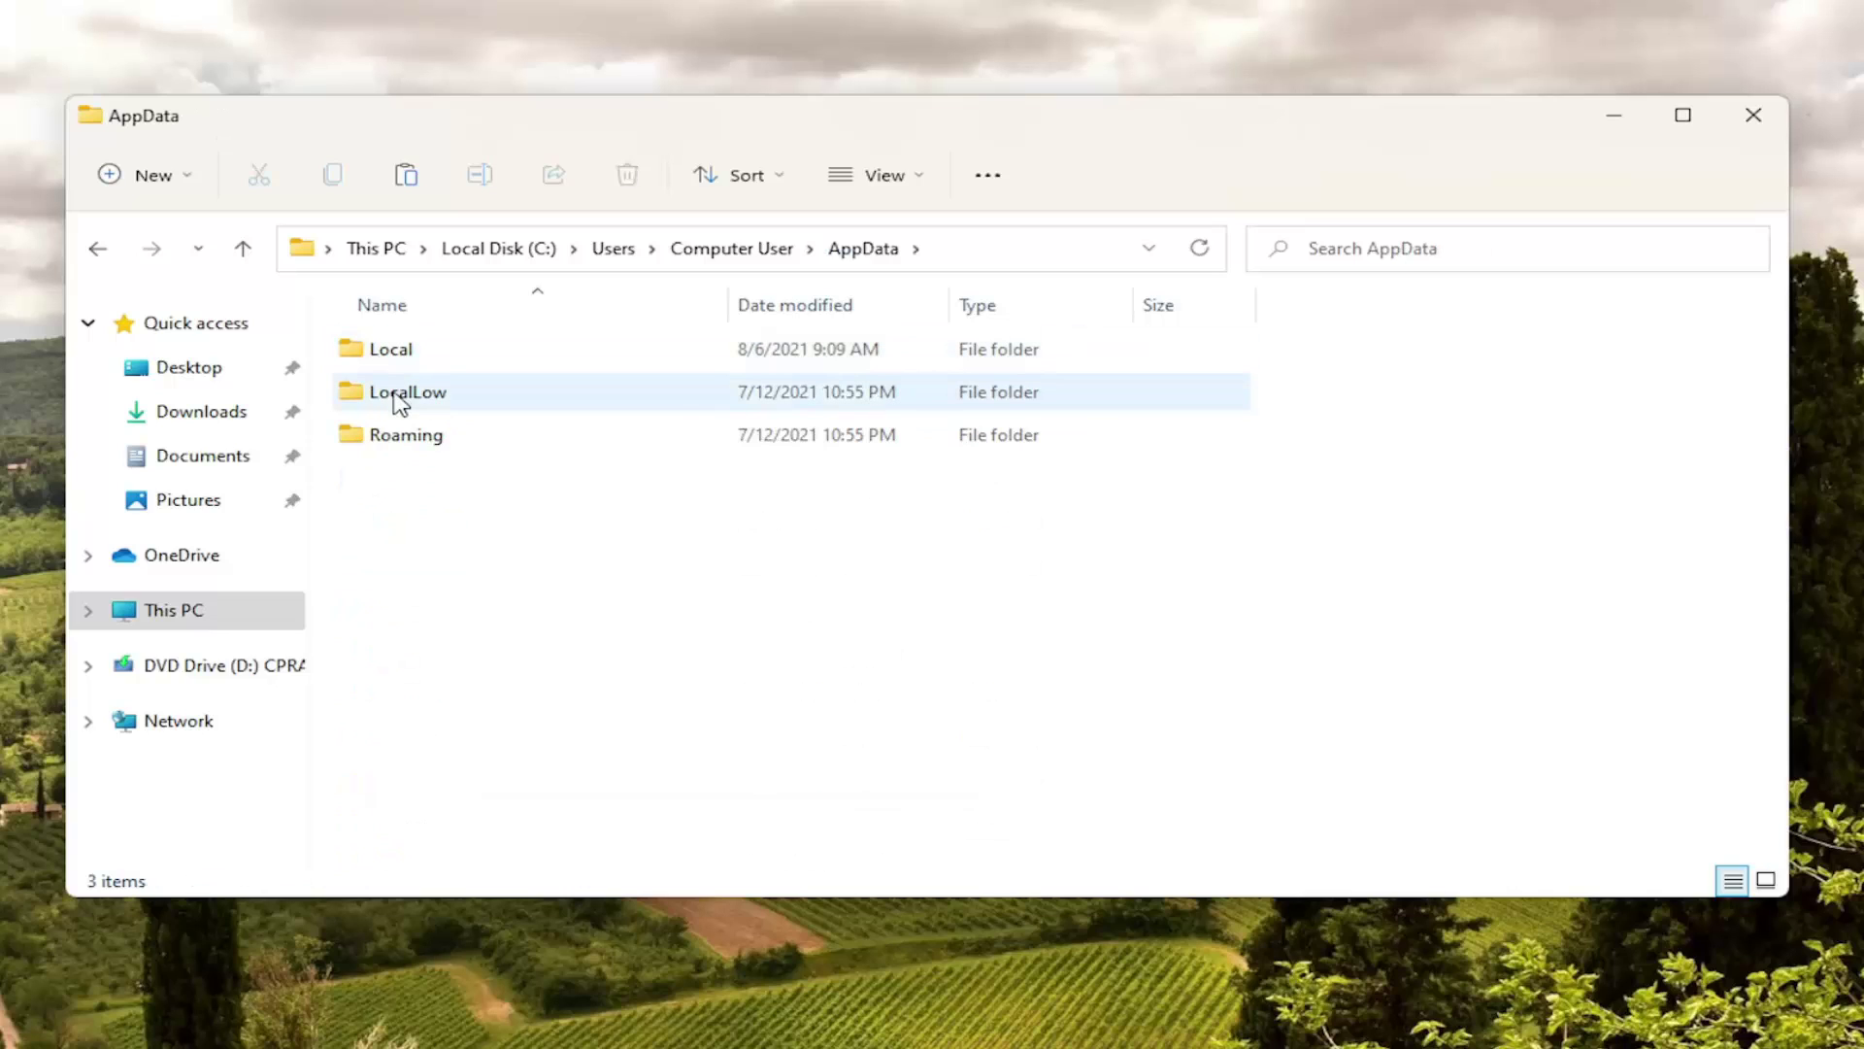
double_click(394, 359)
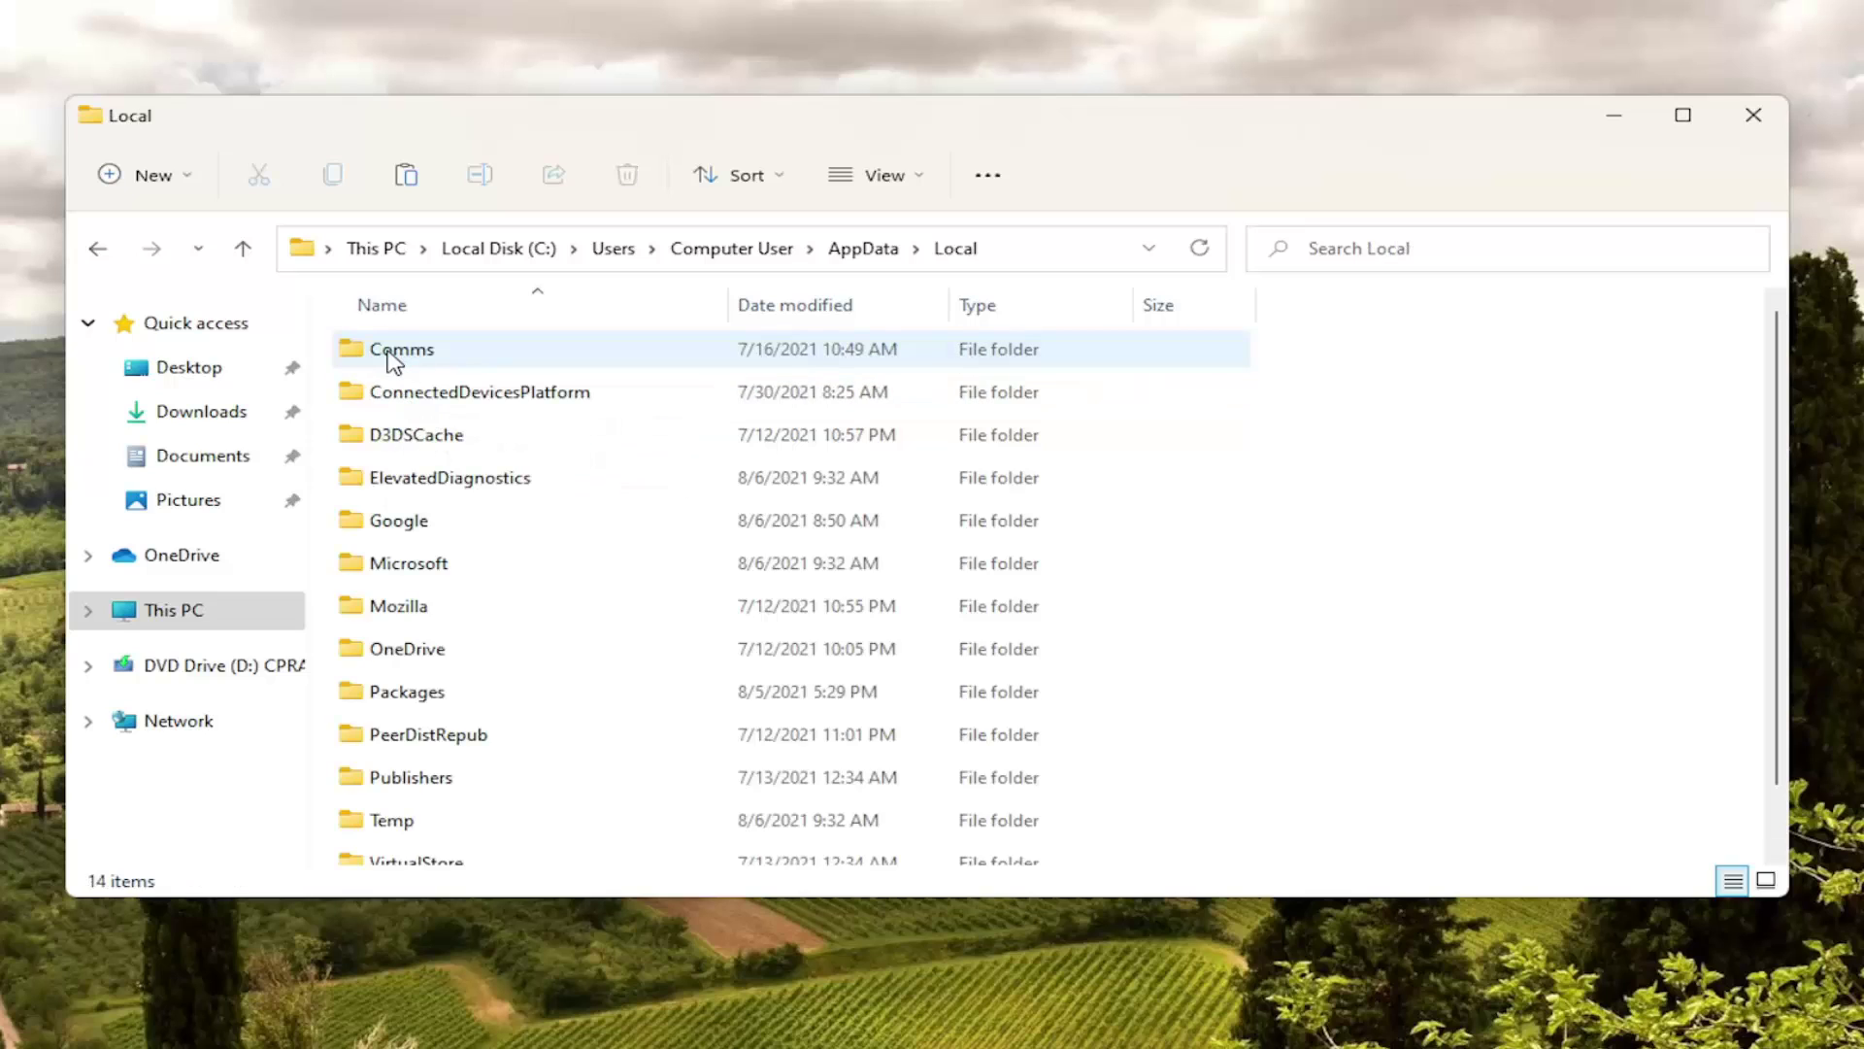
Step: In Packages, delete the Microsoft.MicrosoftEdge_8wekyb3d8bbwe folder, leaving 89 items
double_click(423, 705)
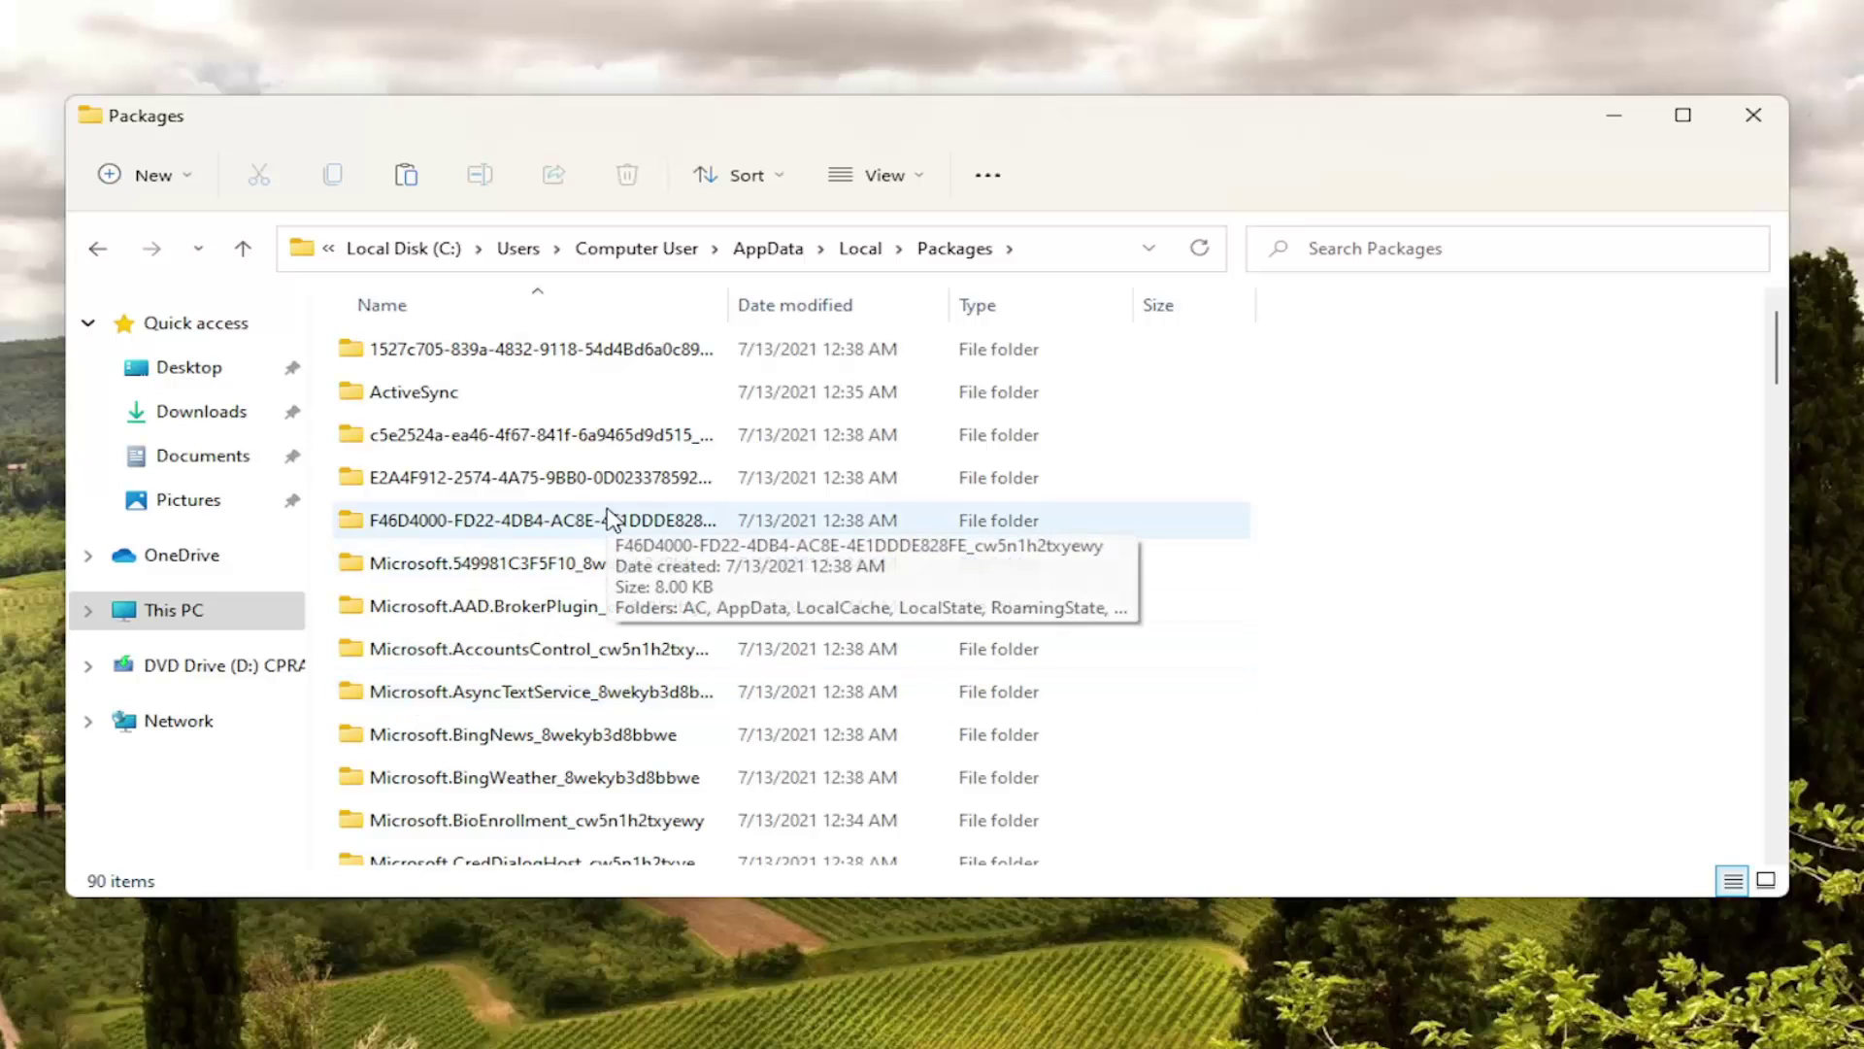
scroll(609, 519, down, 2)
scroll(580, 535, down, 1)
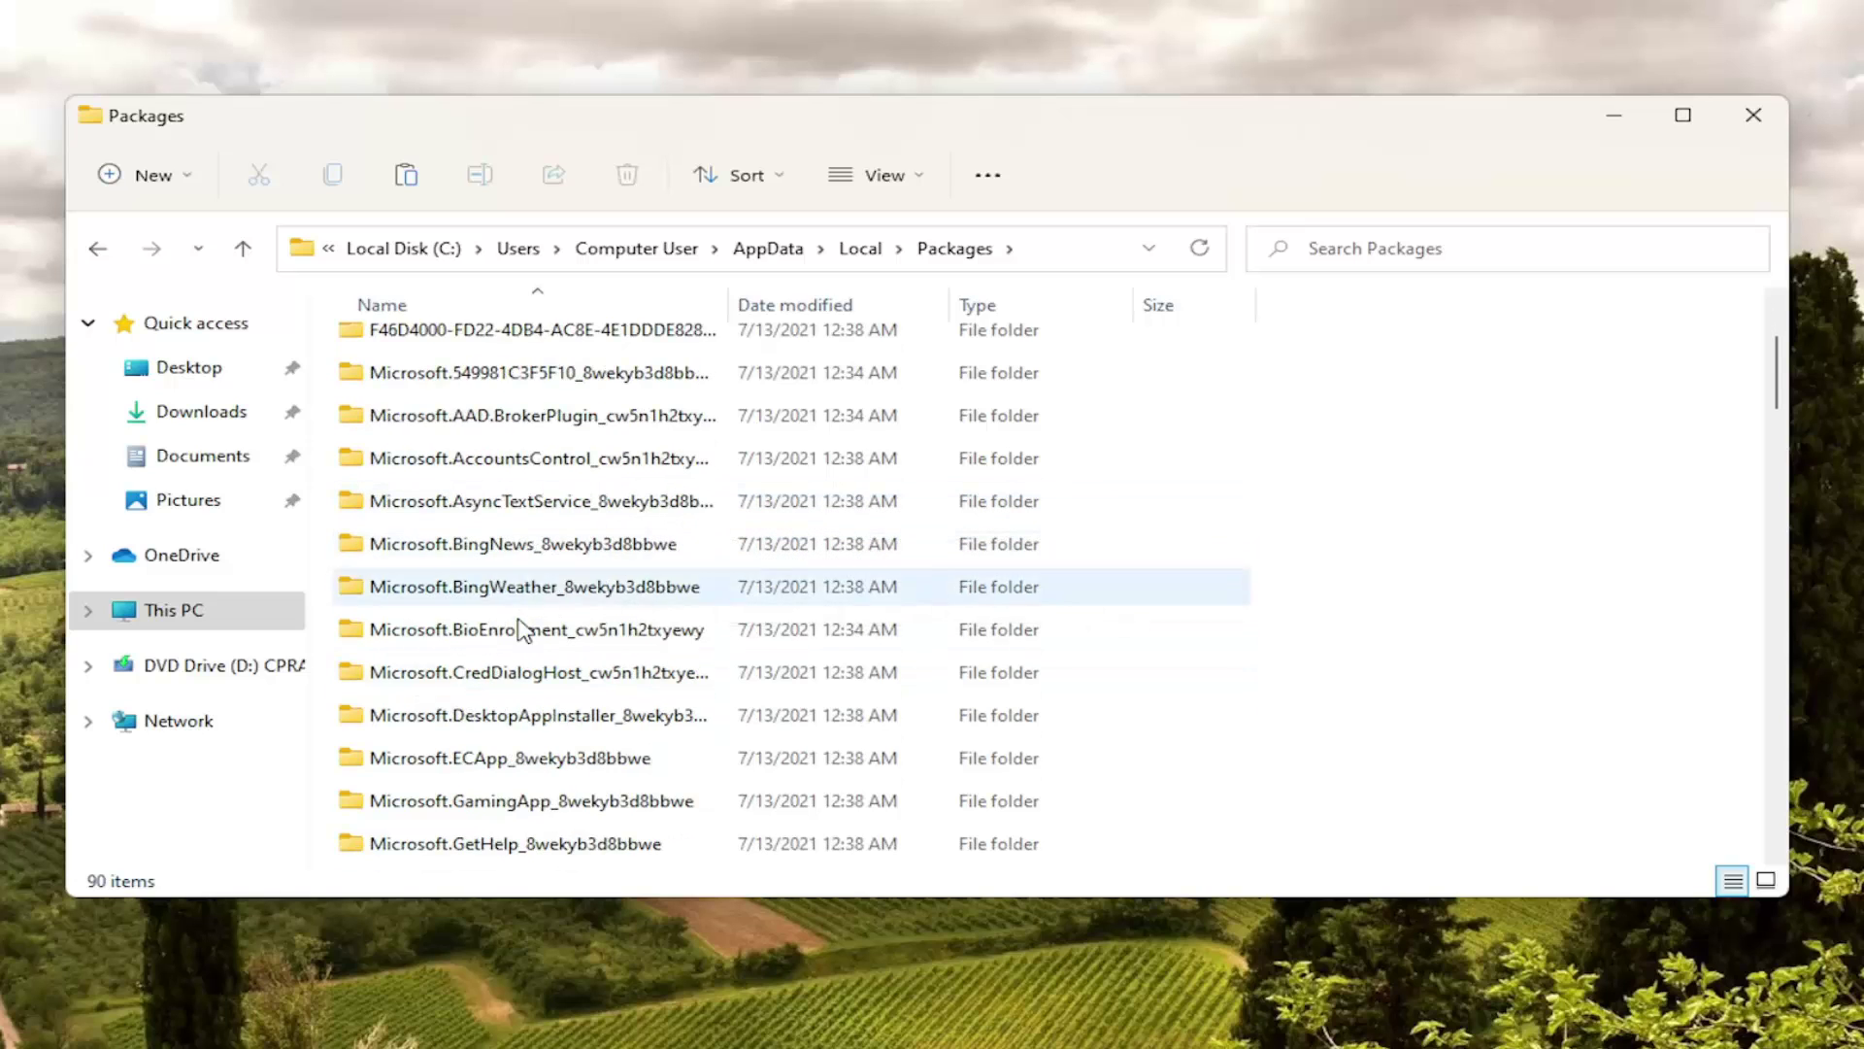
scroll(616, 491, up, 3)
scroll(594, 590, down, 1)
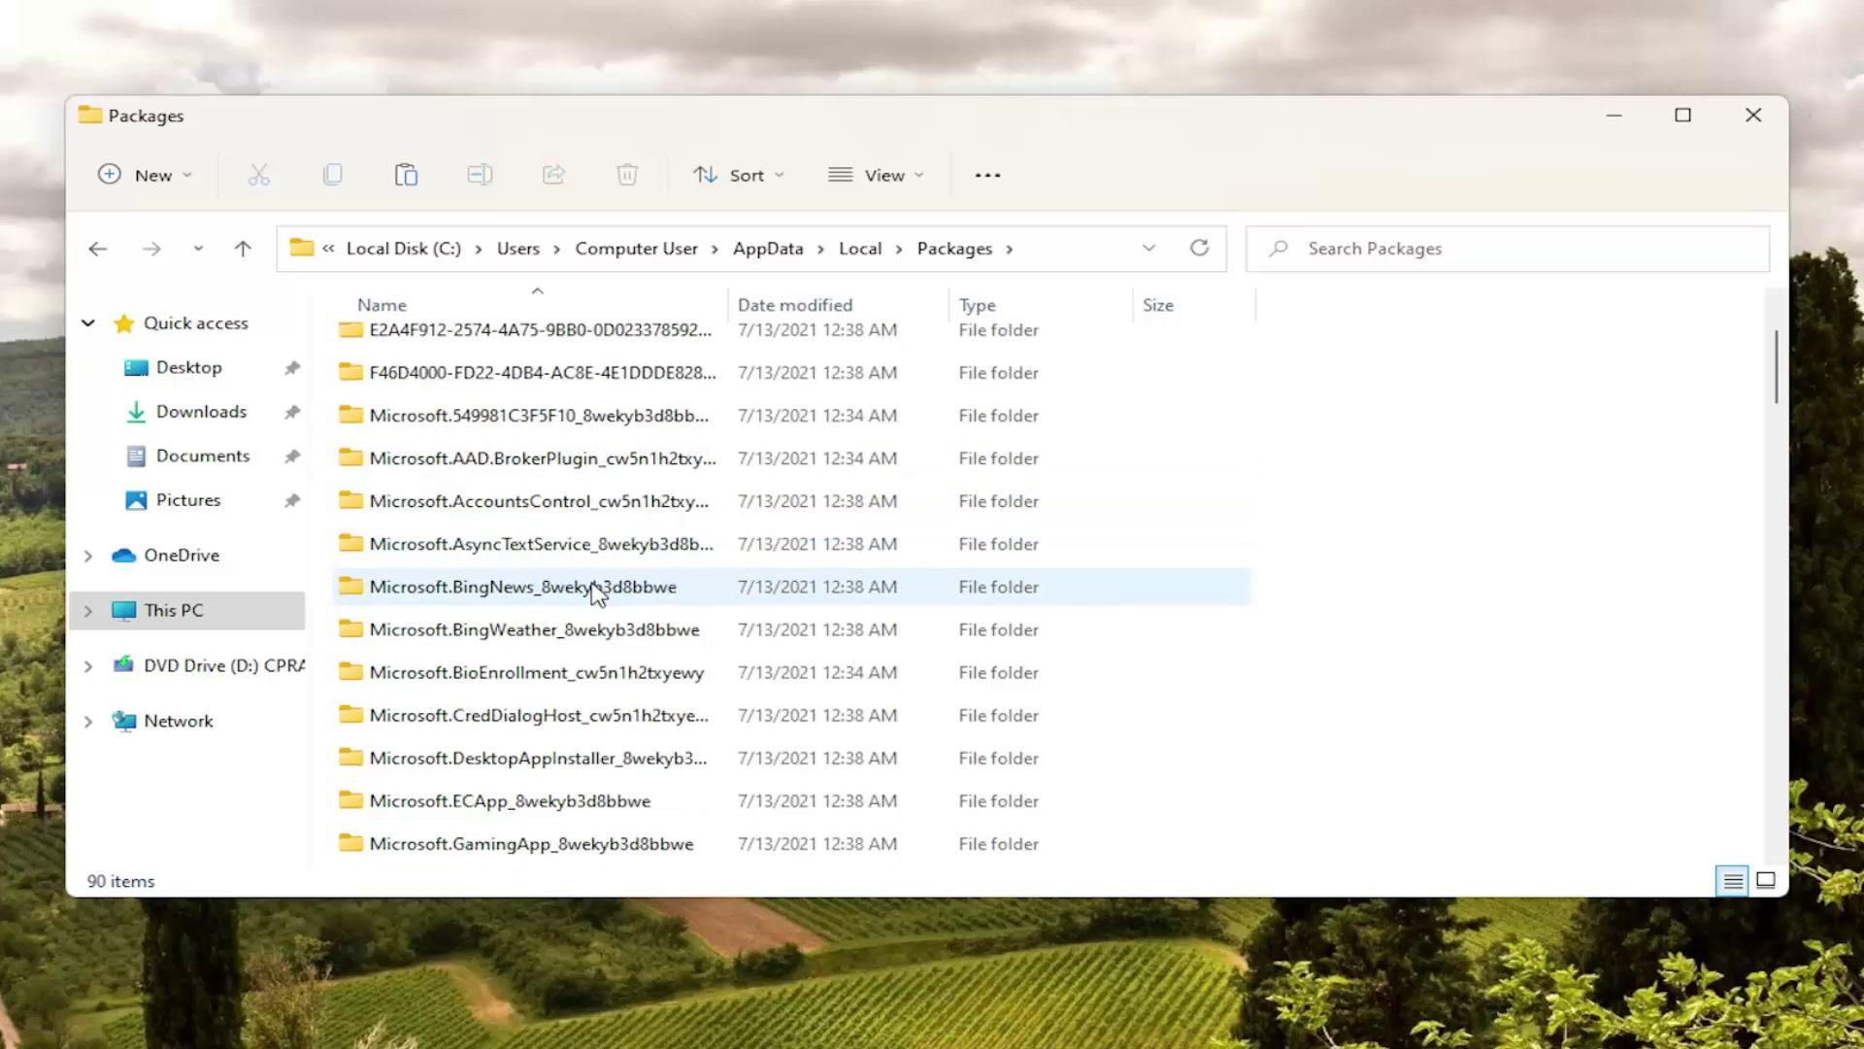
scroll(594, 589, down, 1)
scroll(597, 589, down, 1)
scroll(603, 592, down, 1)
scroll(600, 589, down, 1)
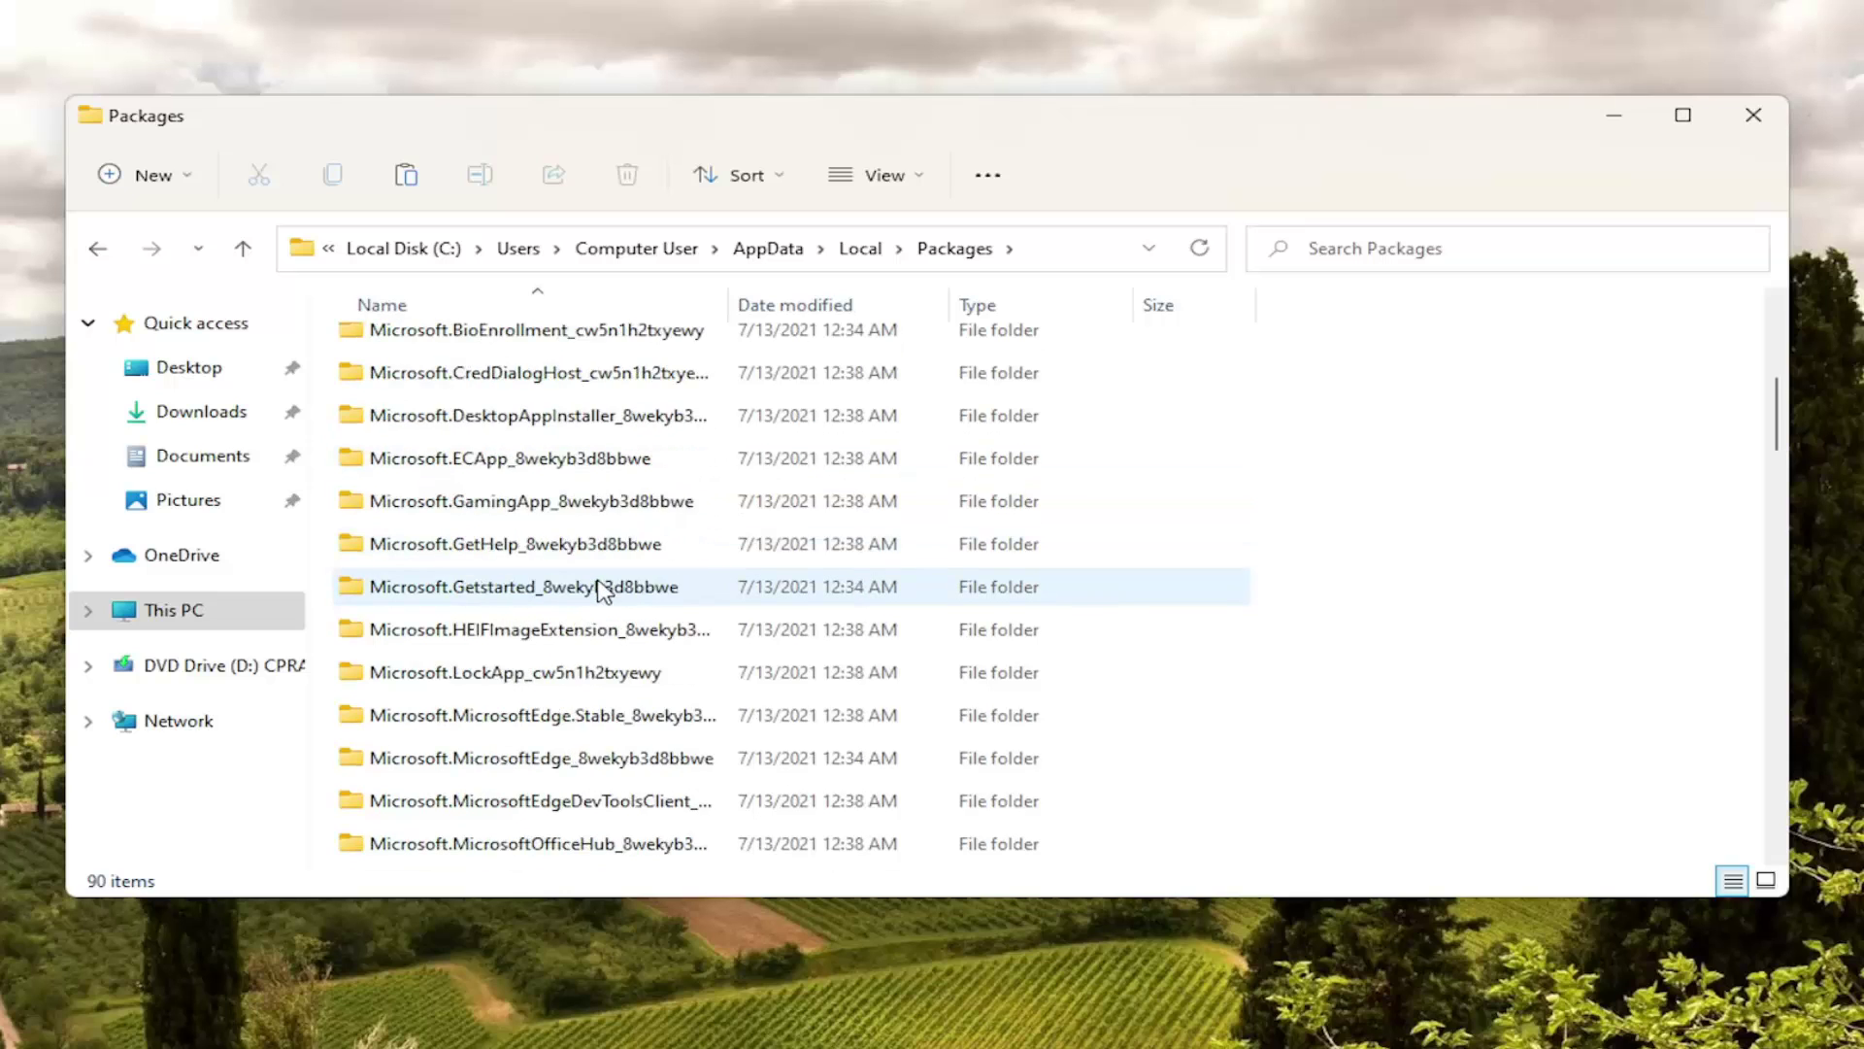
scroll(526, 699, down, 1)
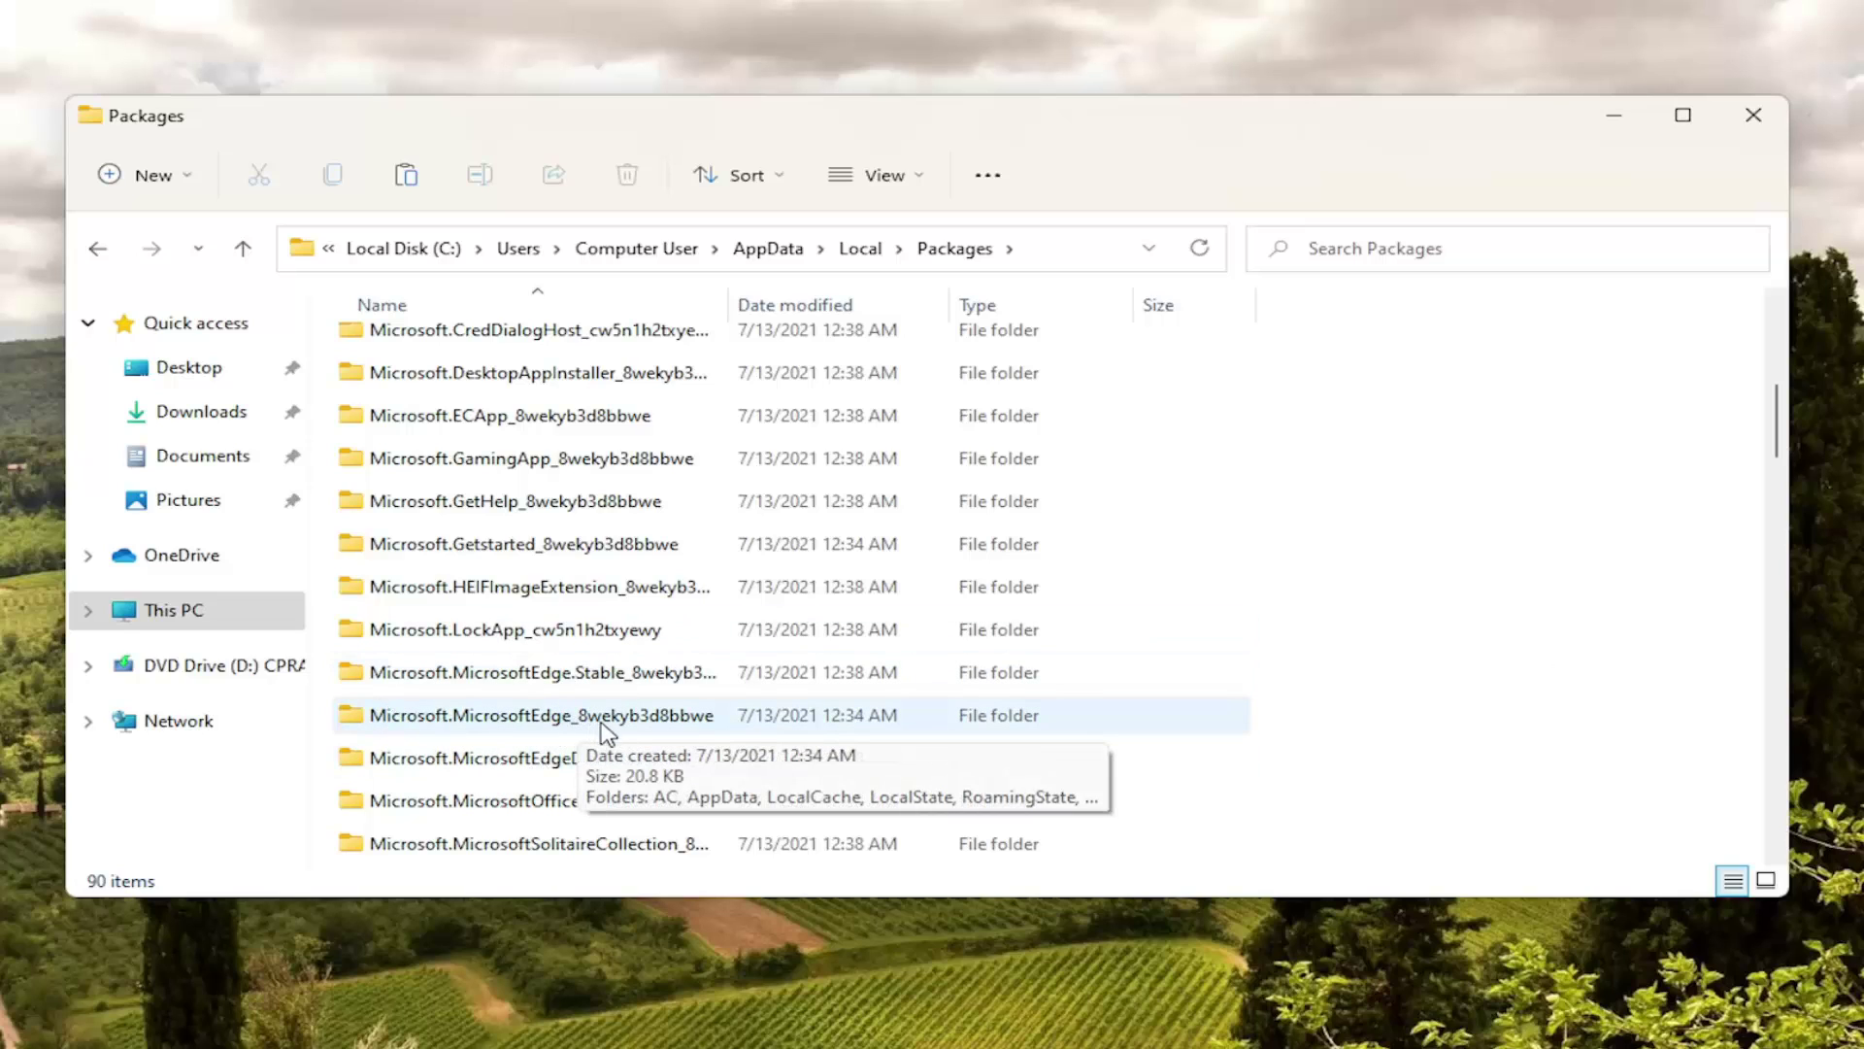
click(507, 729)
scroll(524, 733, up, 1)
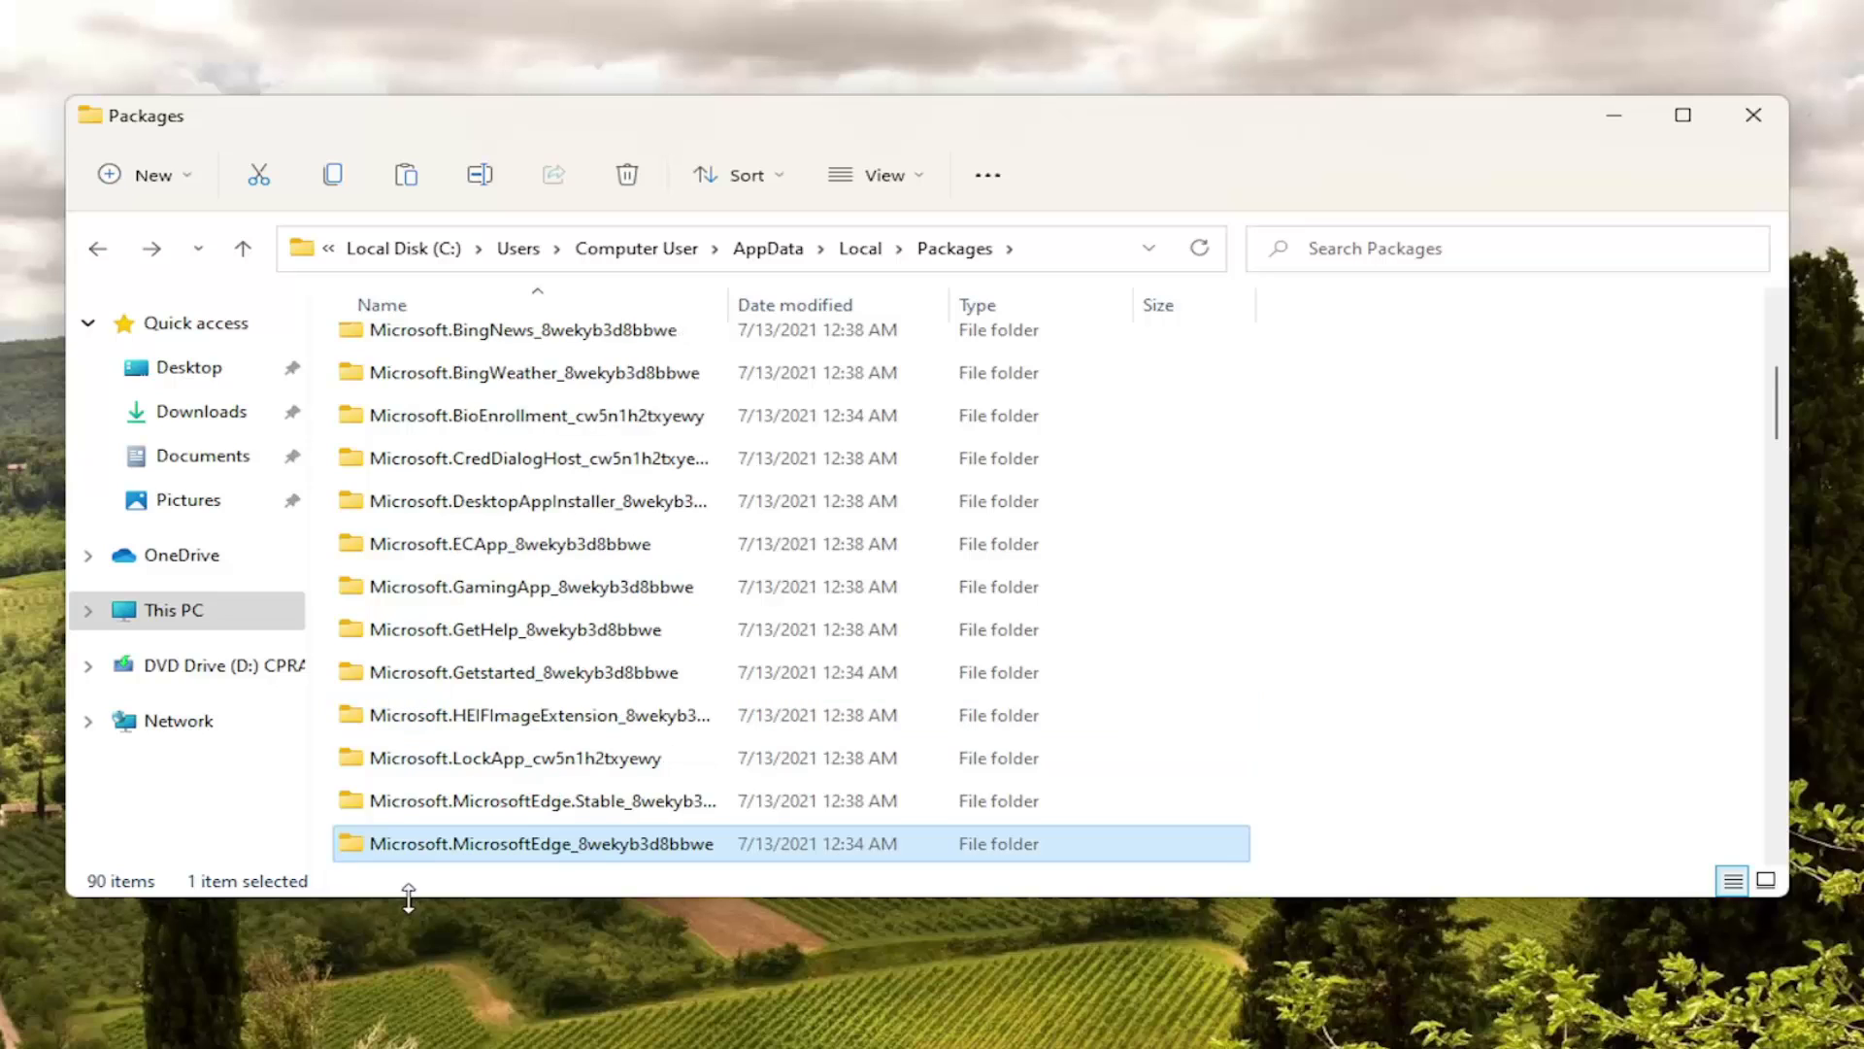
right_click(443, 854)
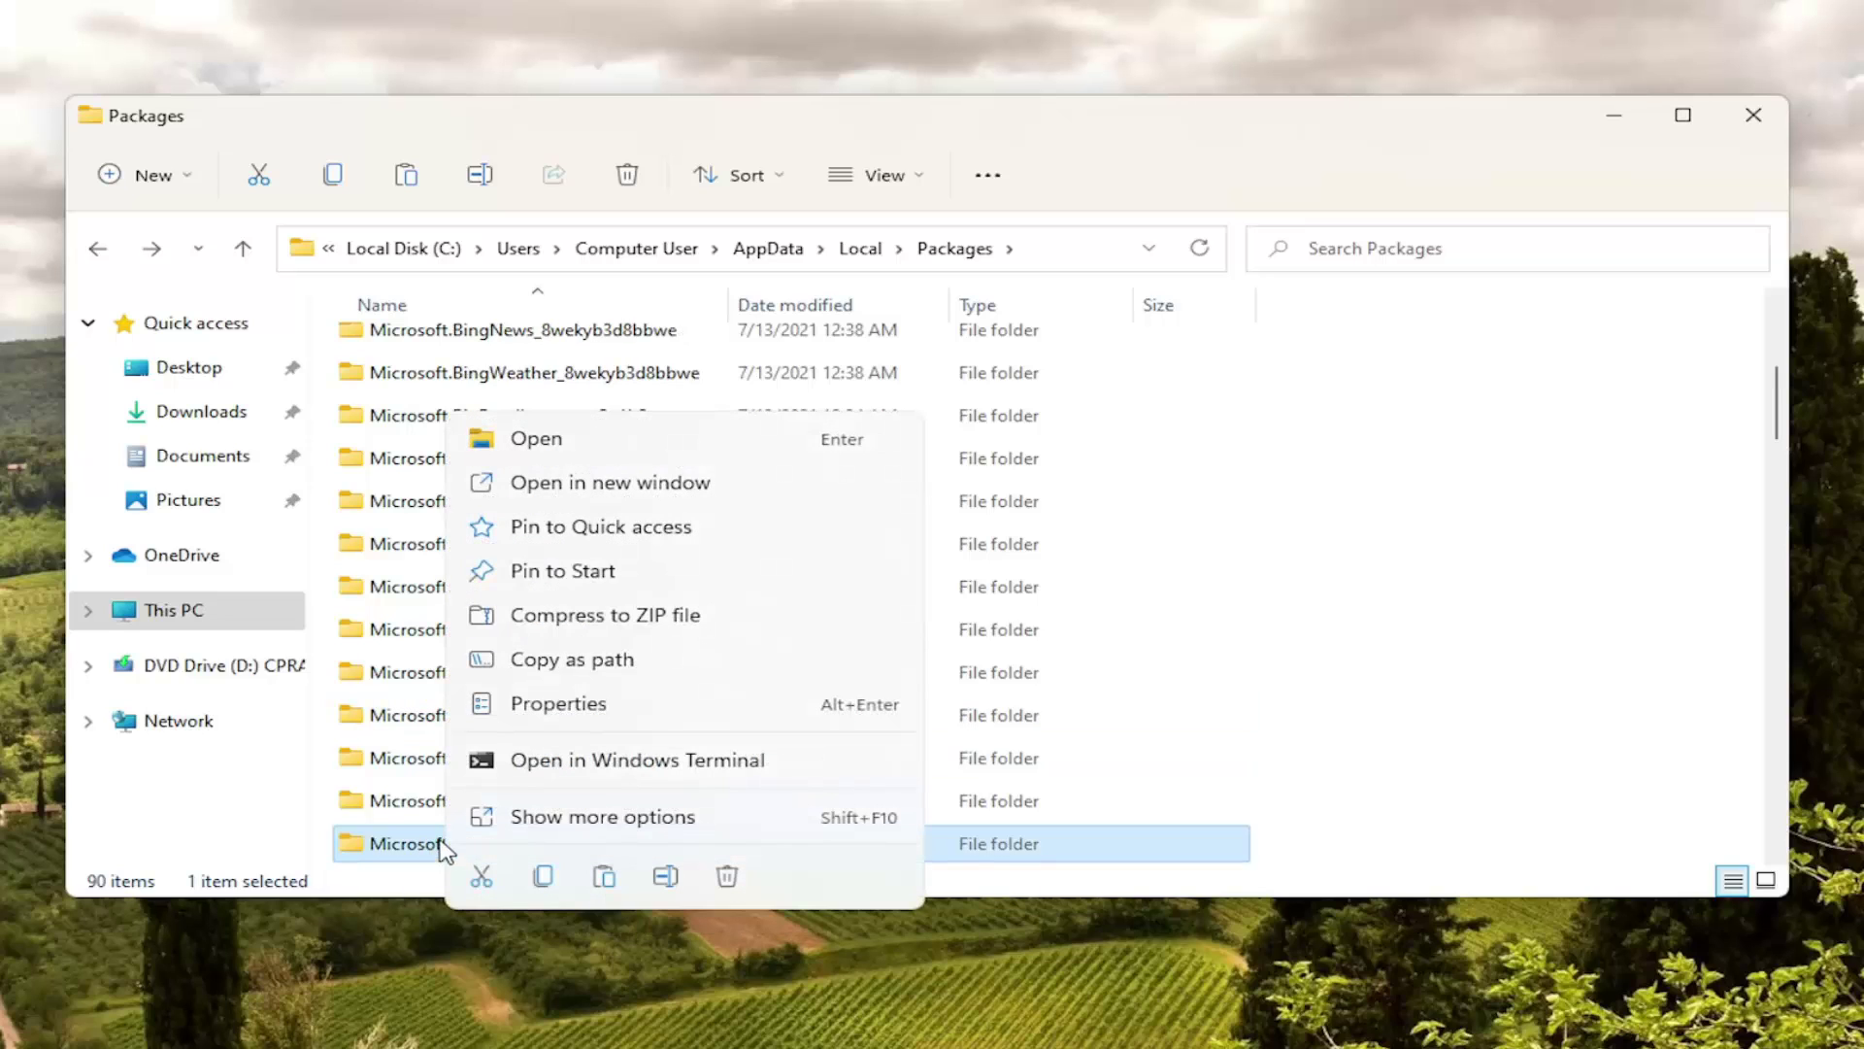
click(728, 879)
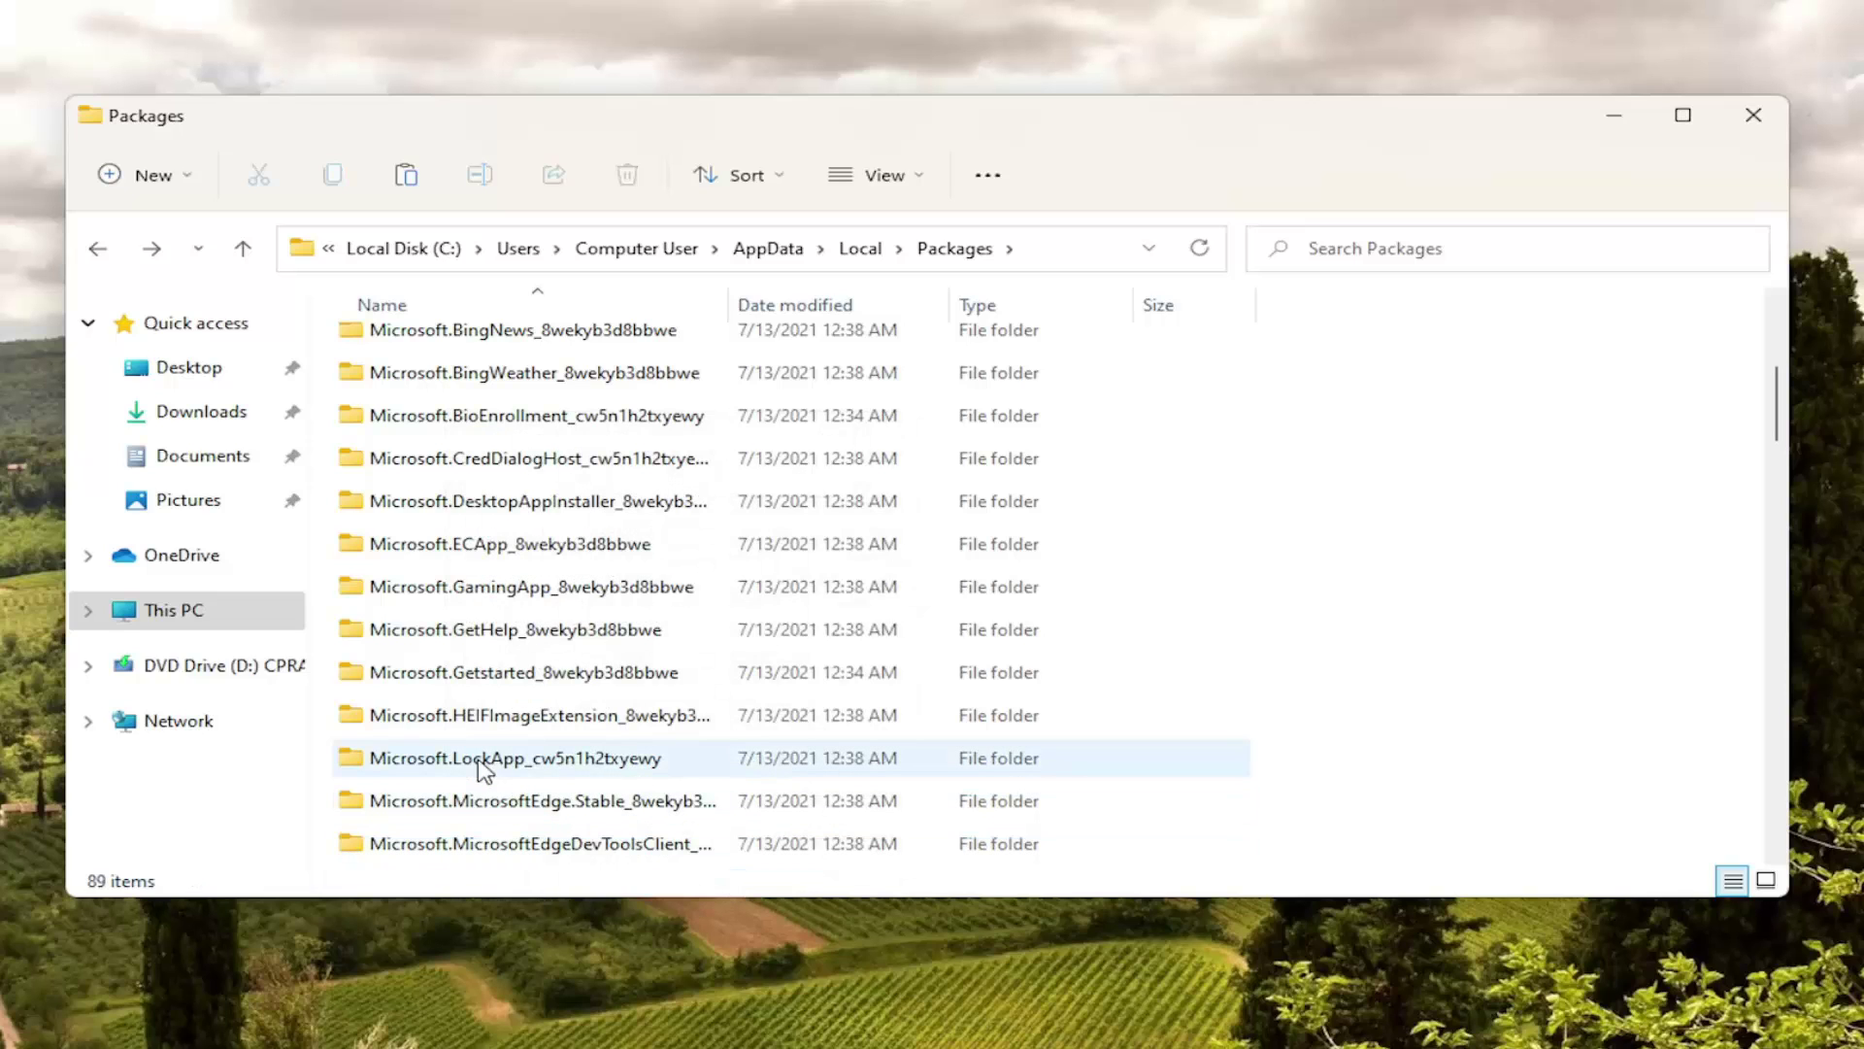
scroll(480, 772, down, 1)
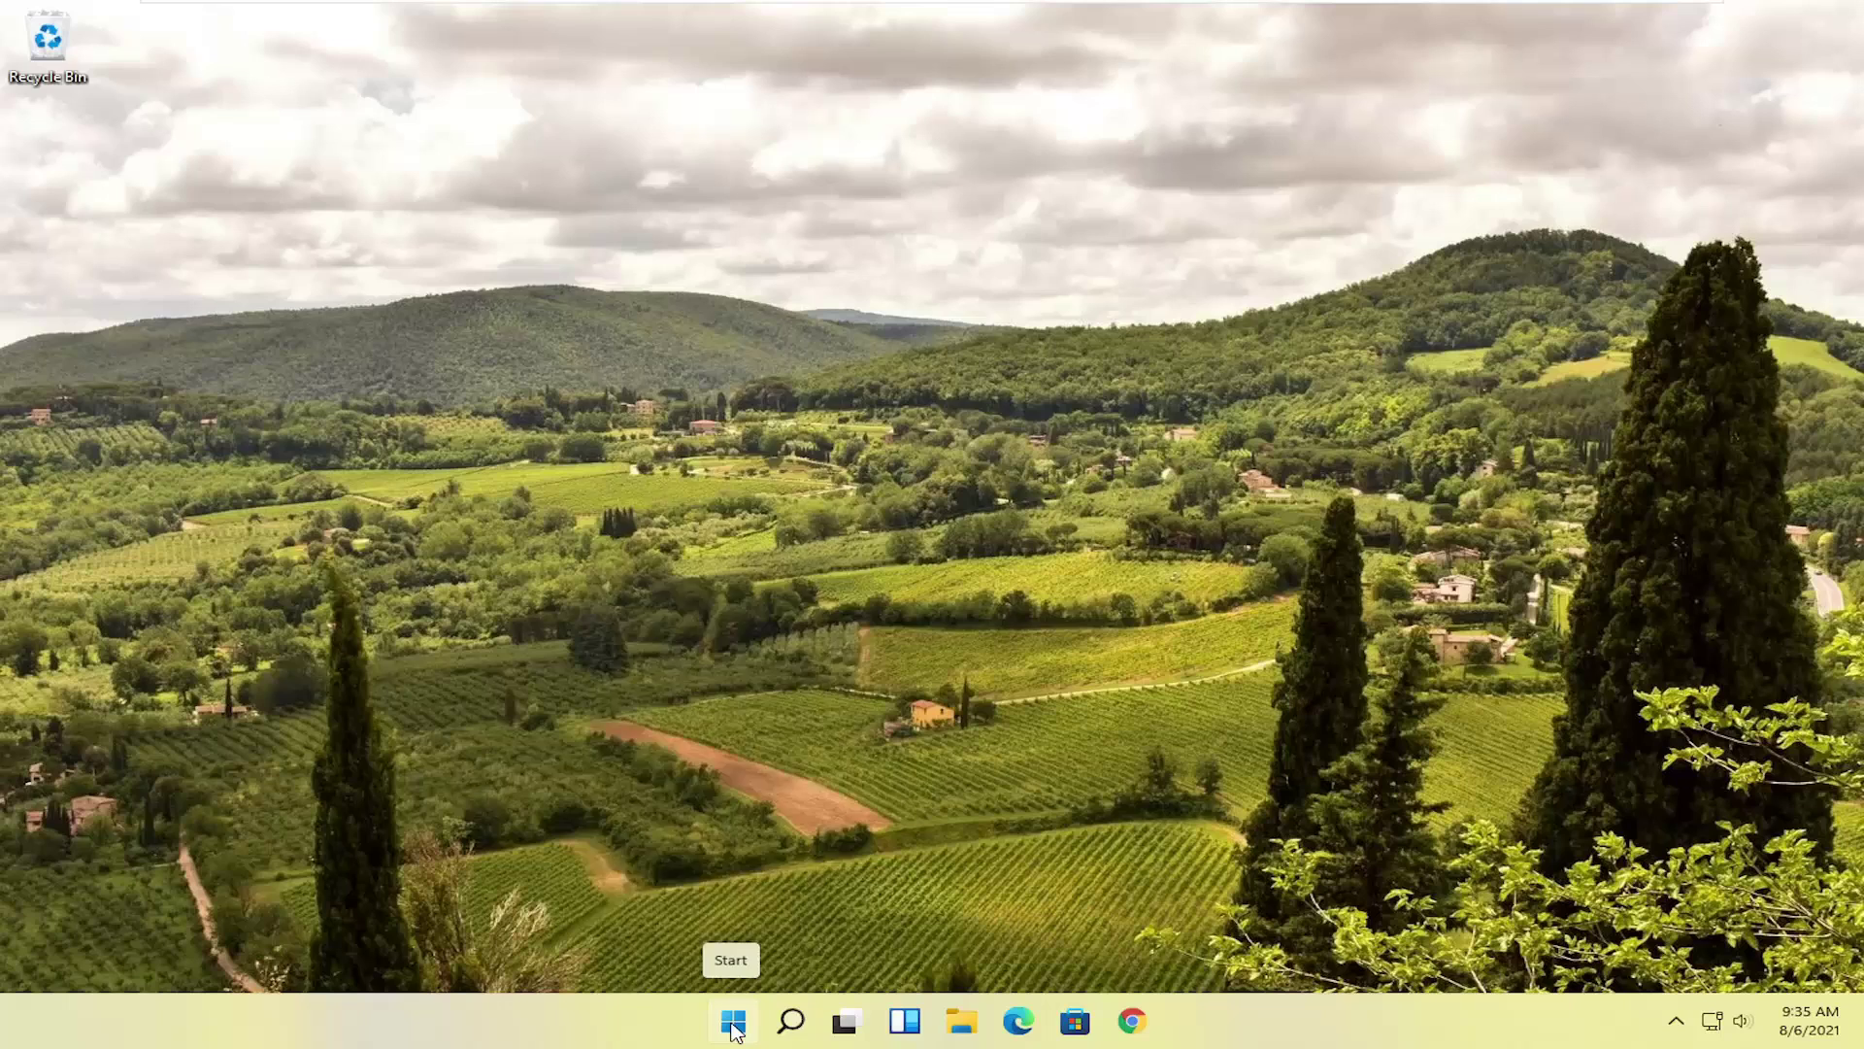
right_click(732, 1021)
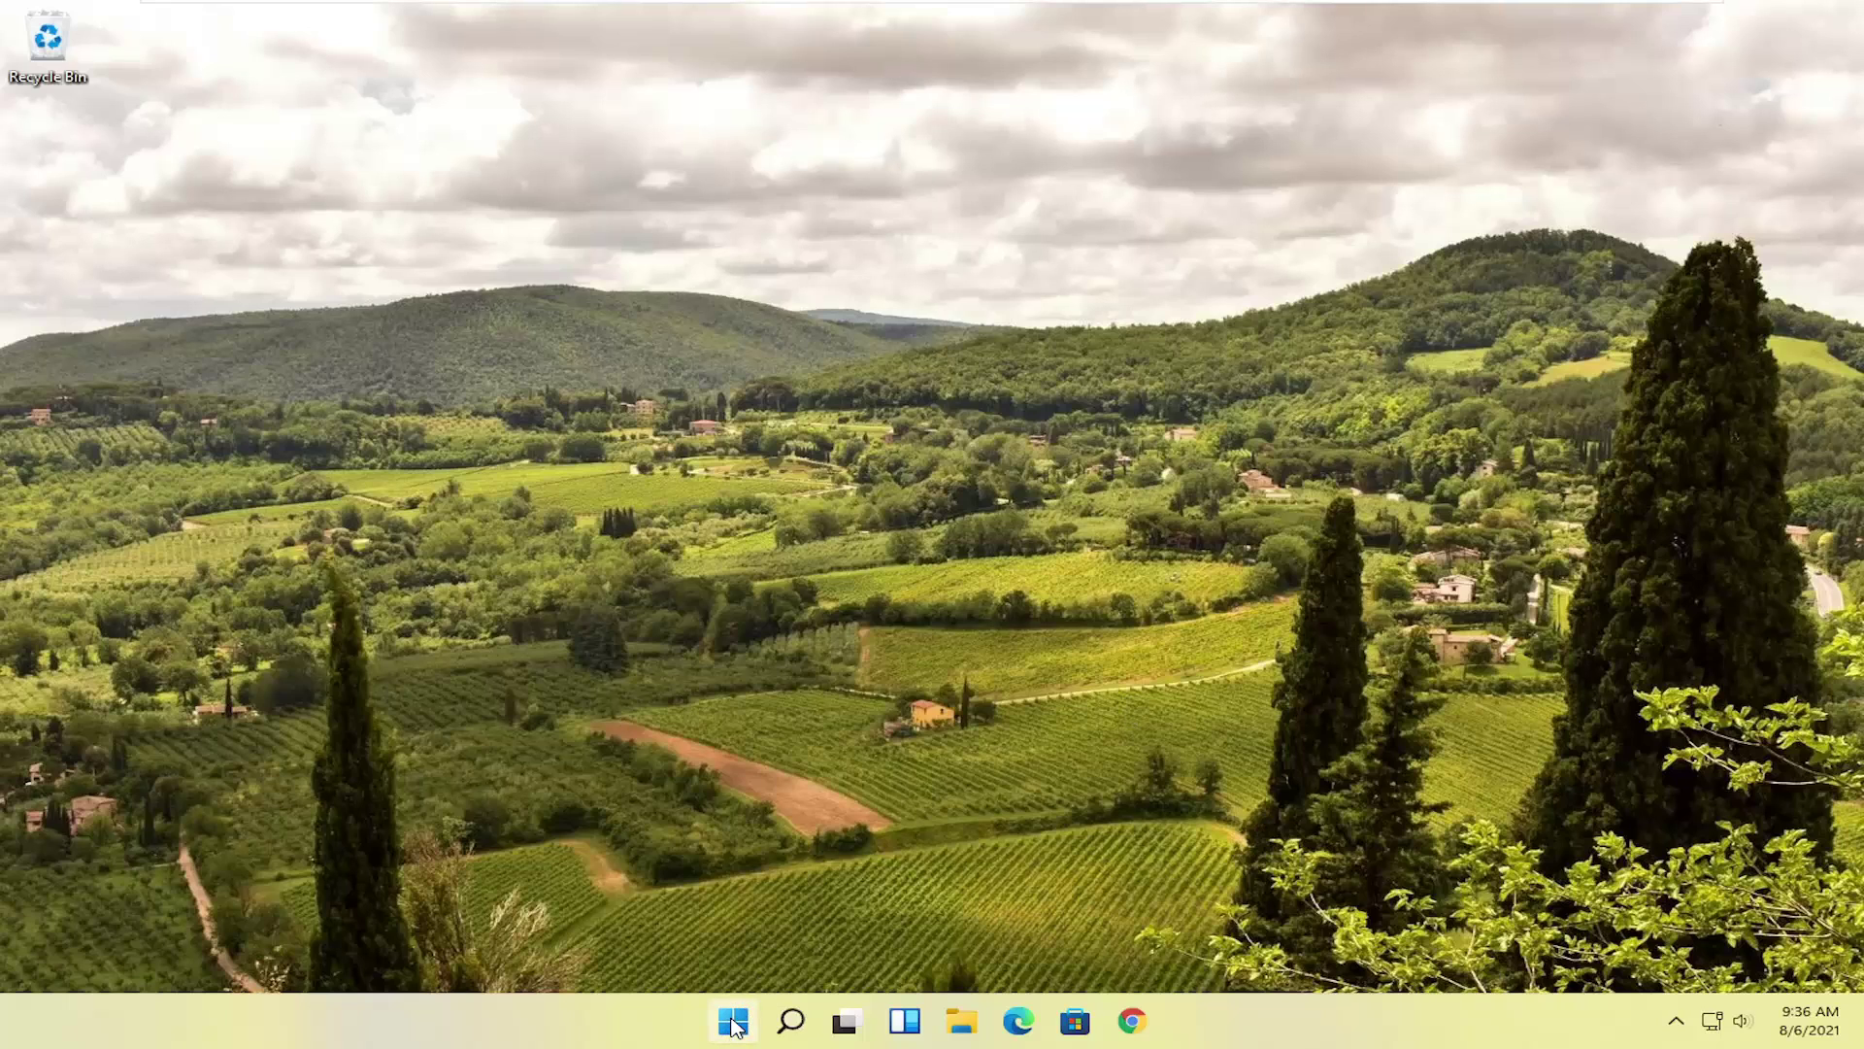
Step: Run Windows PowerShell as administrator from a 'powershell' search, approving the UAC prompt
click(732, 1021)
text(power)
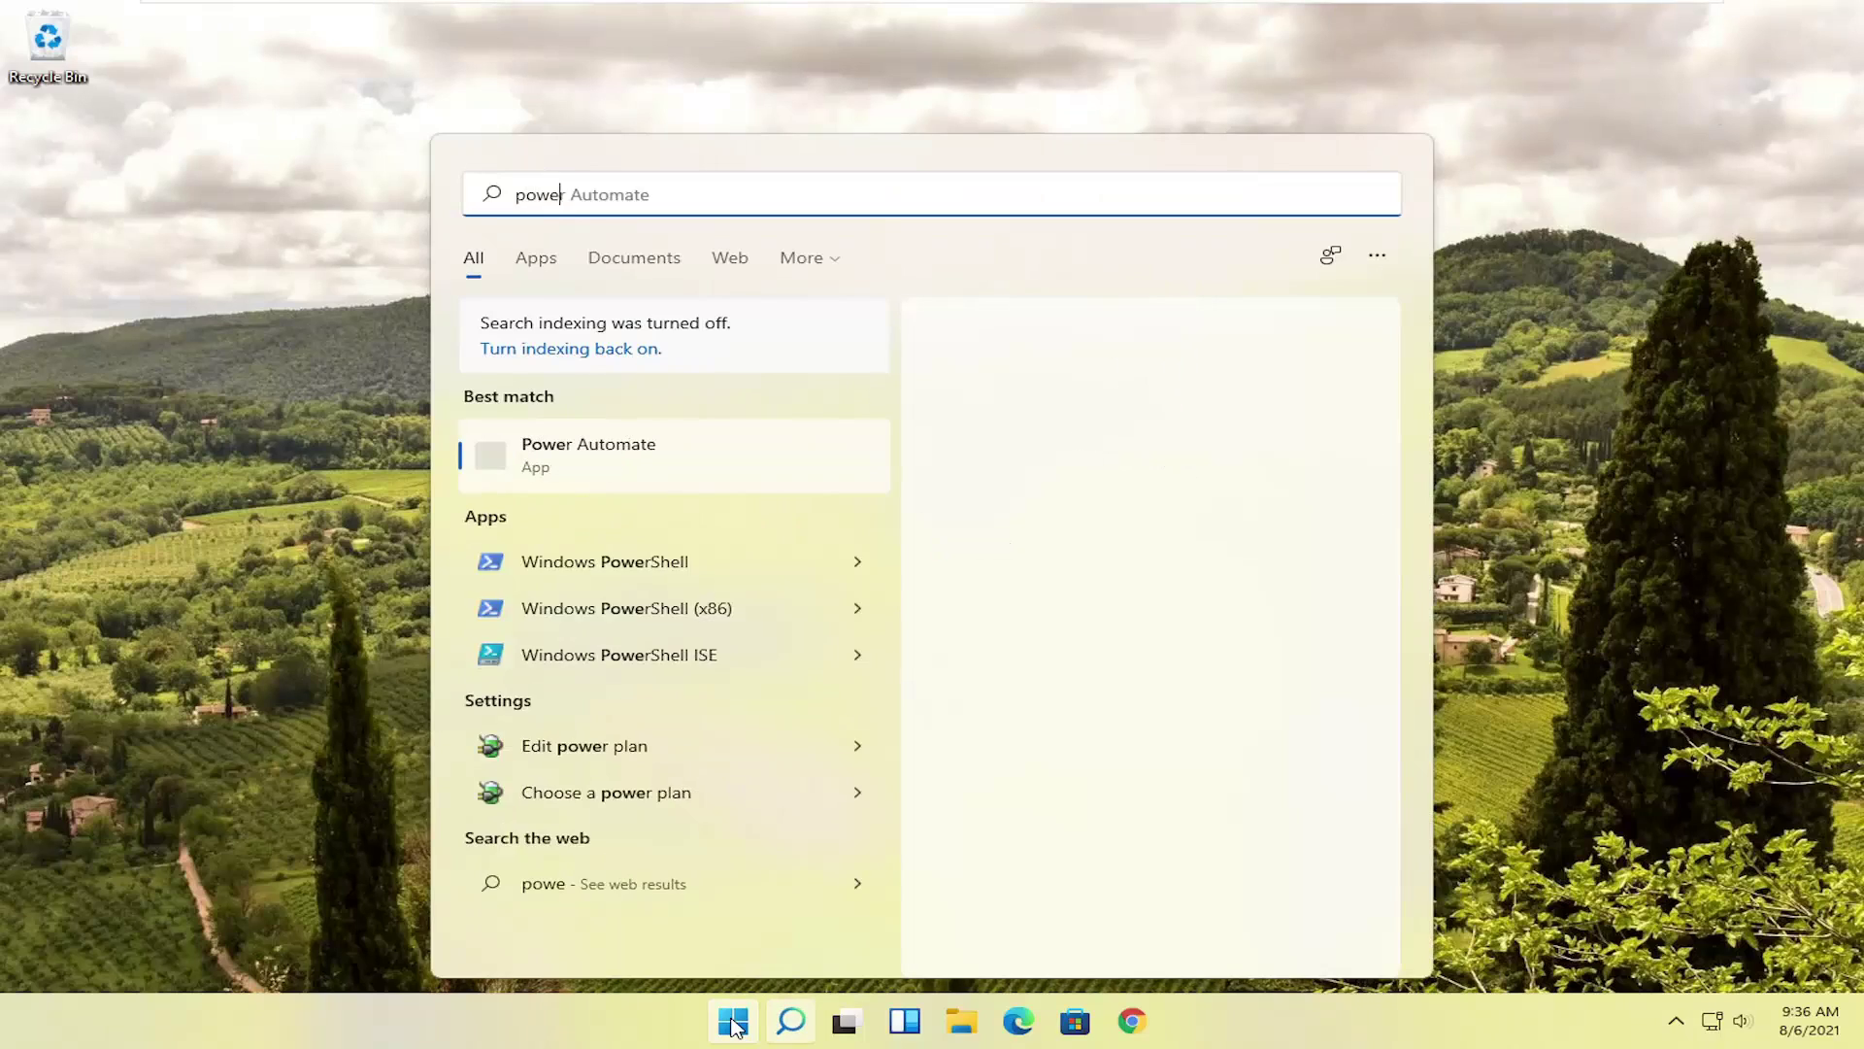
text(shell)
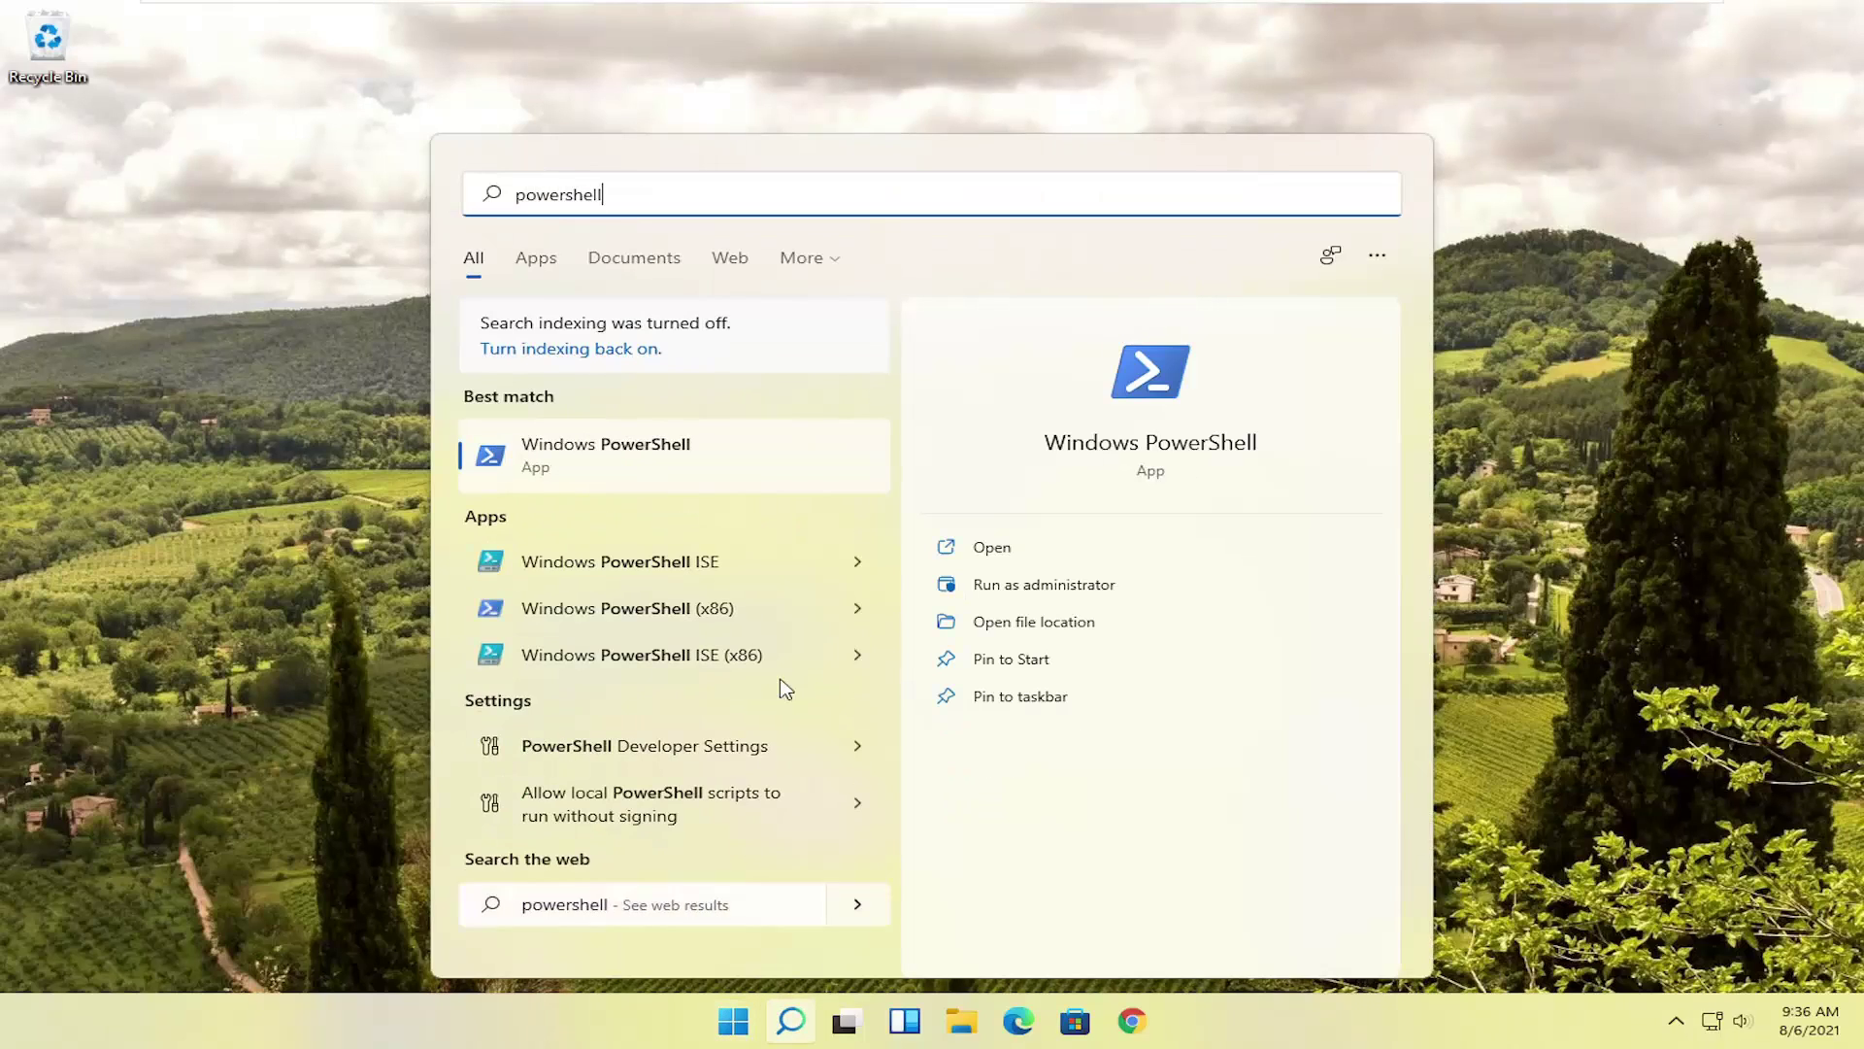
right_click(590, 460)
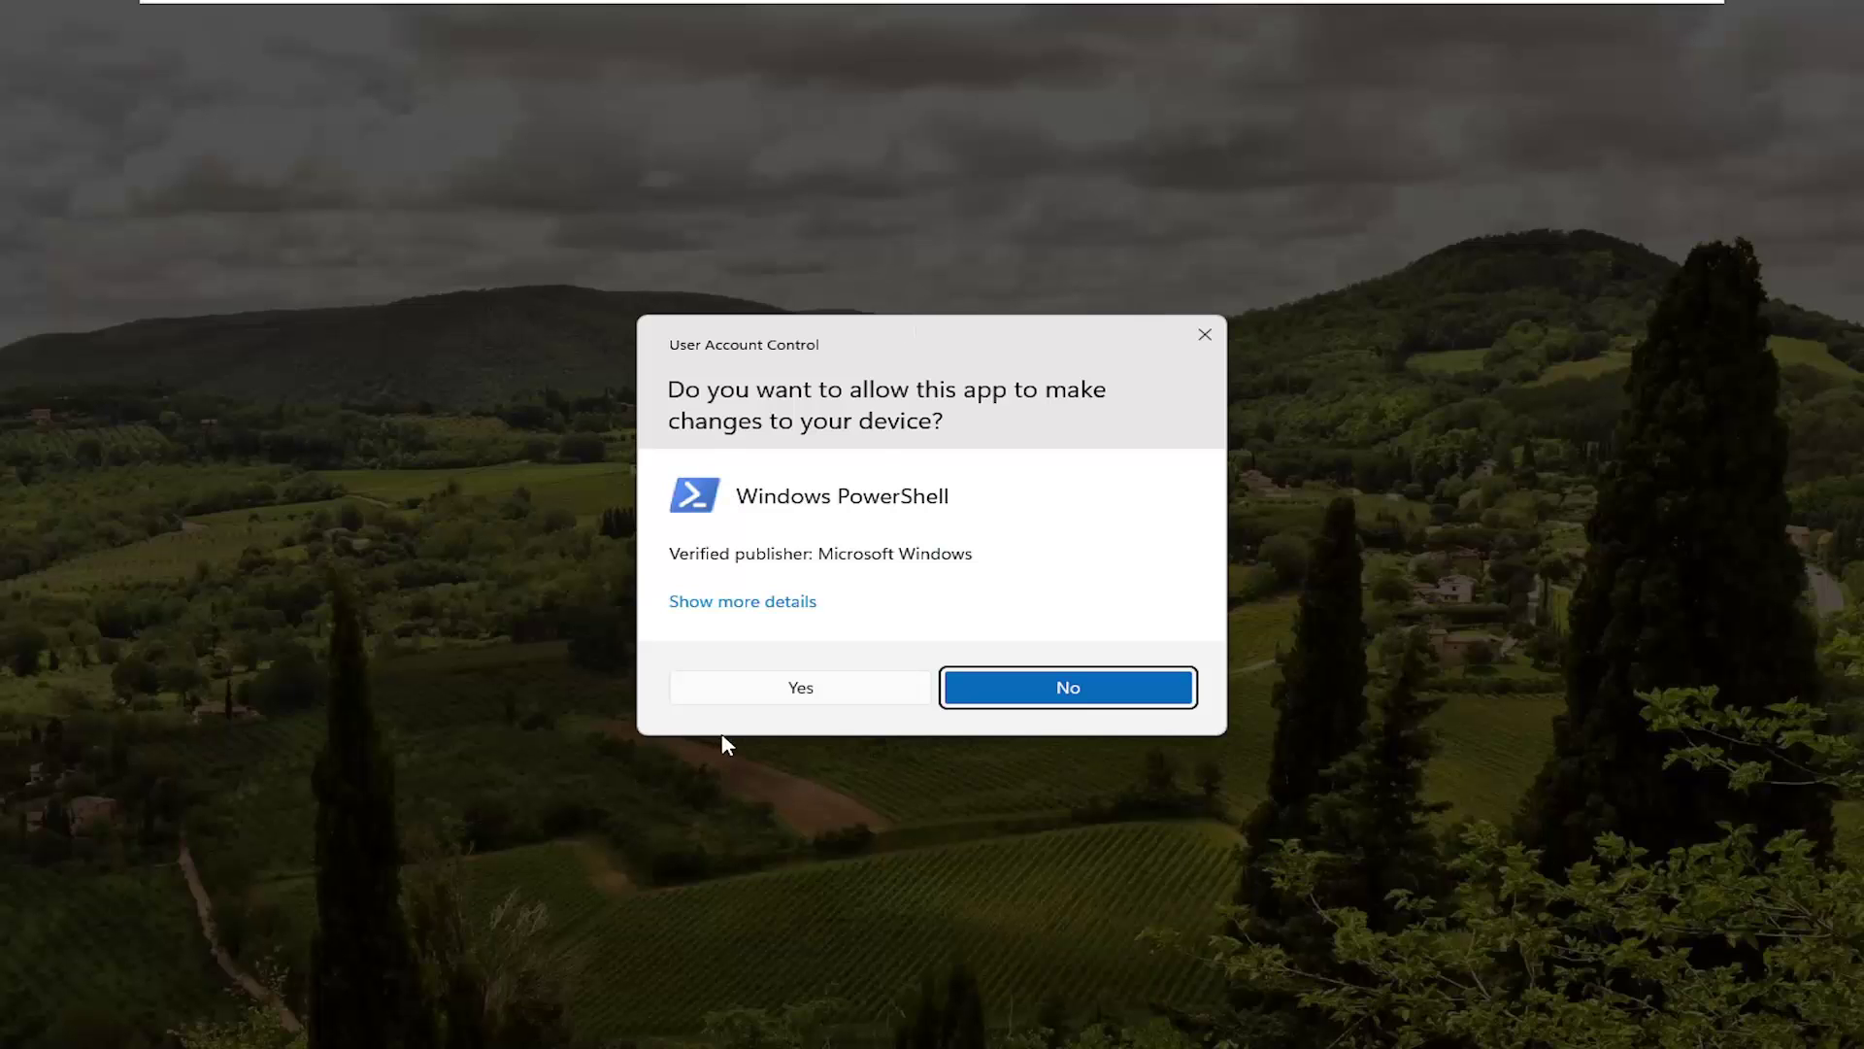
click(749, 688)
Step: Paste the Add-AppxPackage Edge re-registration command into the admin console and run it
click(537, 76)
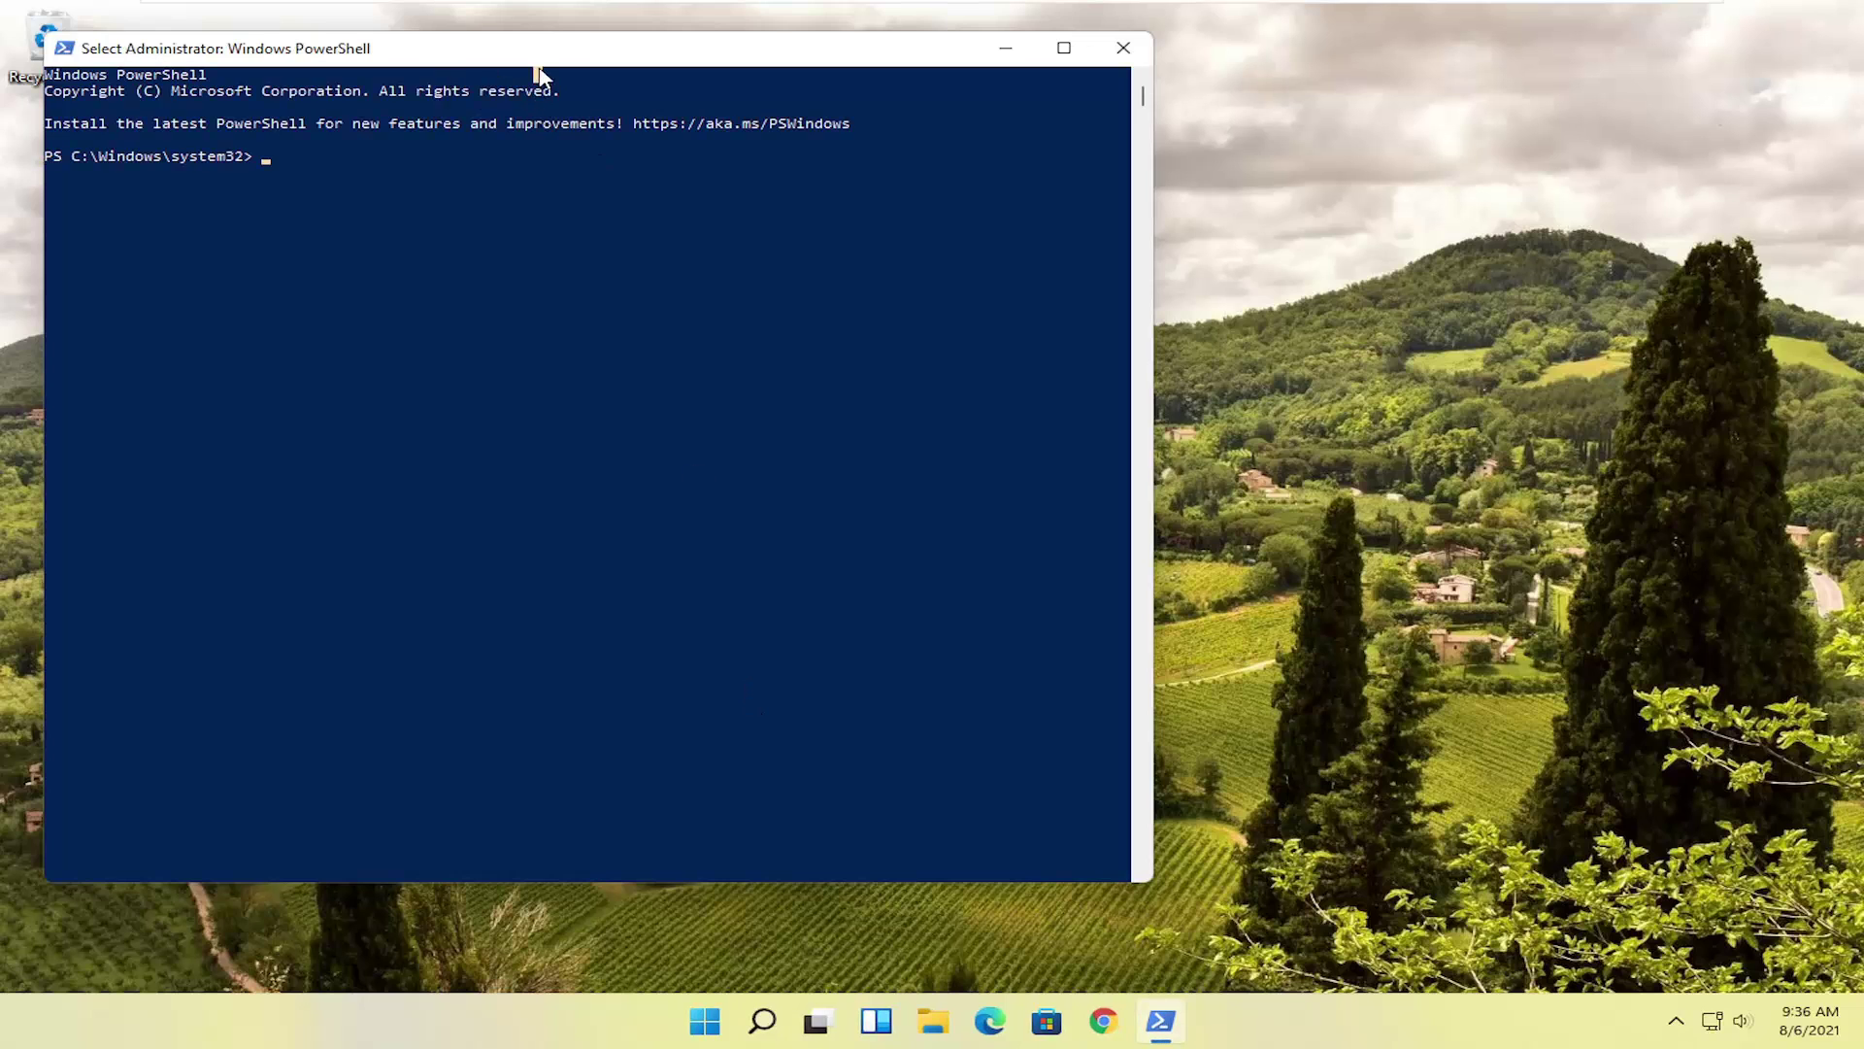
drag(537, 75, 783, 93)
click(603, 122)
drag(599, 60, 777, 58)
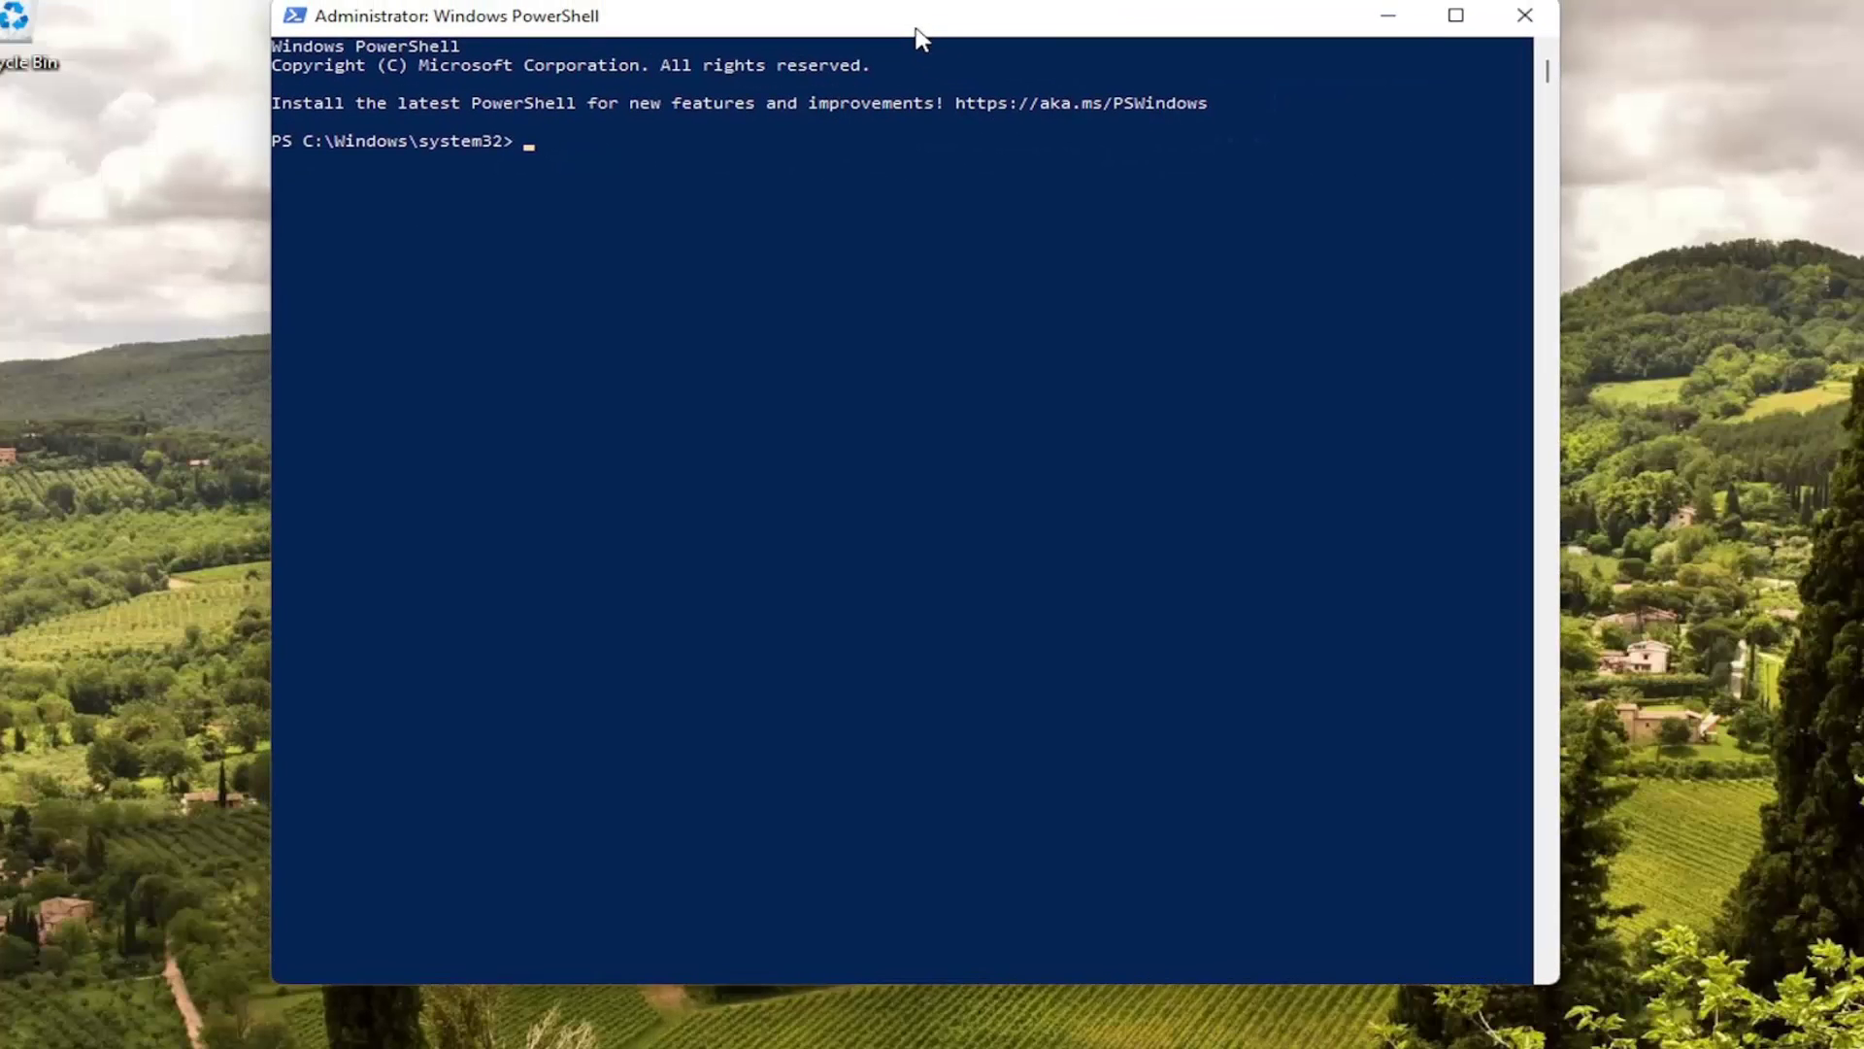
drag(860, 39, 918, 59)
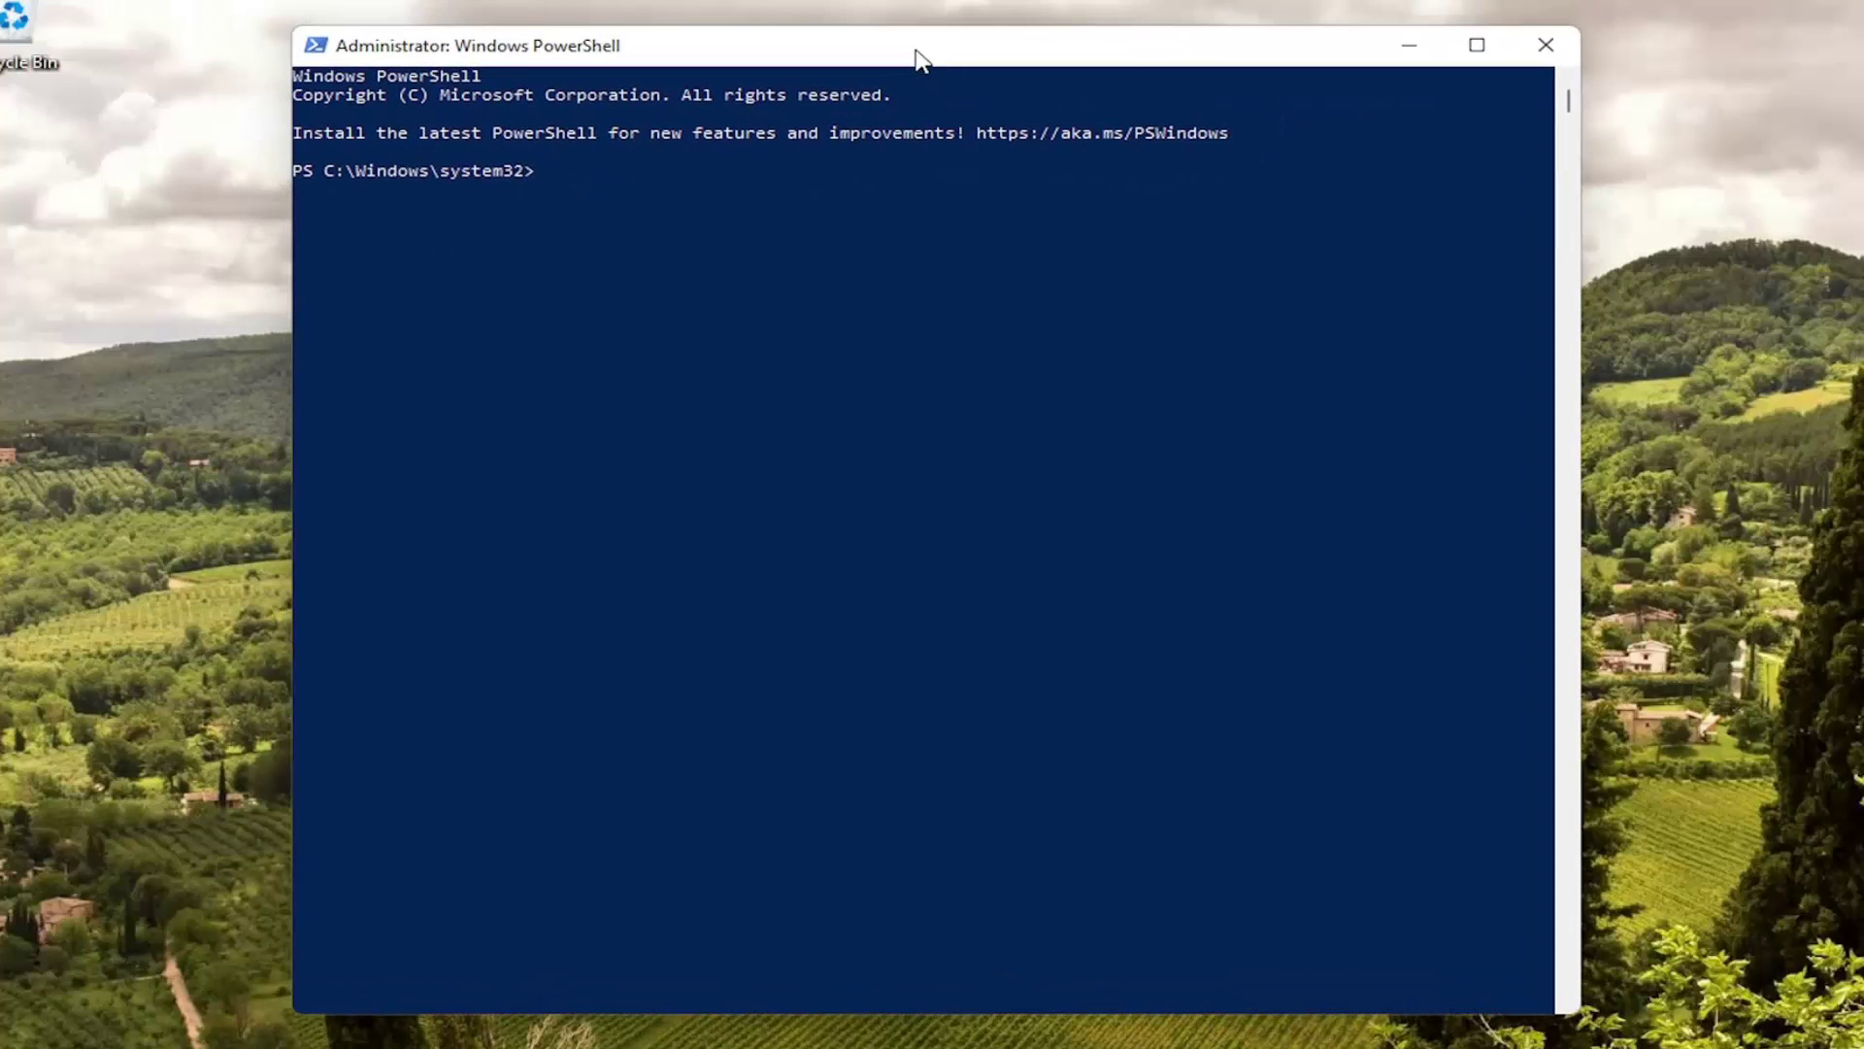
right_click(919, 58)
mouse_move(1026, 258)
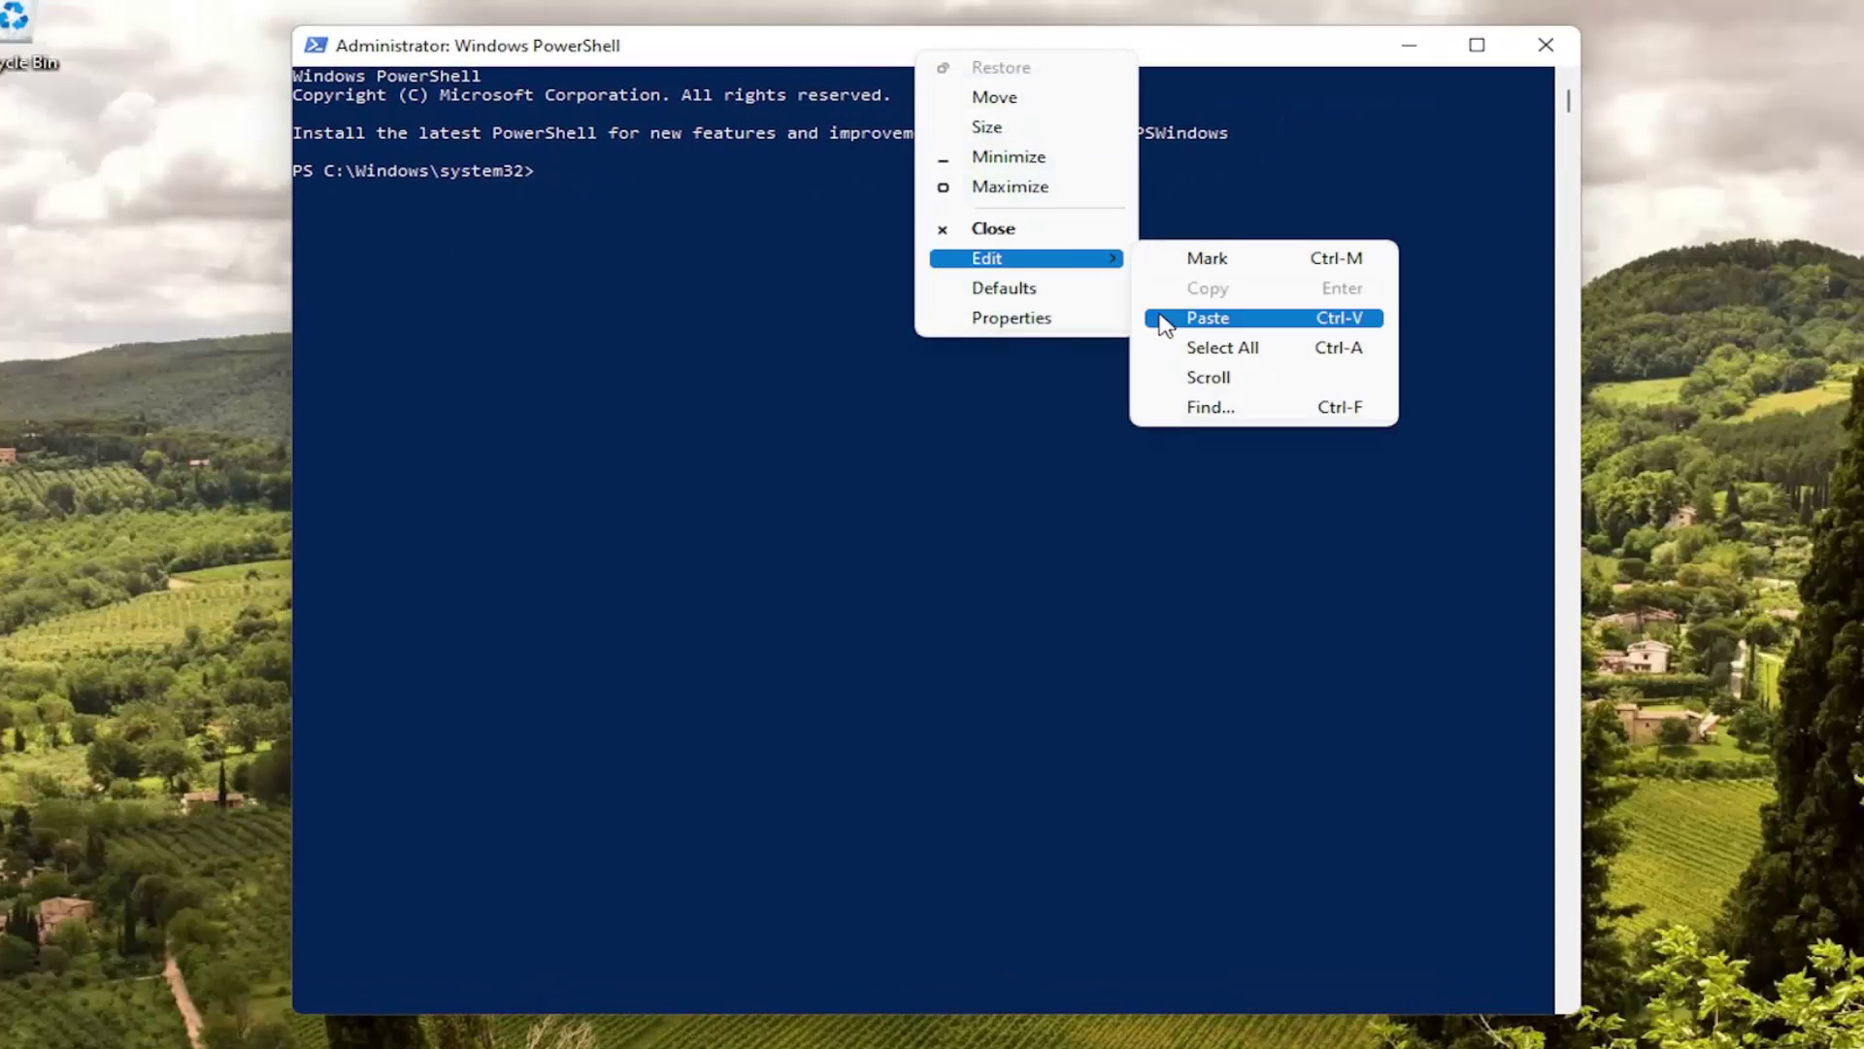
click(1165, 323)
key(Return)
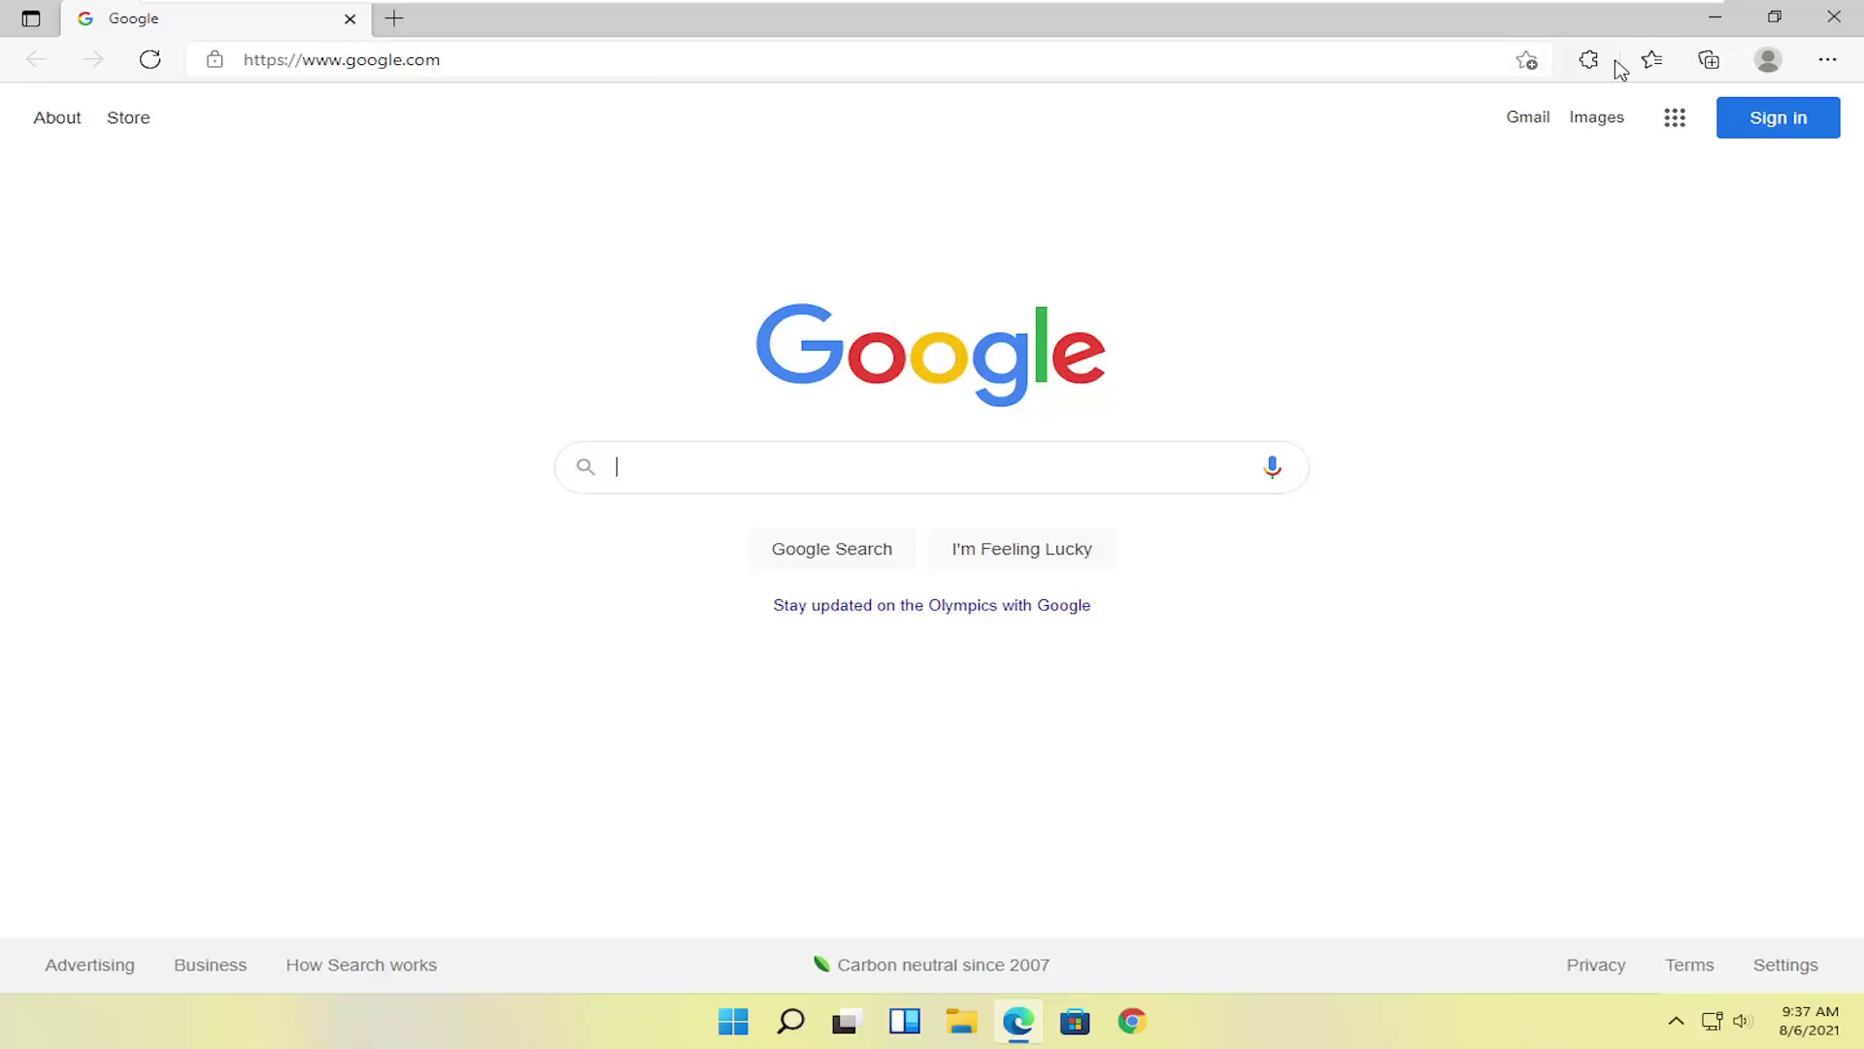
Step: Restore Edge settings to their default values, confirm Reset, and close the browser
click(1831, 69)
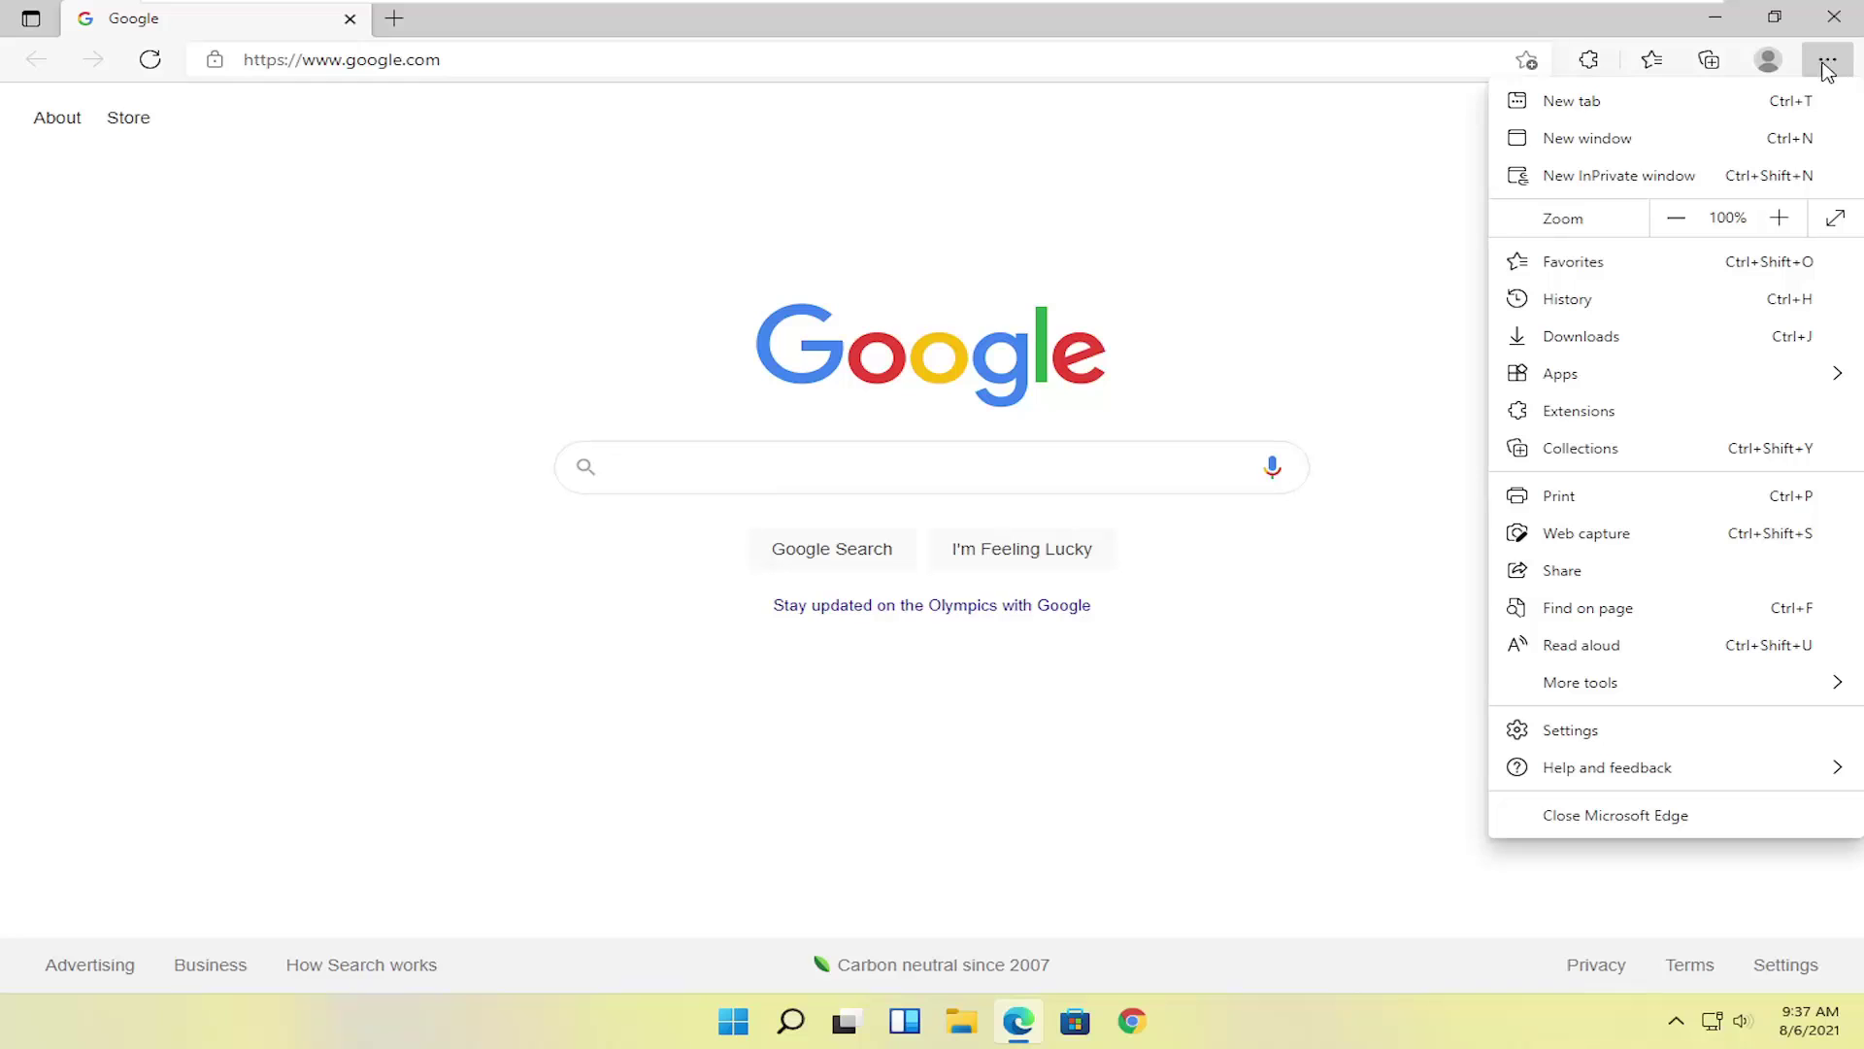
click(1541, 733)
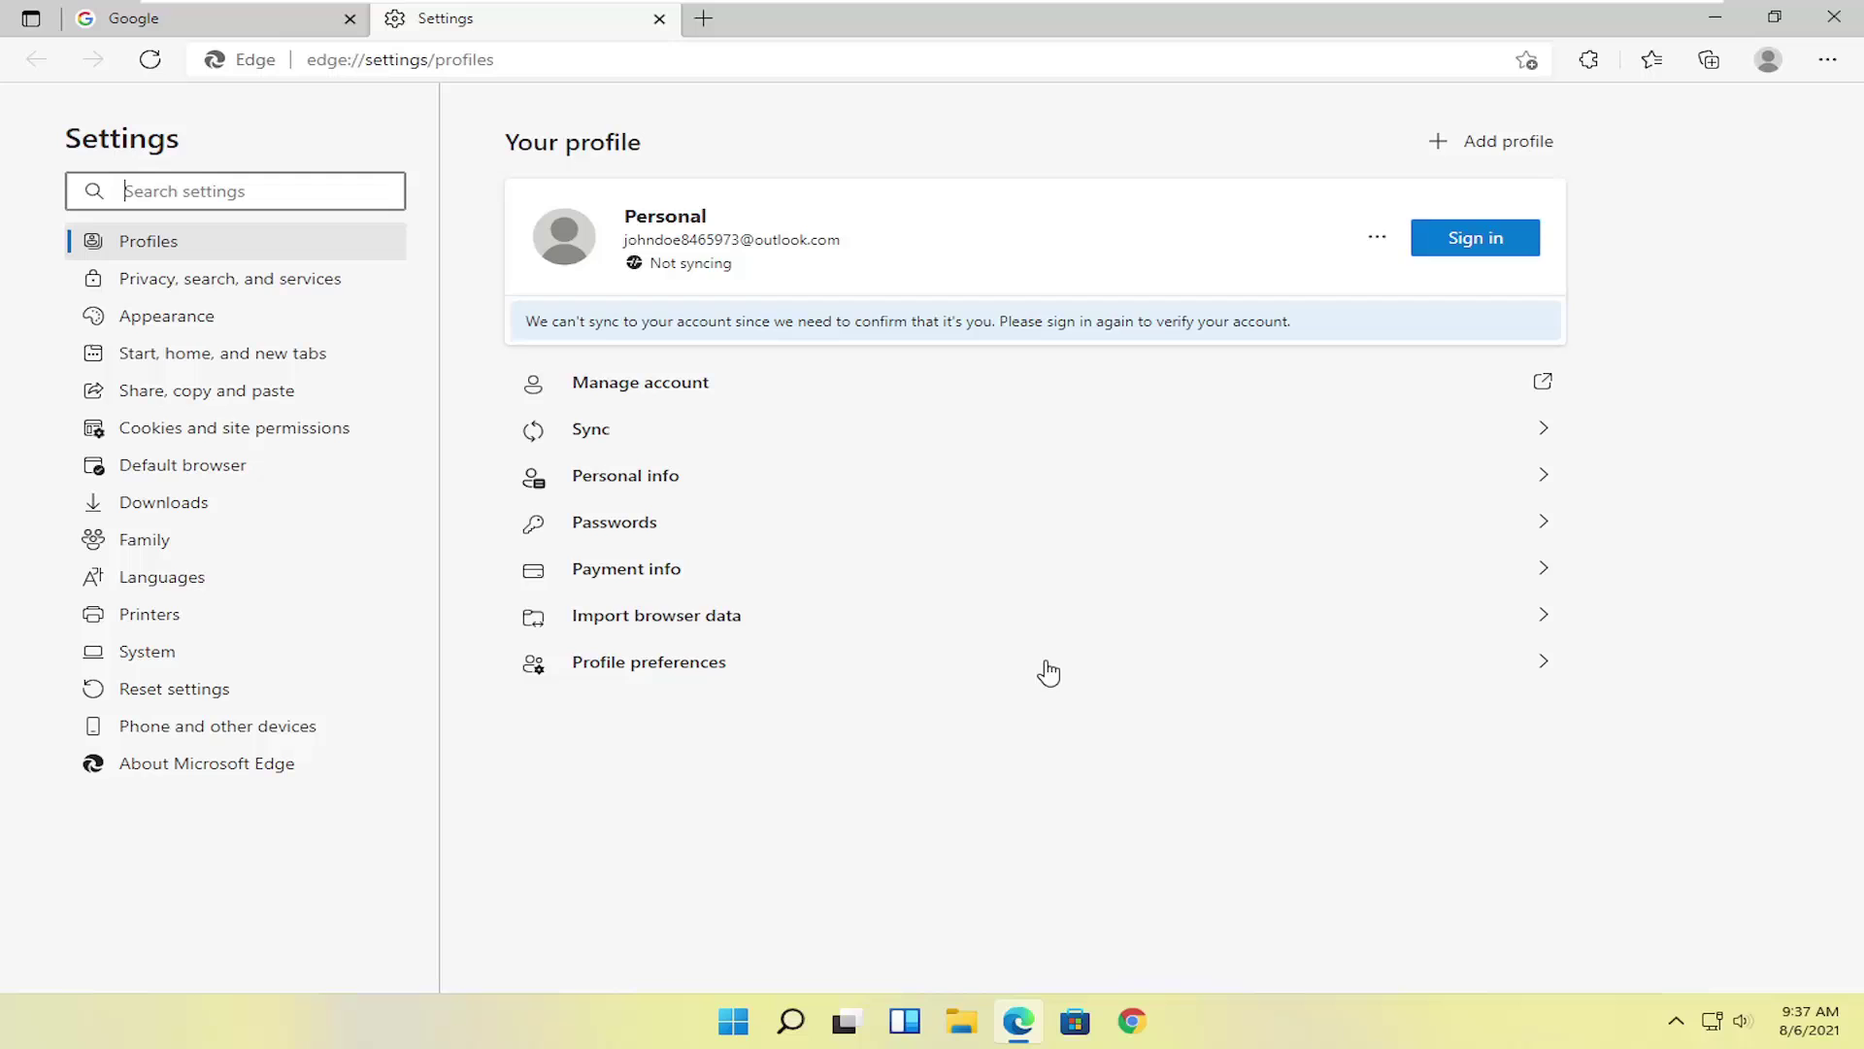
click(146, 697)
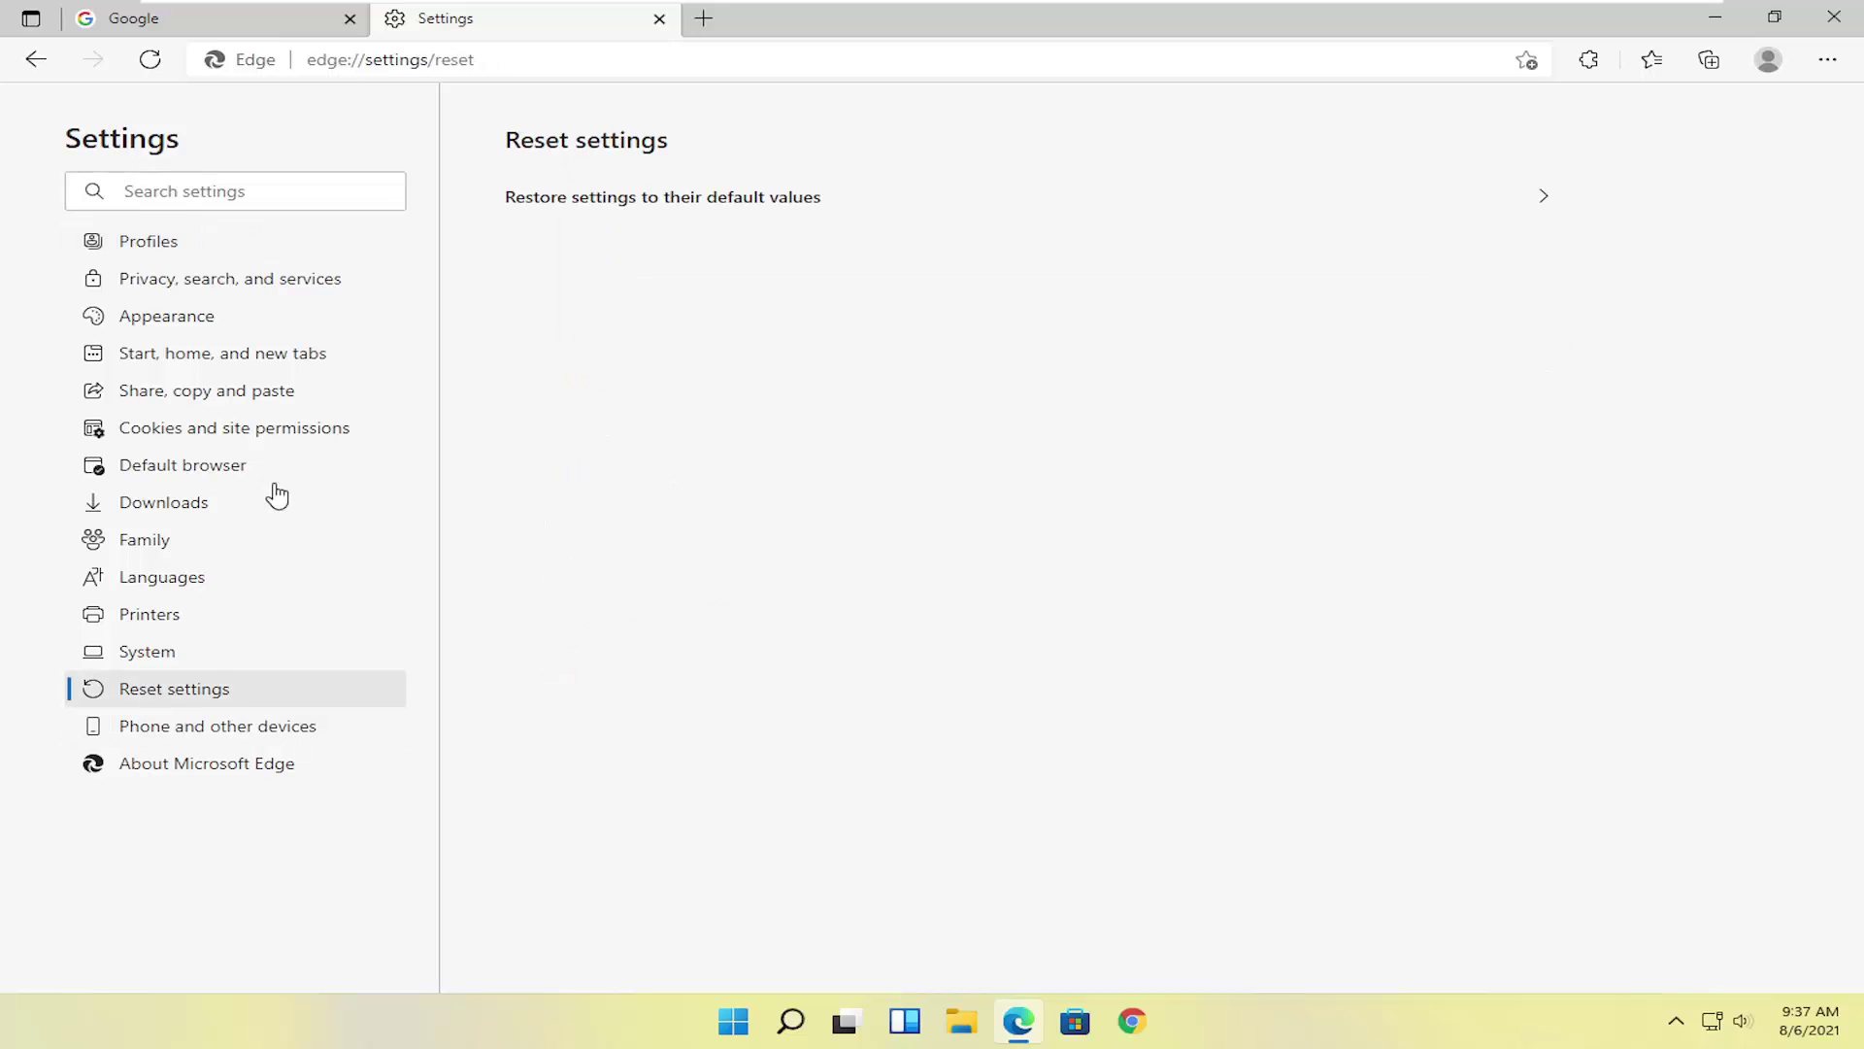
click(746, 210)
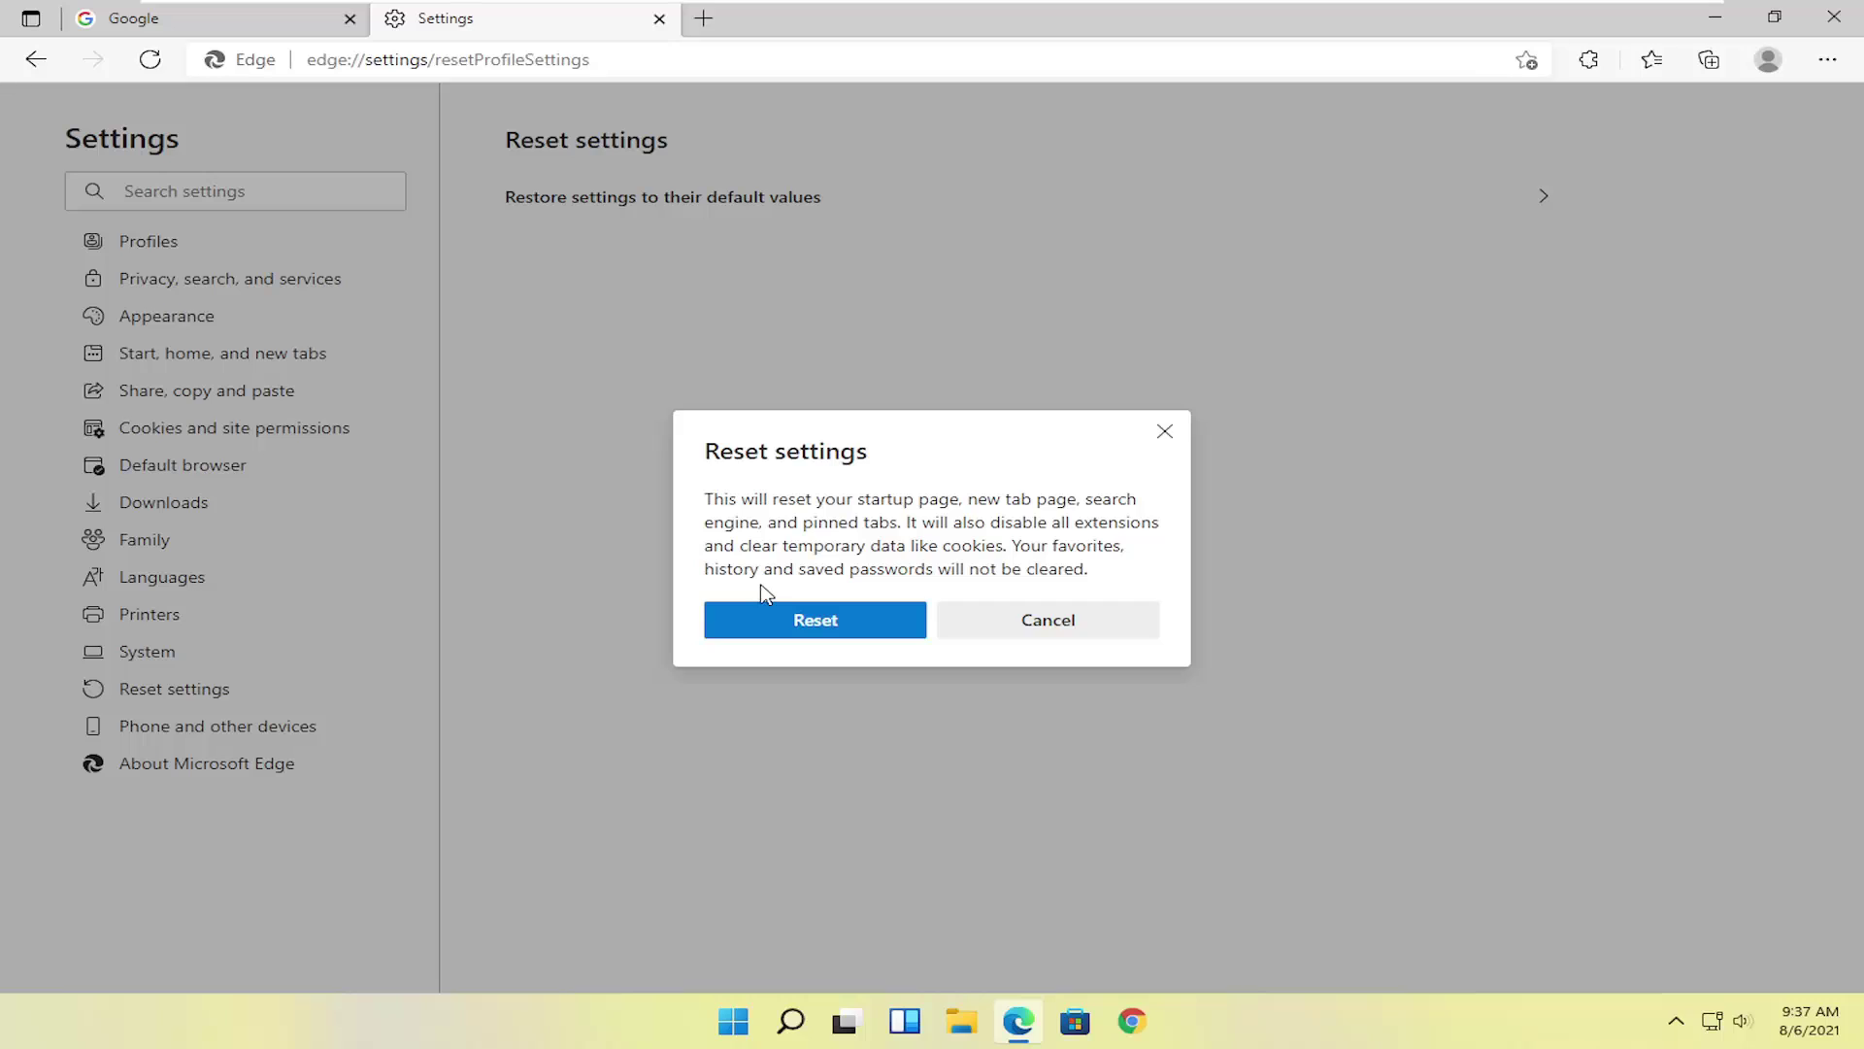
click(821, 624)
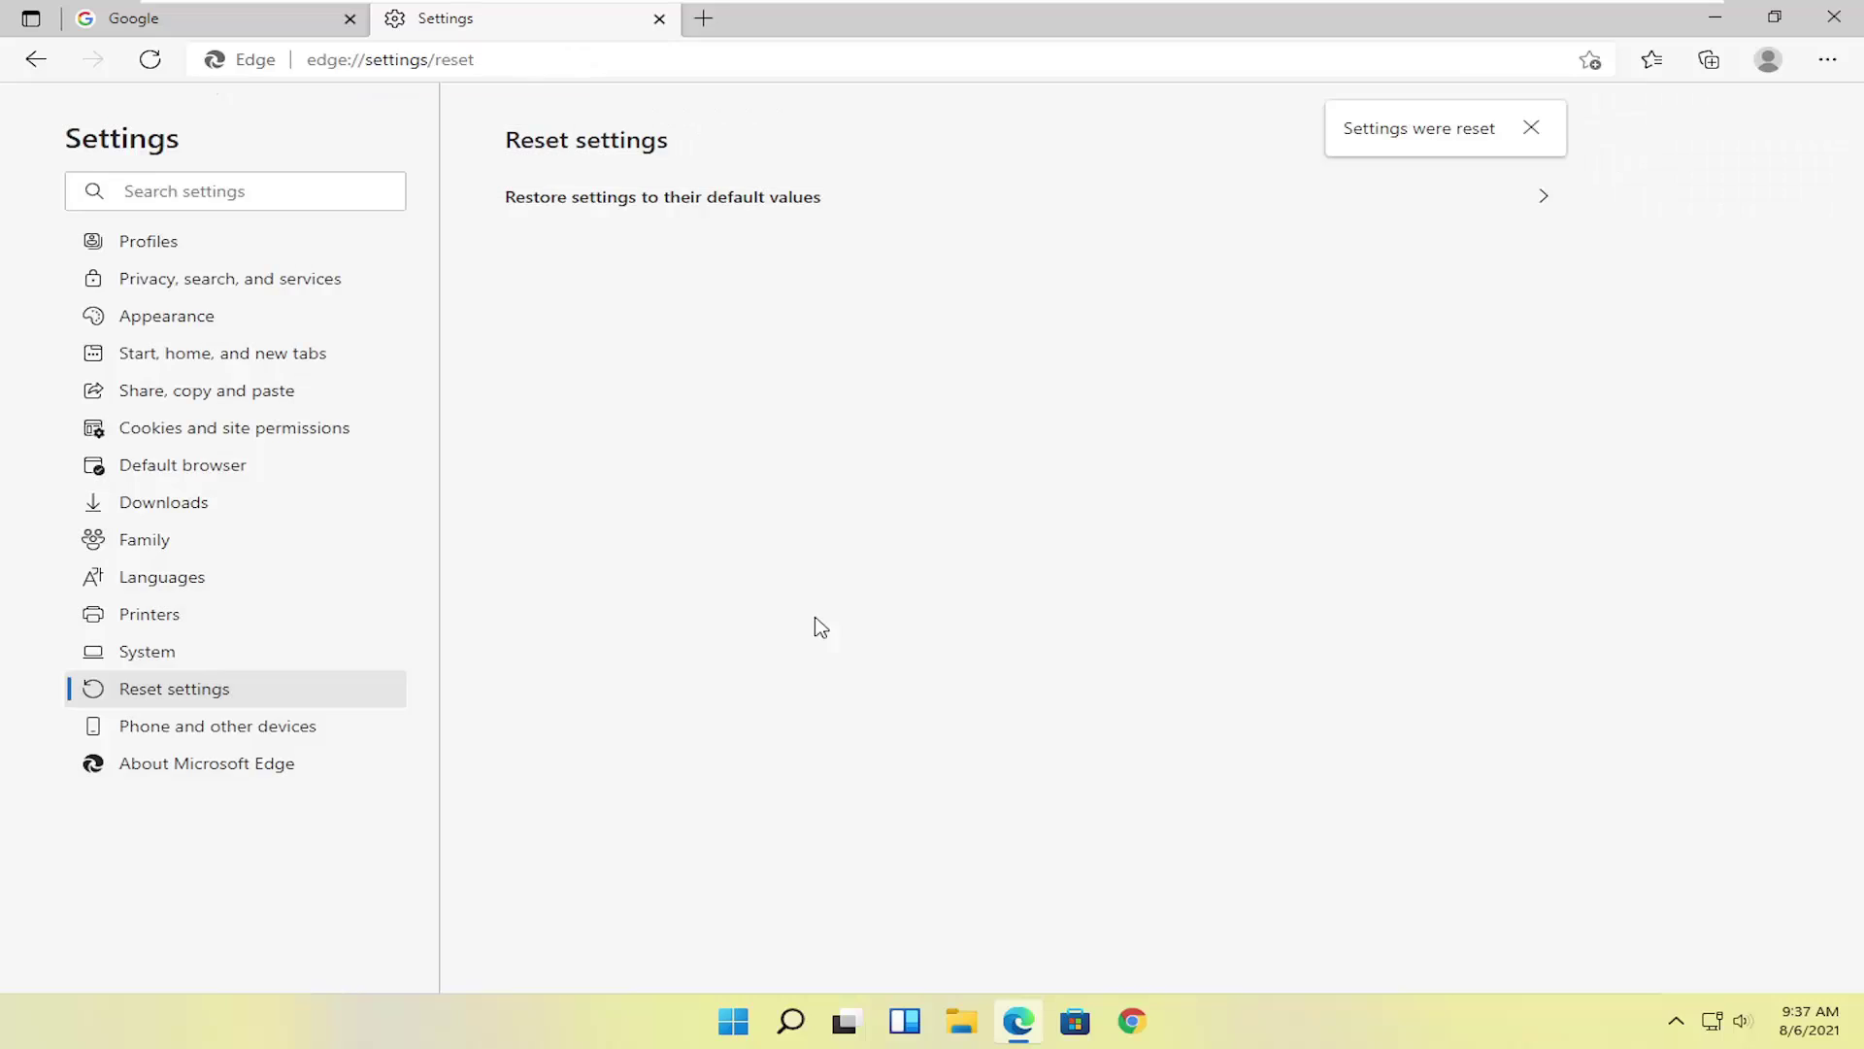
click(1835, 18)
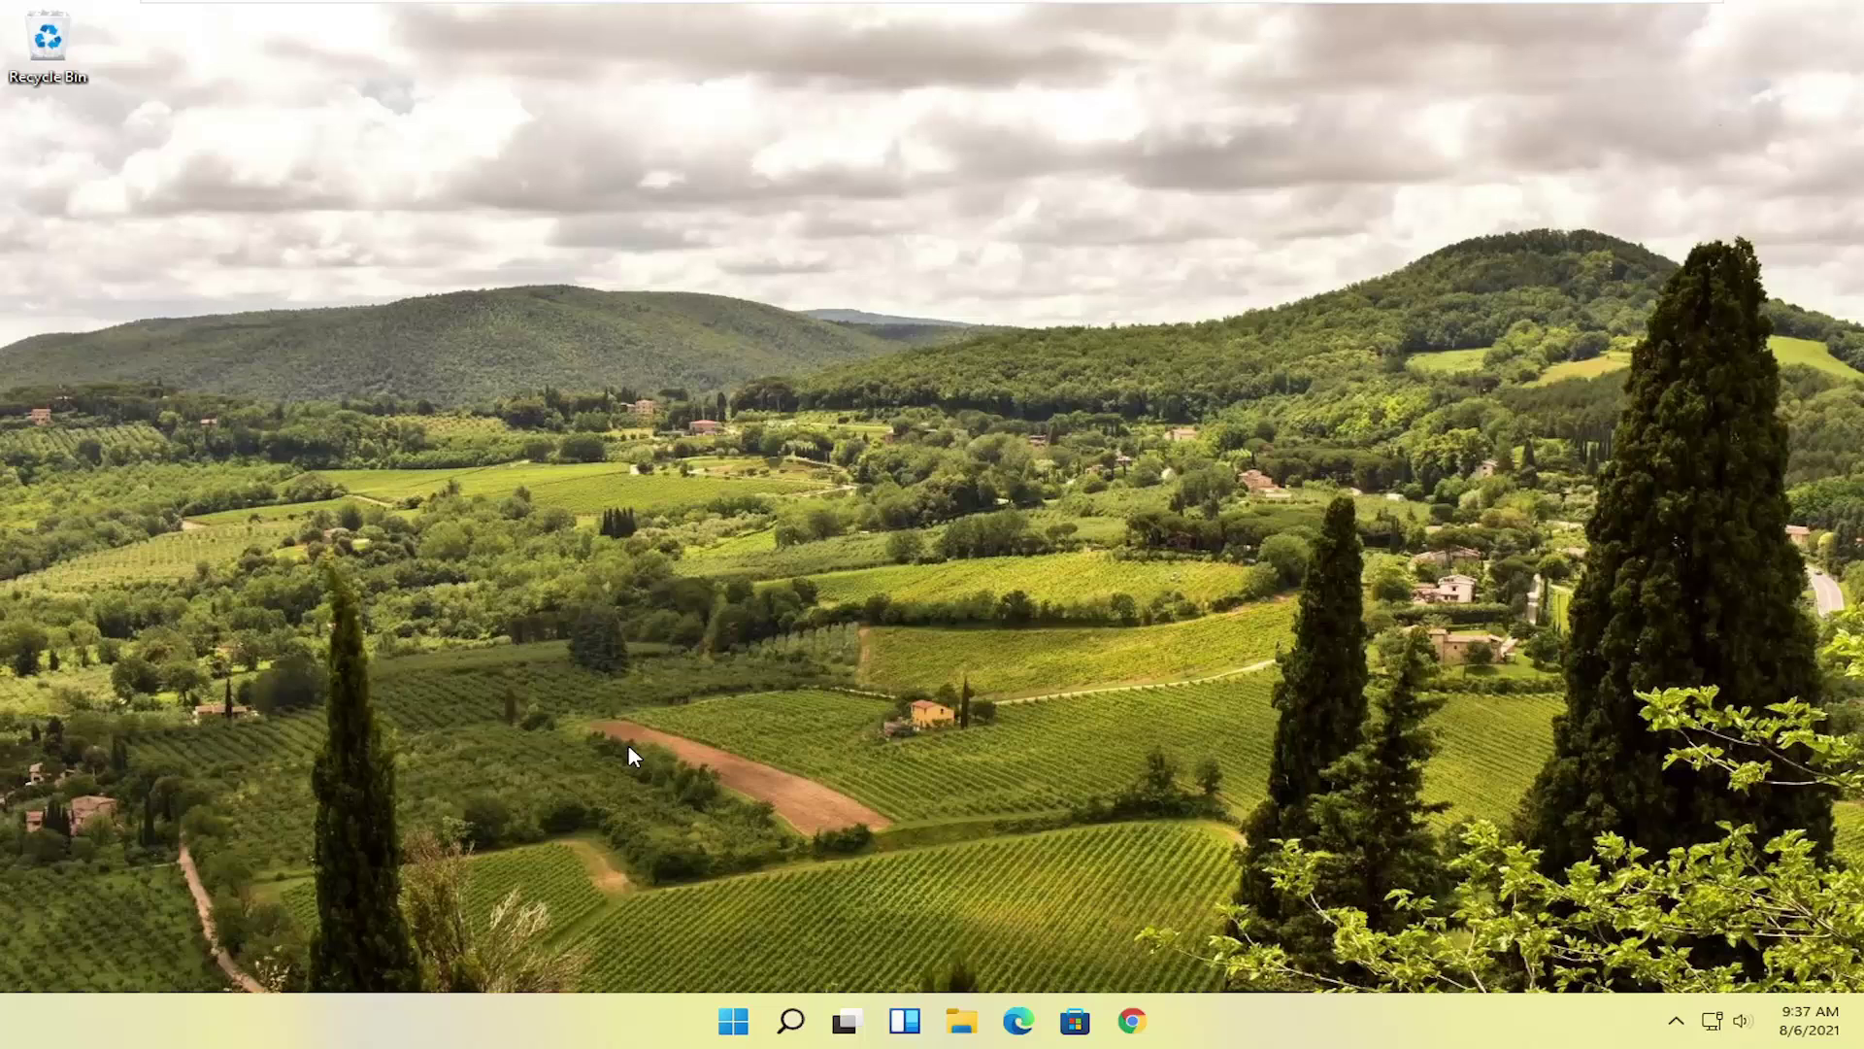
Step: Open Apps & features from a Windows search for 'apps and features'
click(788, 1021)
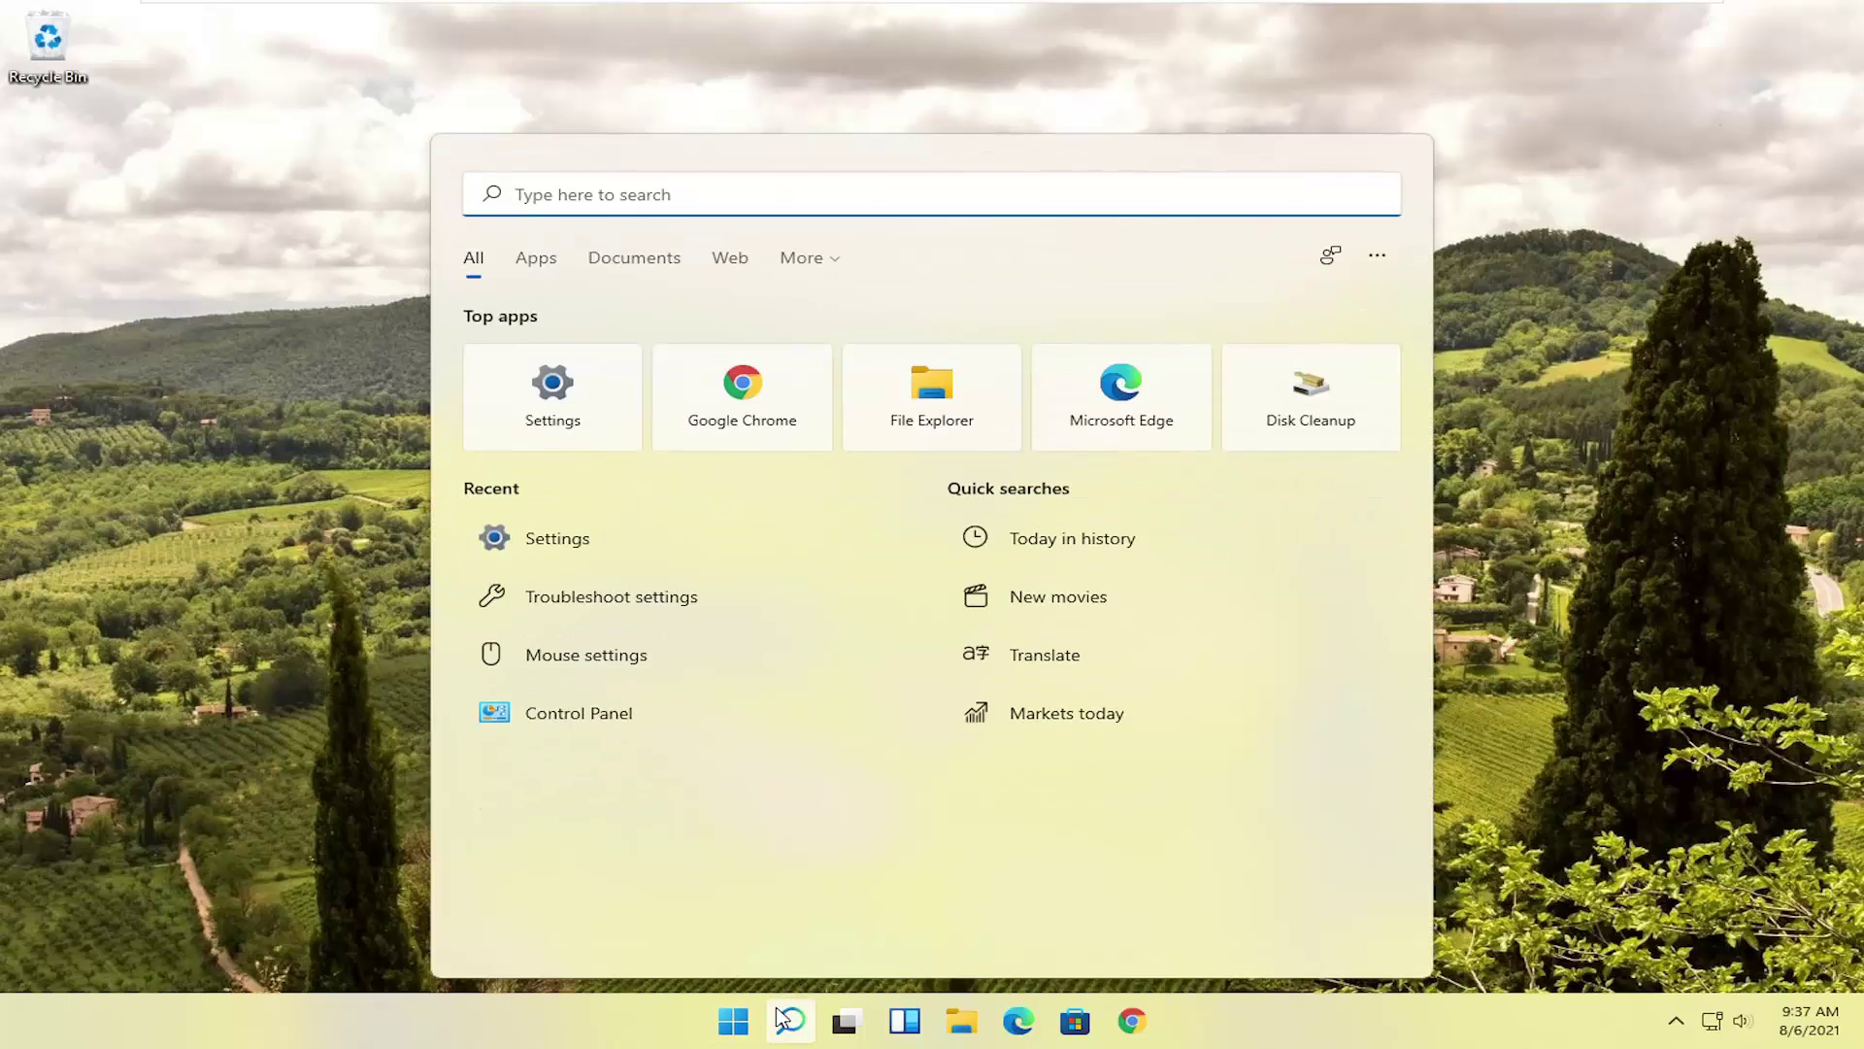
text(apps)
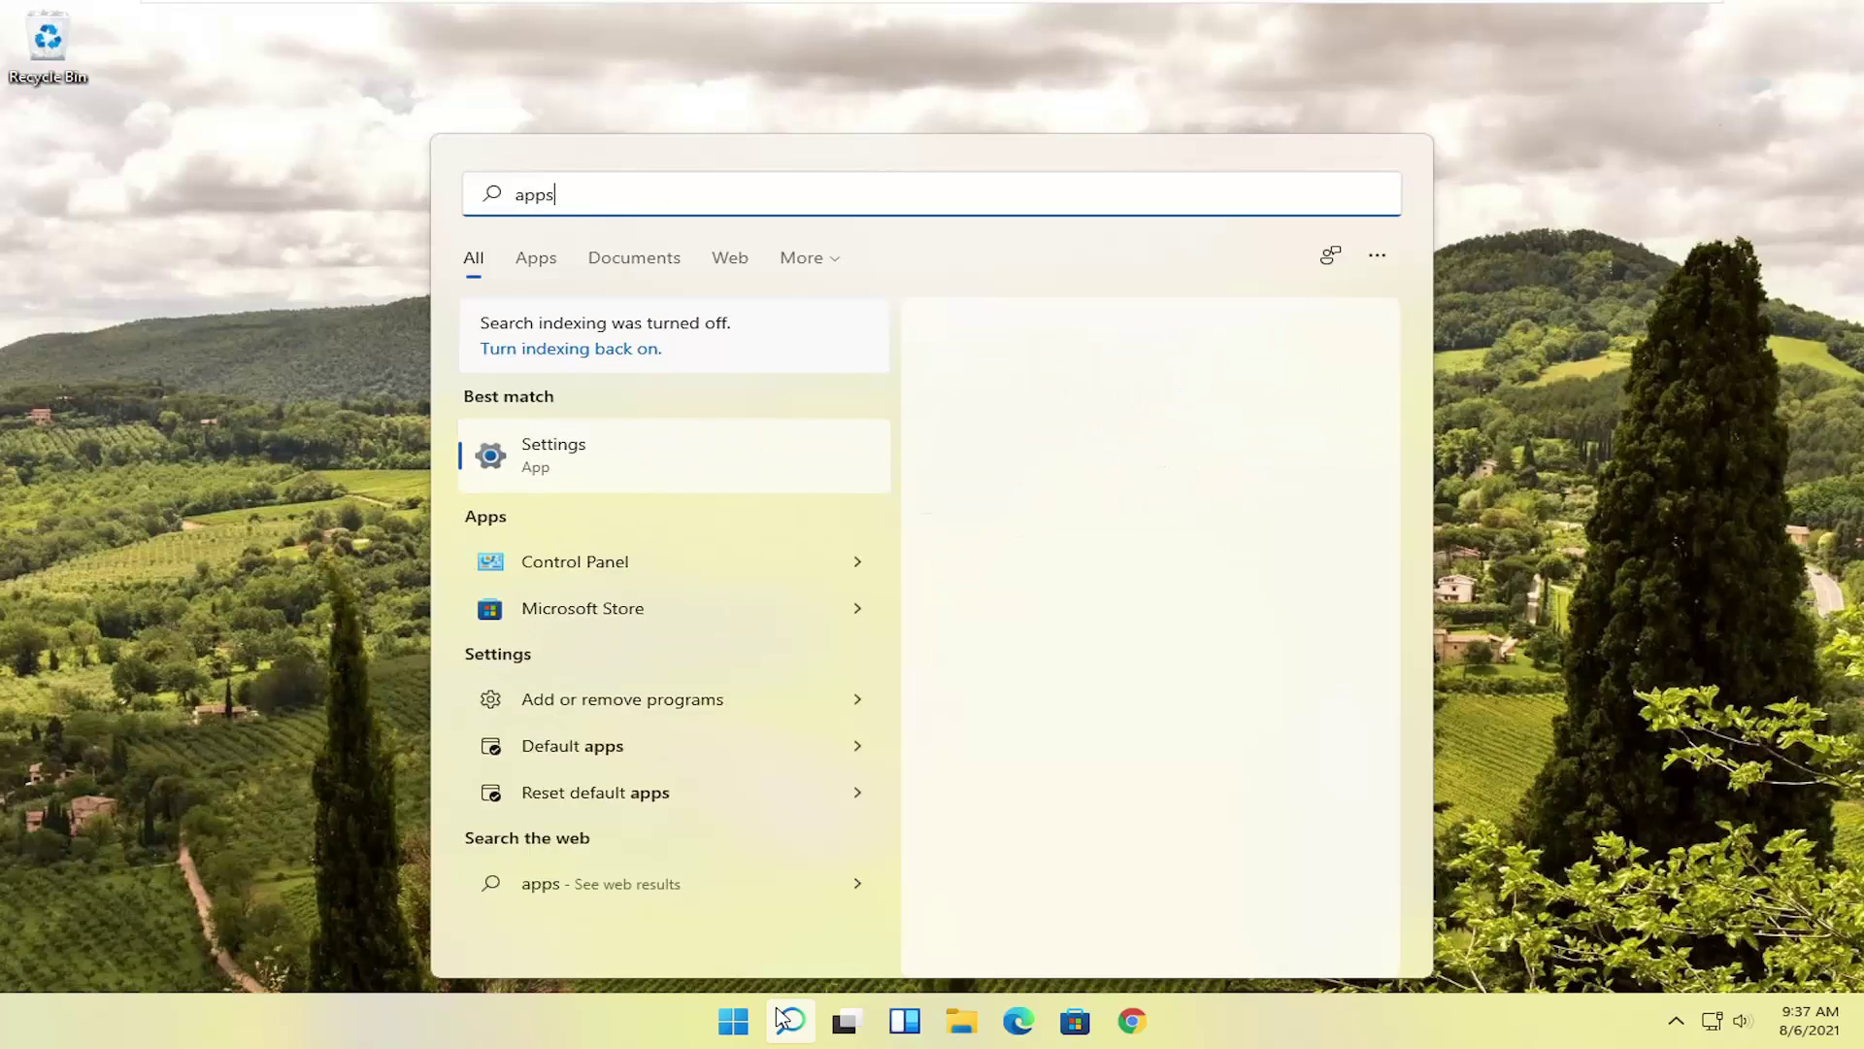
text( a)
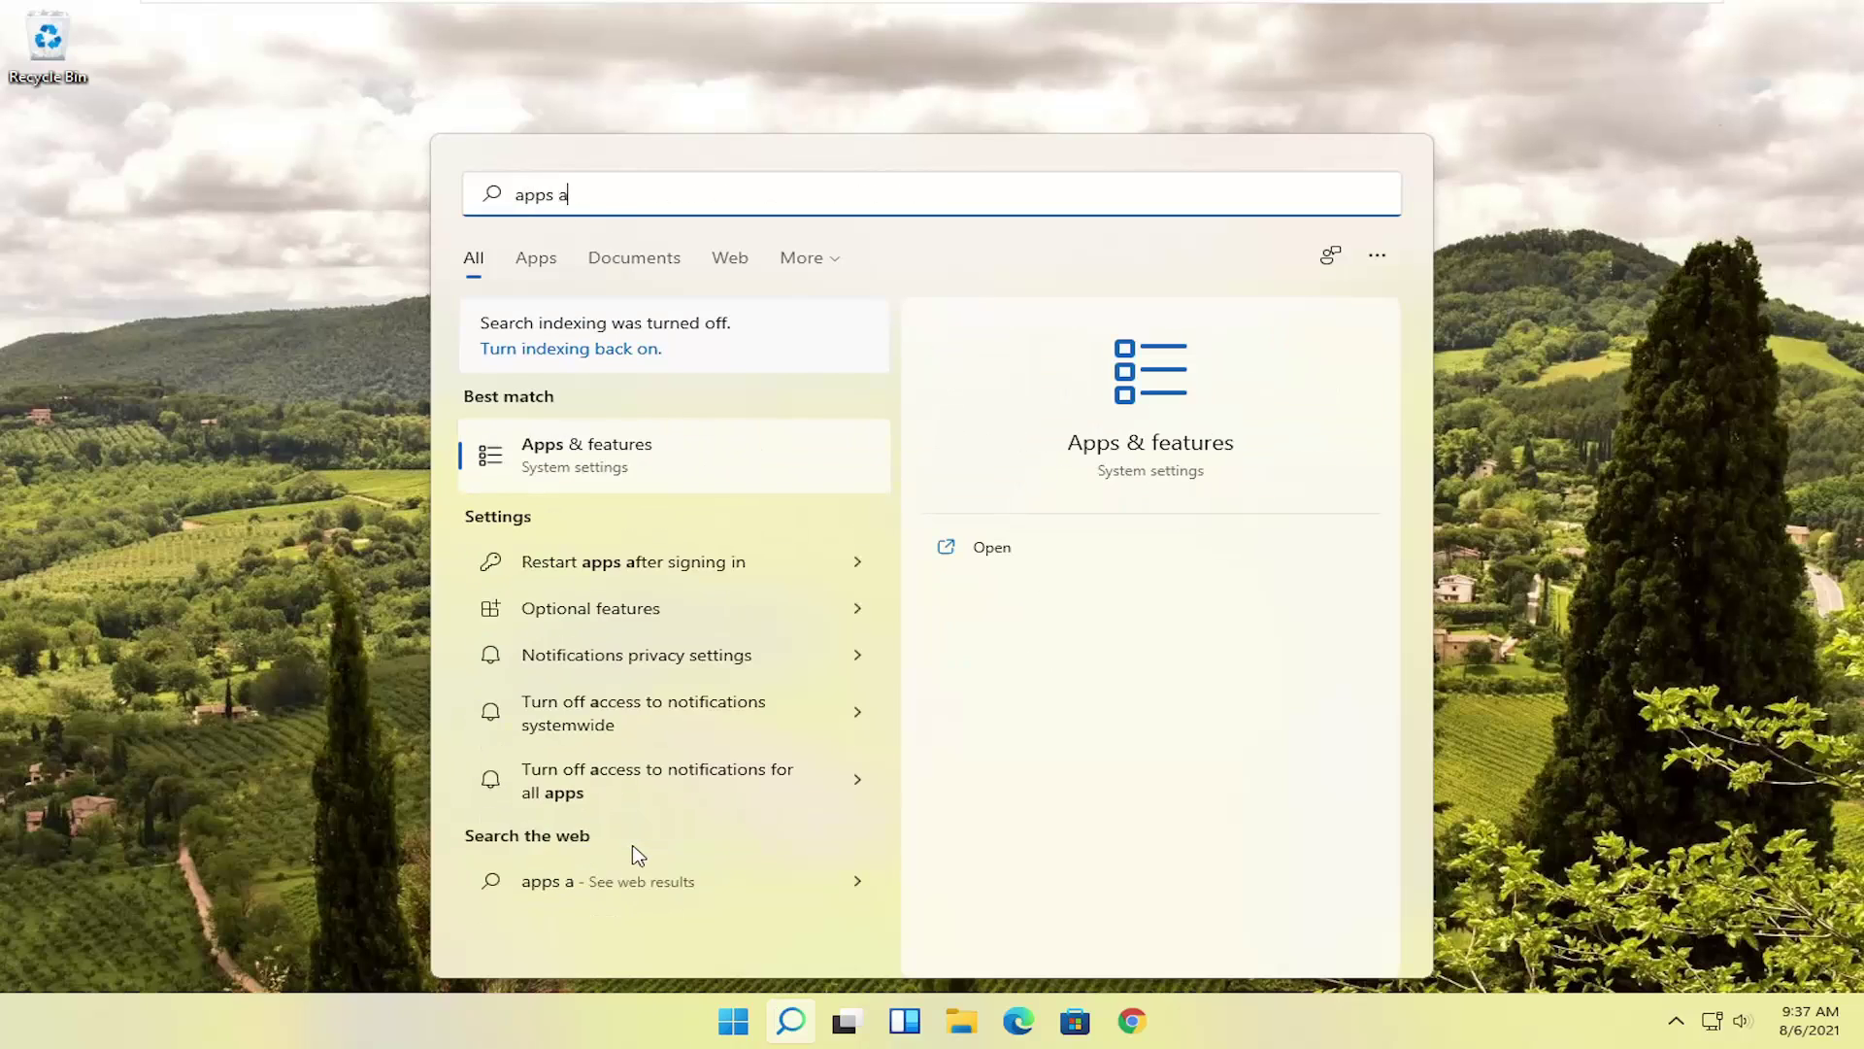
text(nd fea)
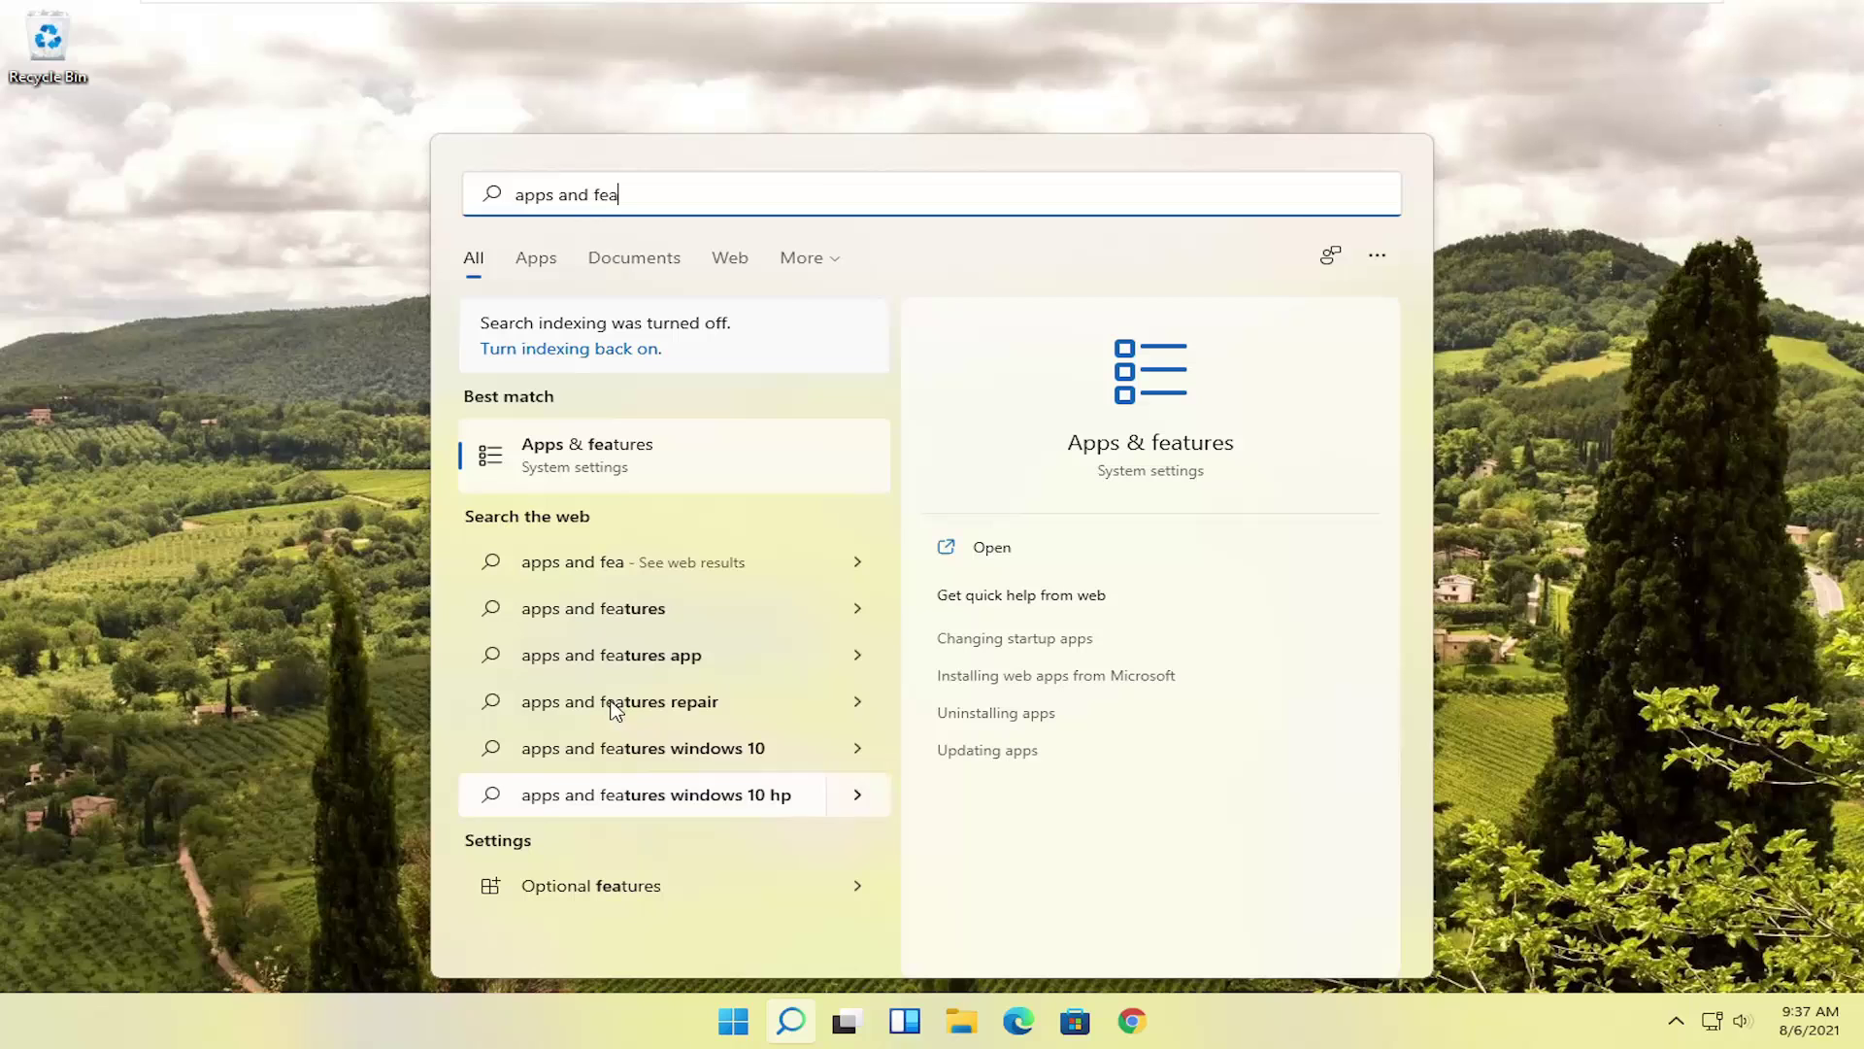
click(616, 458)
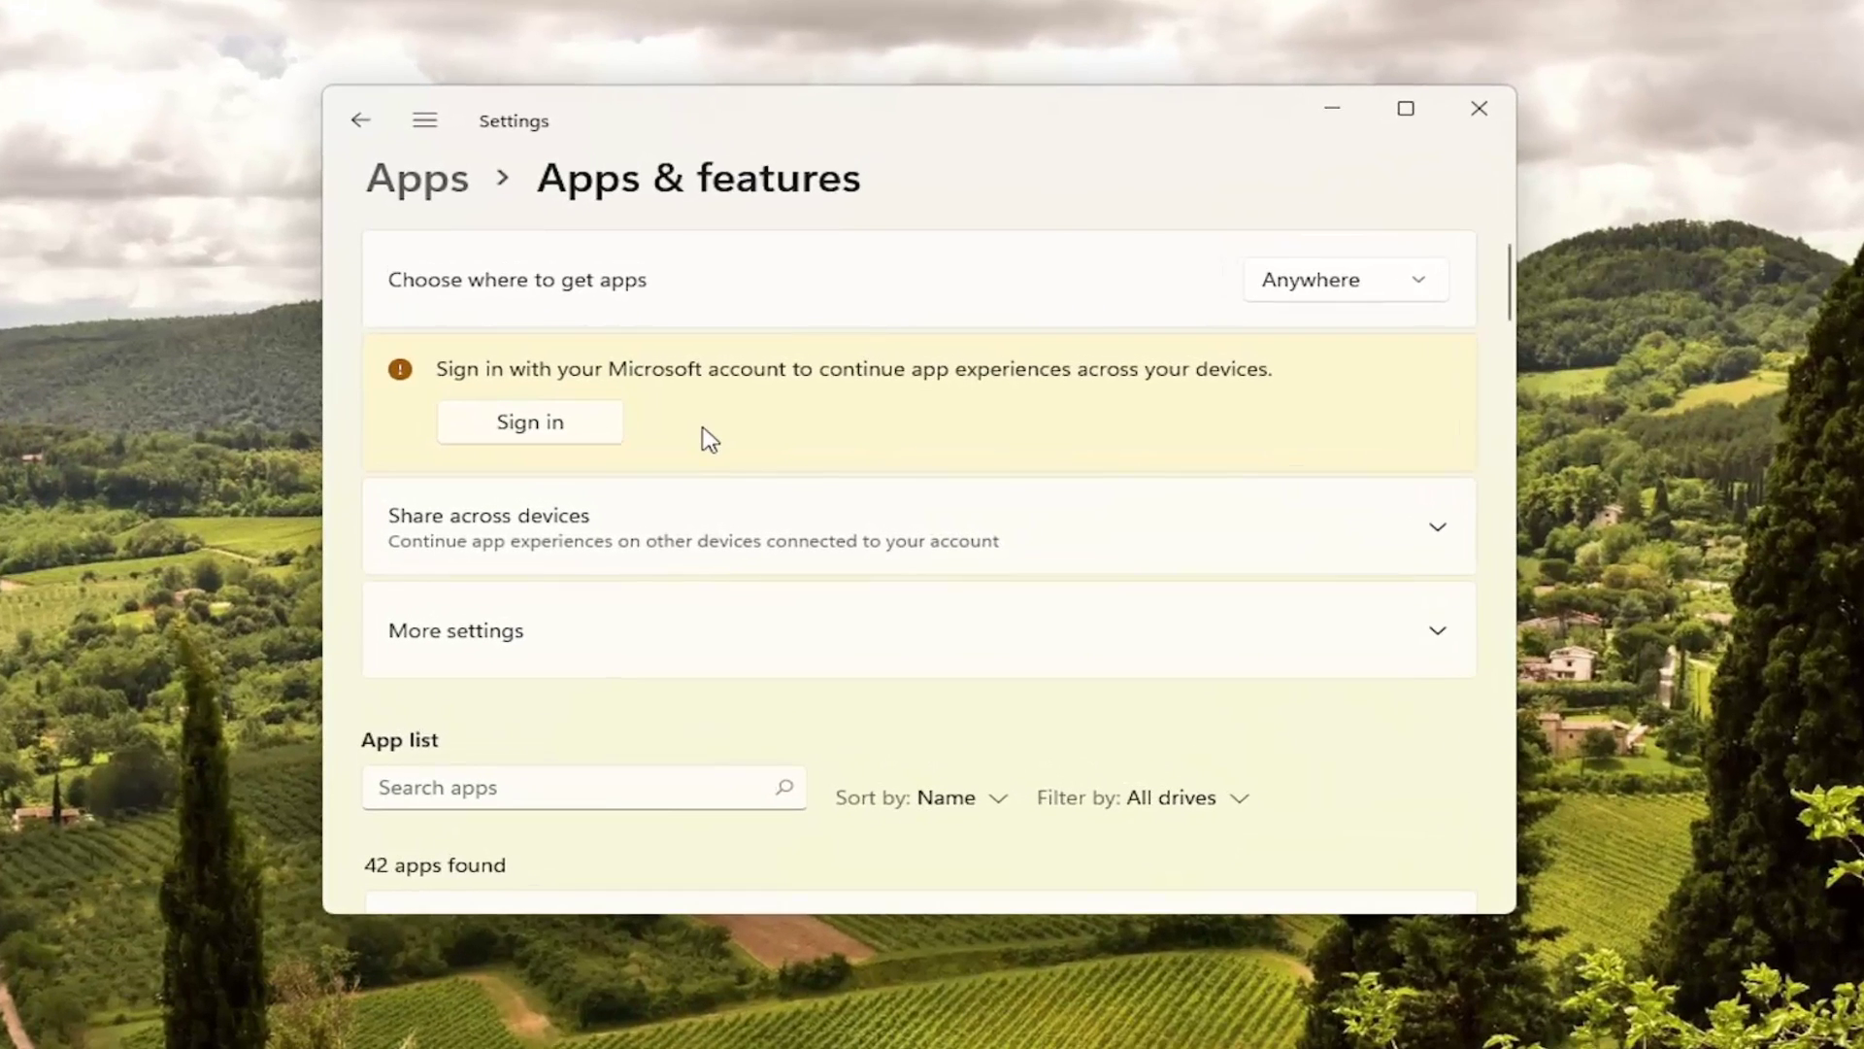
scroll(703, 438, down, 3)
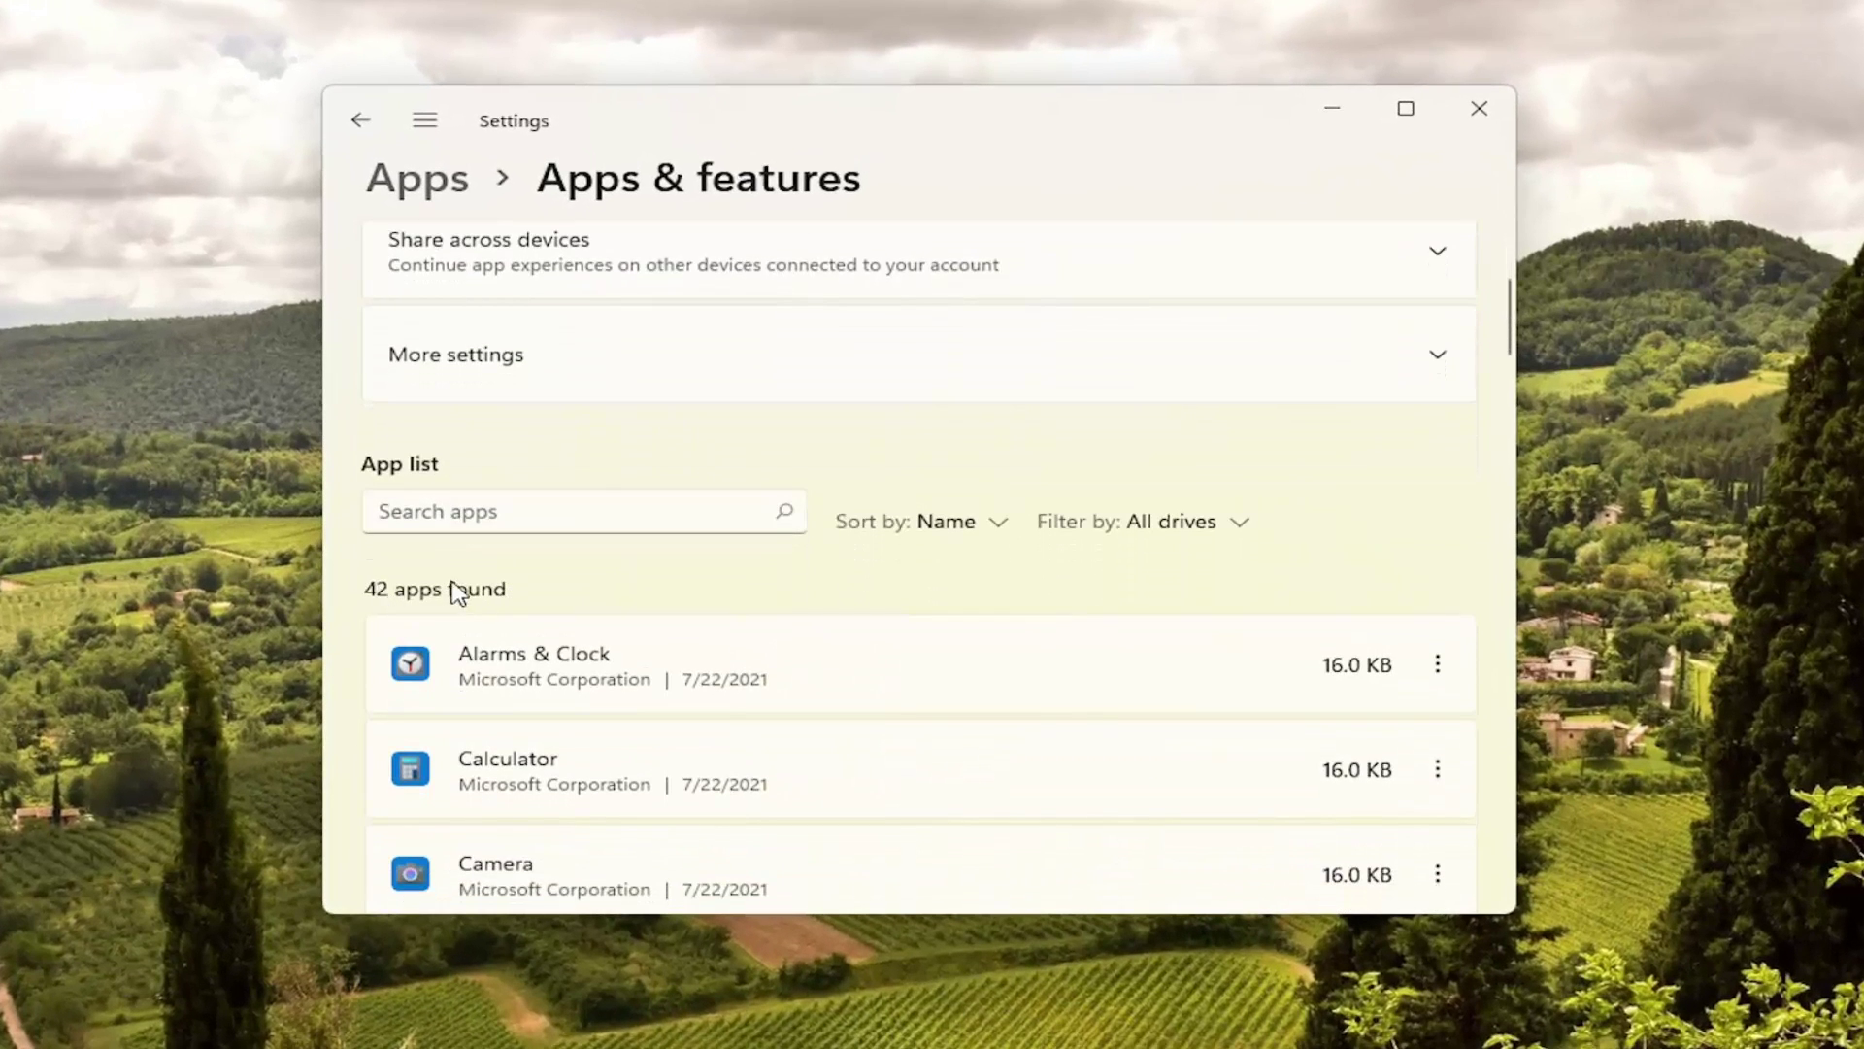
Step: Filter the app list for 'edge', choose Modify for Microsoft Edge, and approve UAC
click(452, 510)
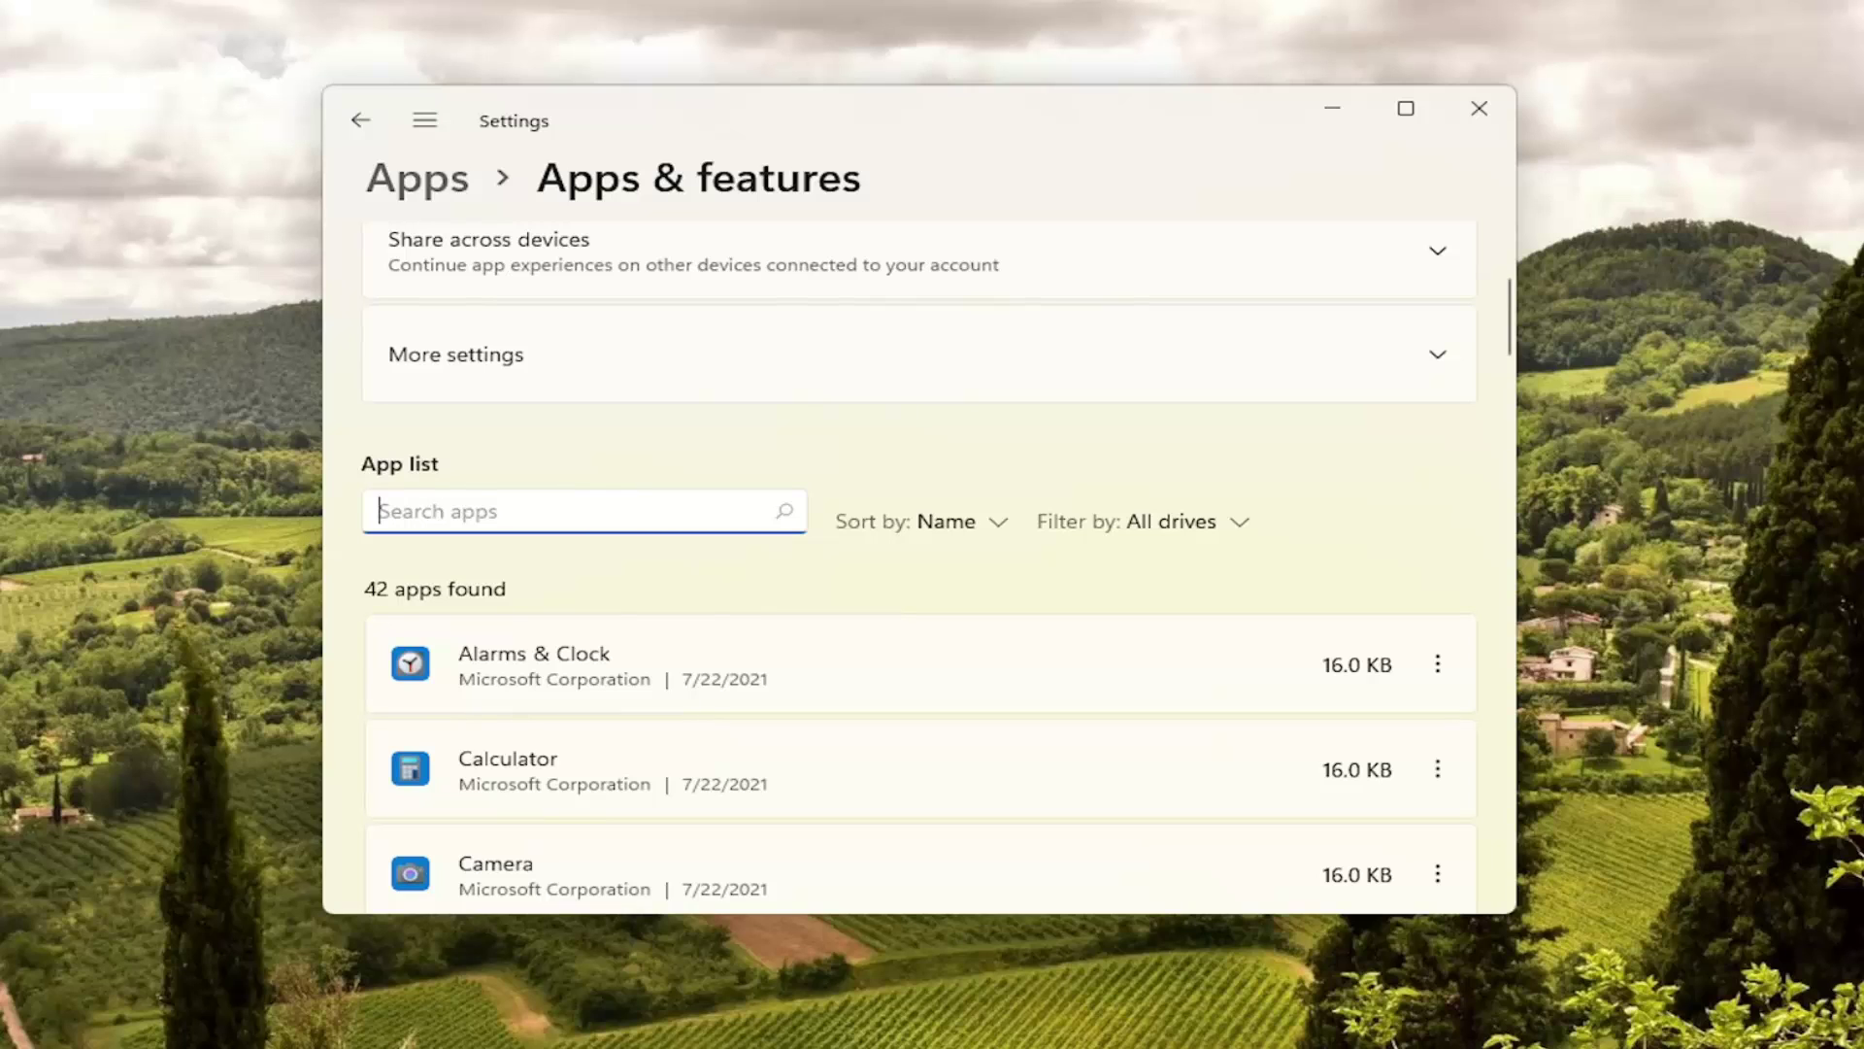
text(edge)
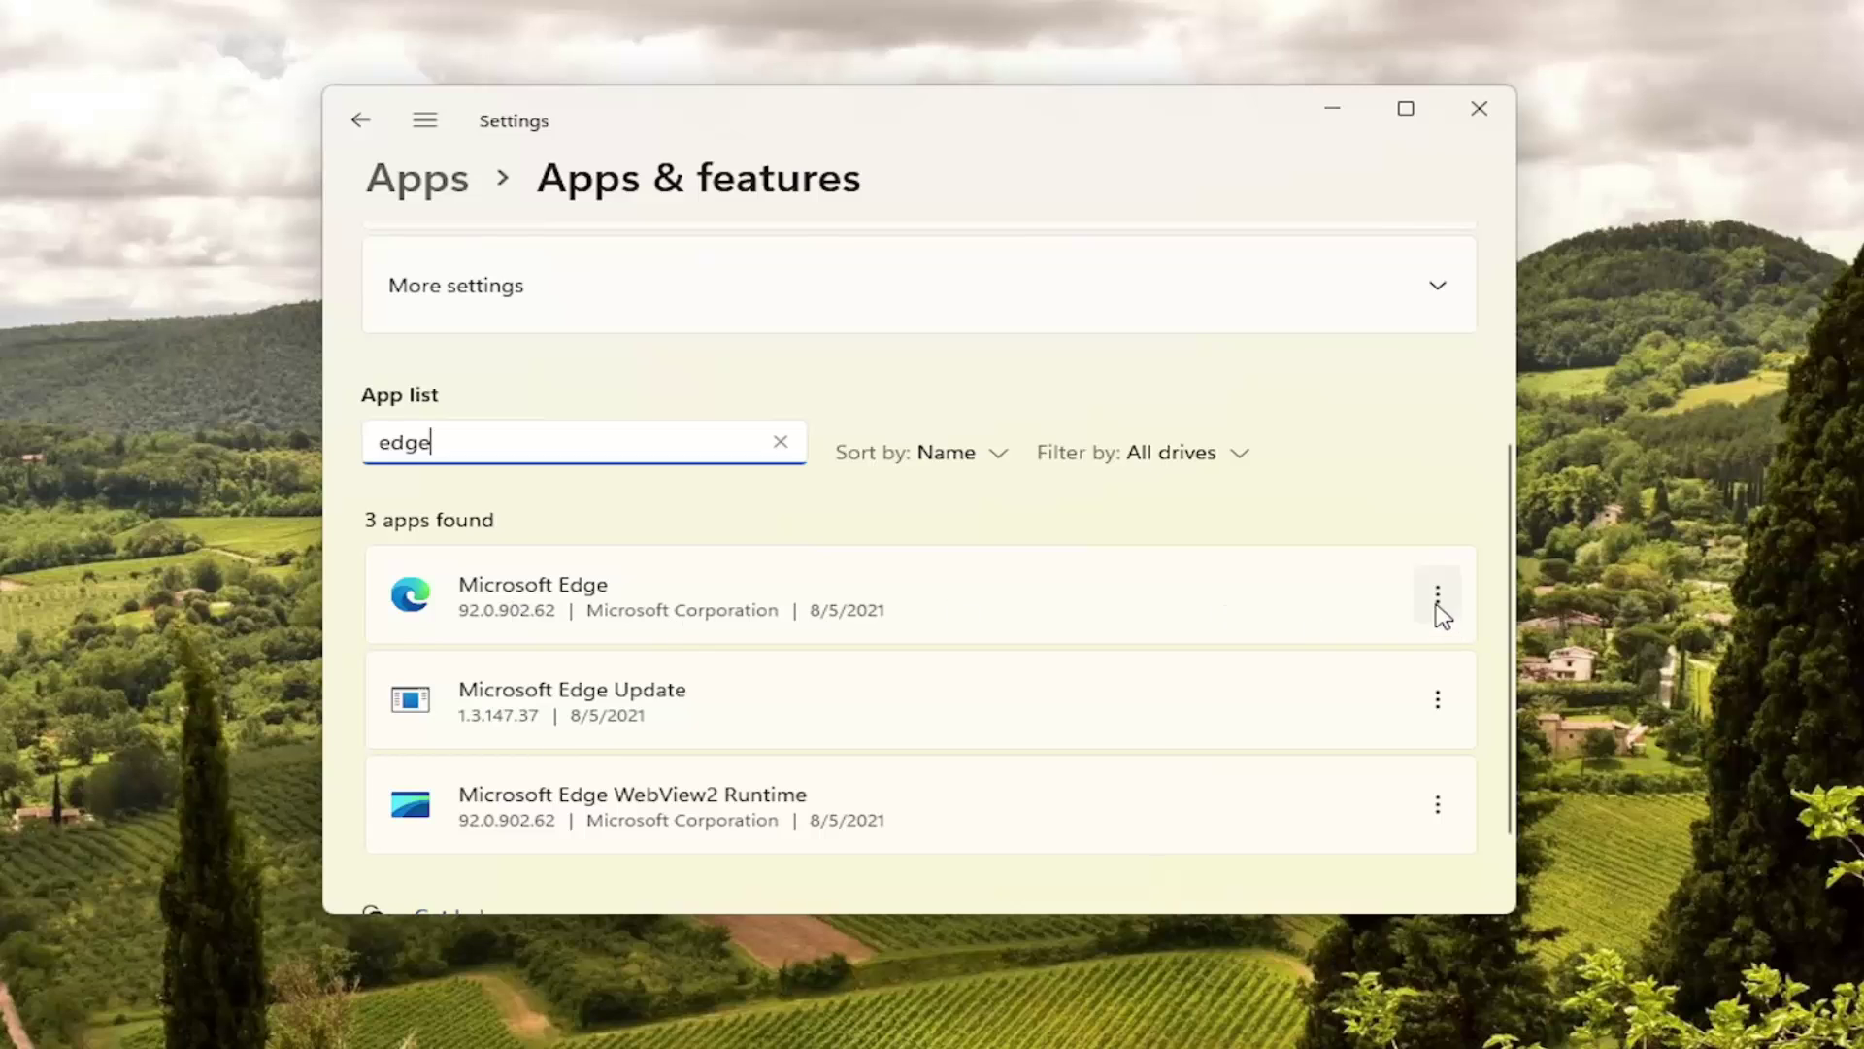
click(1438, 603)
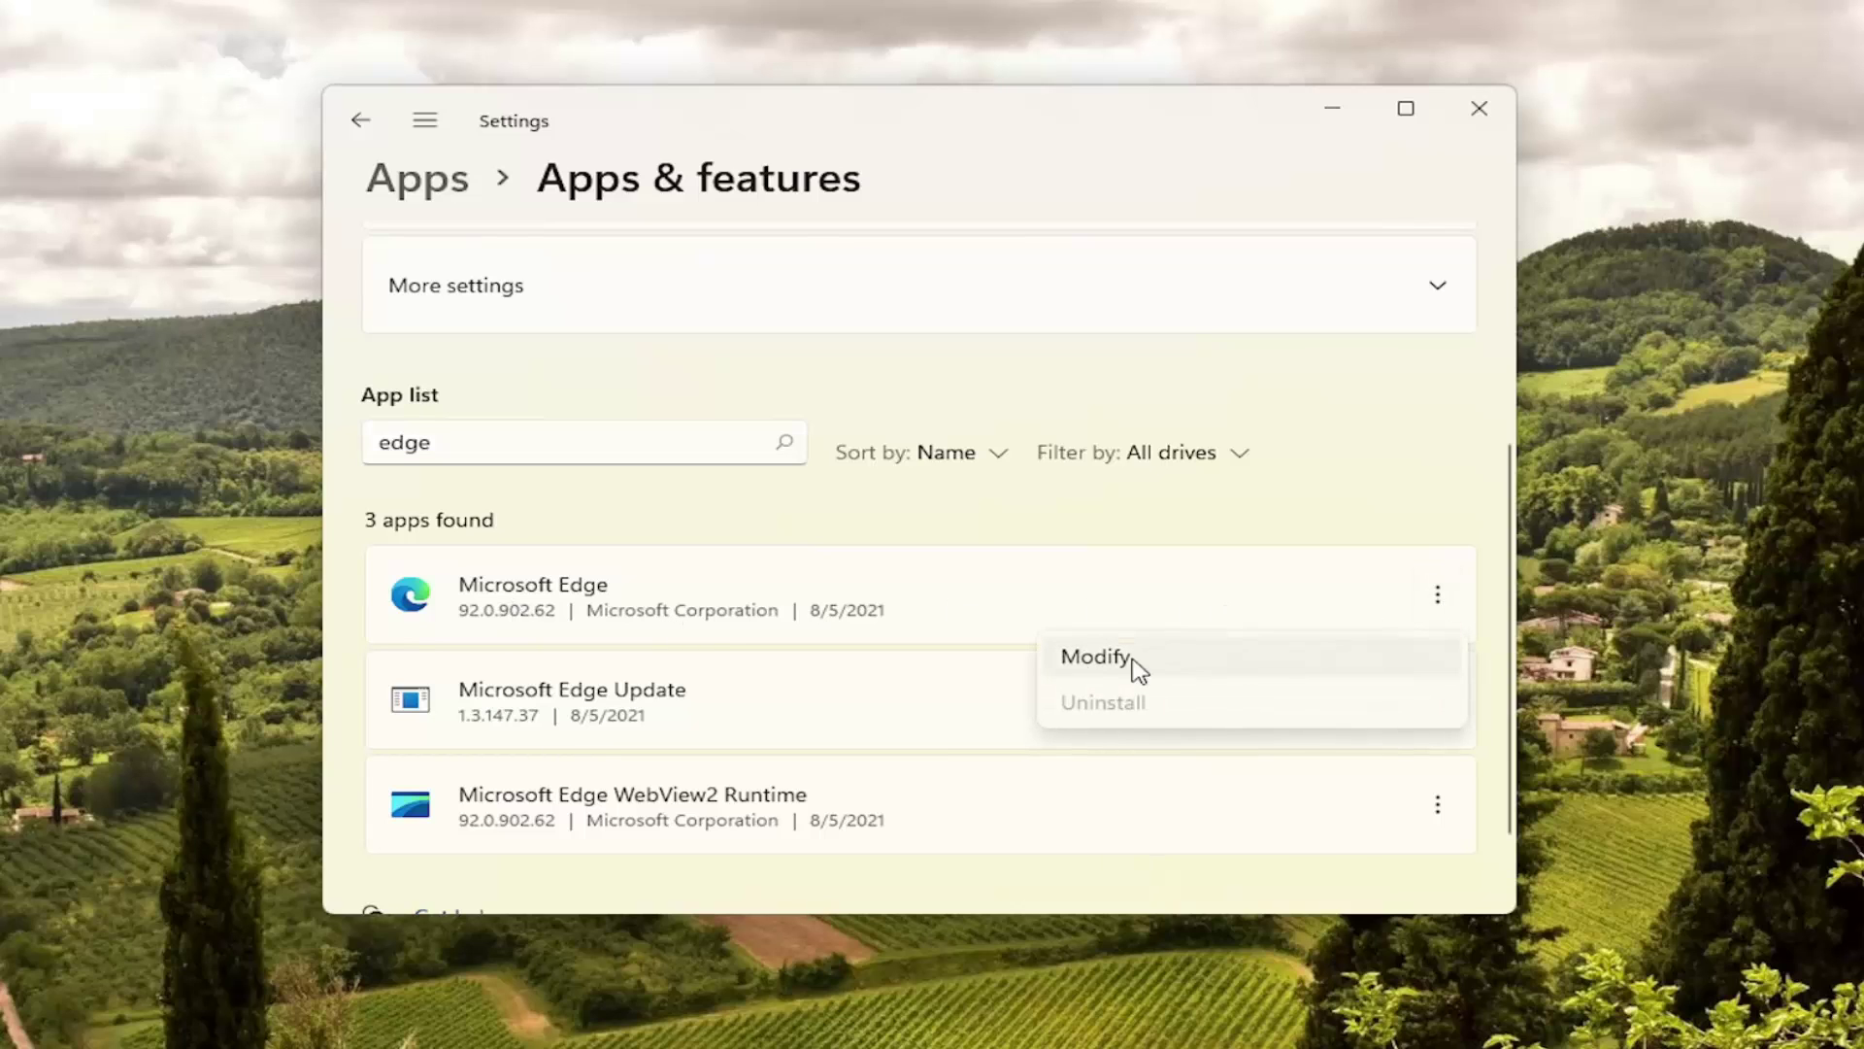
click(1087, 663)
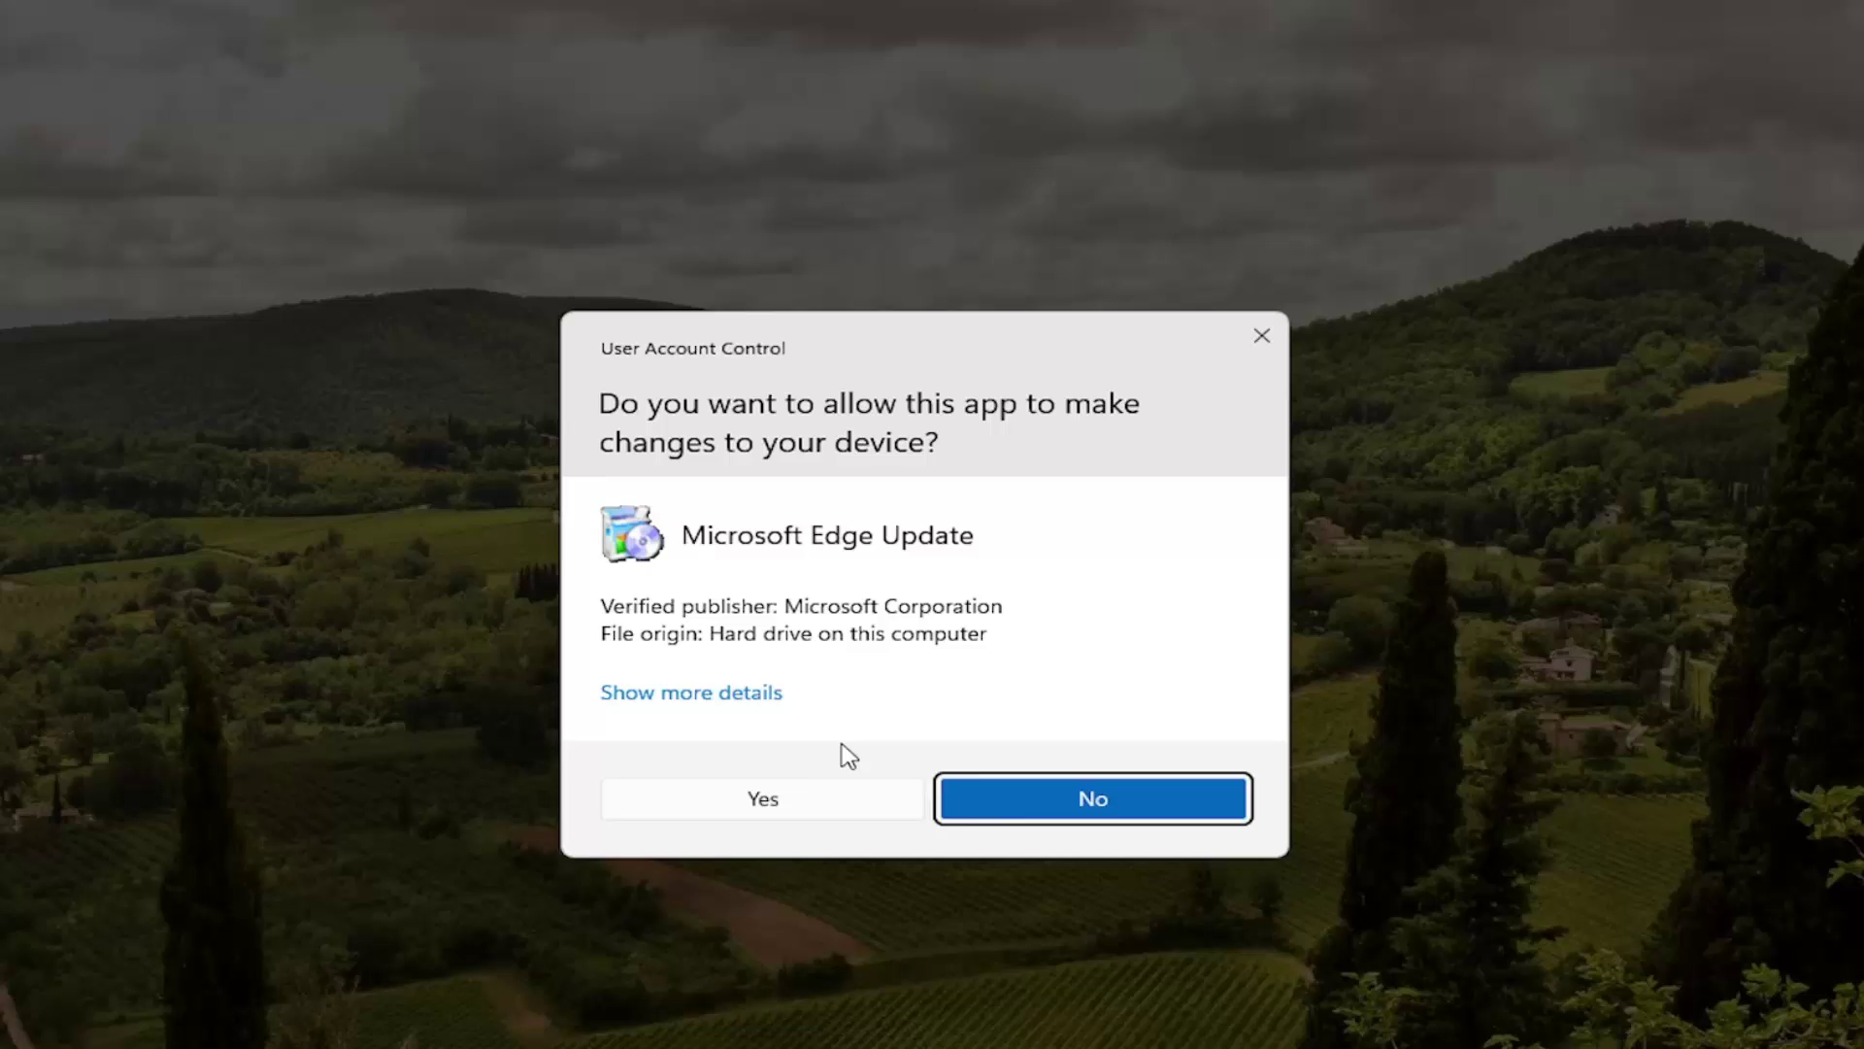
click(696, 807)
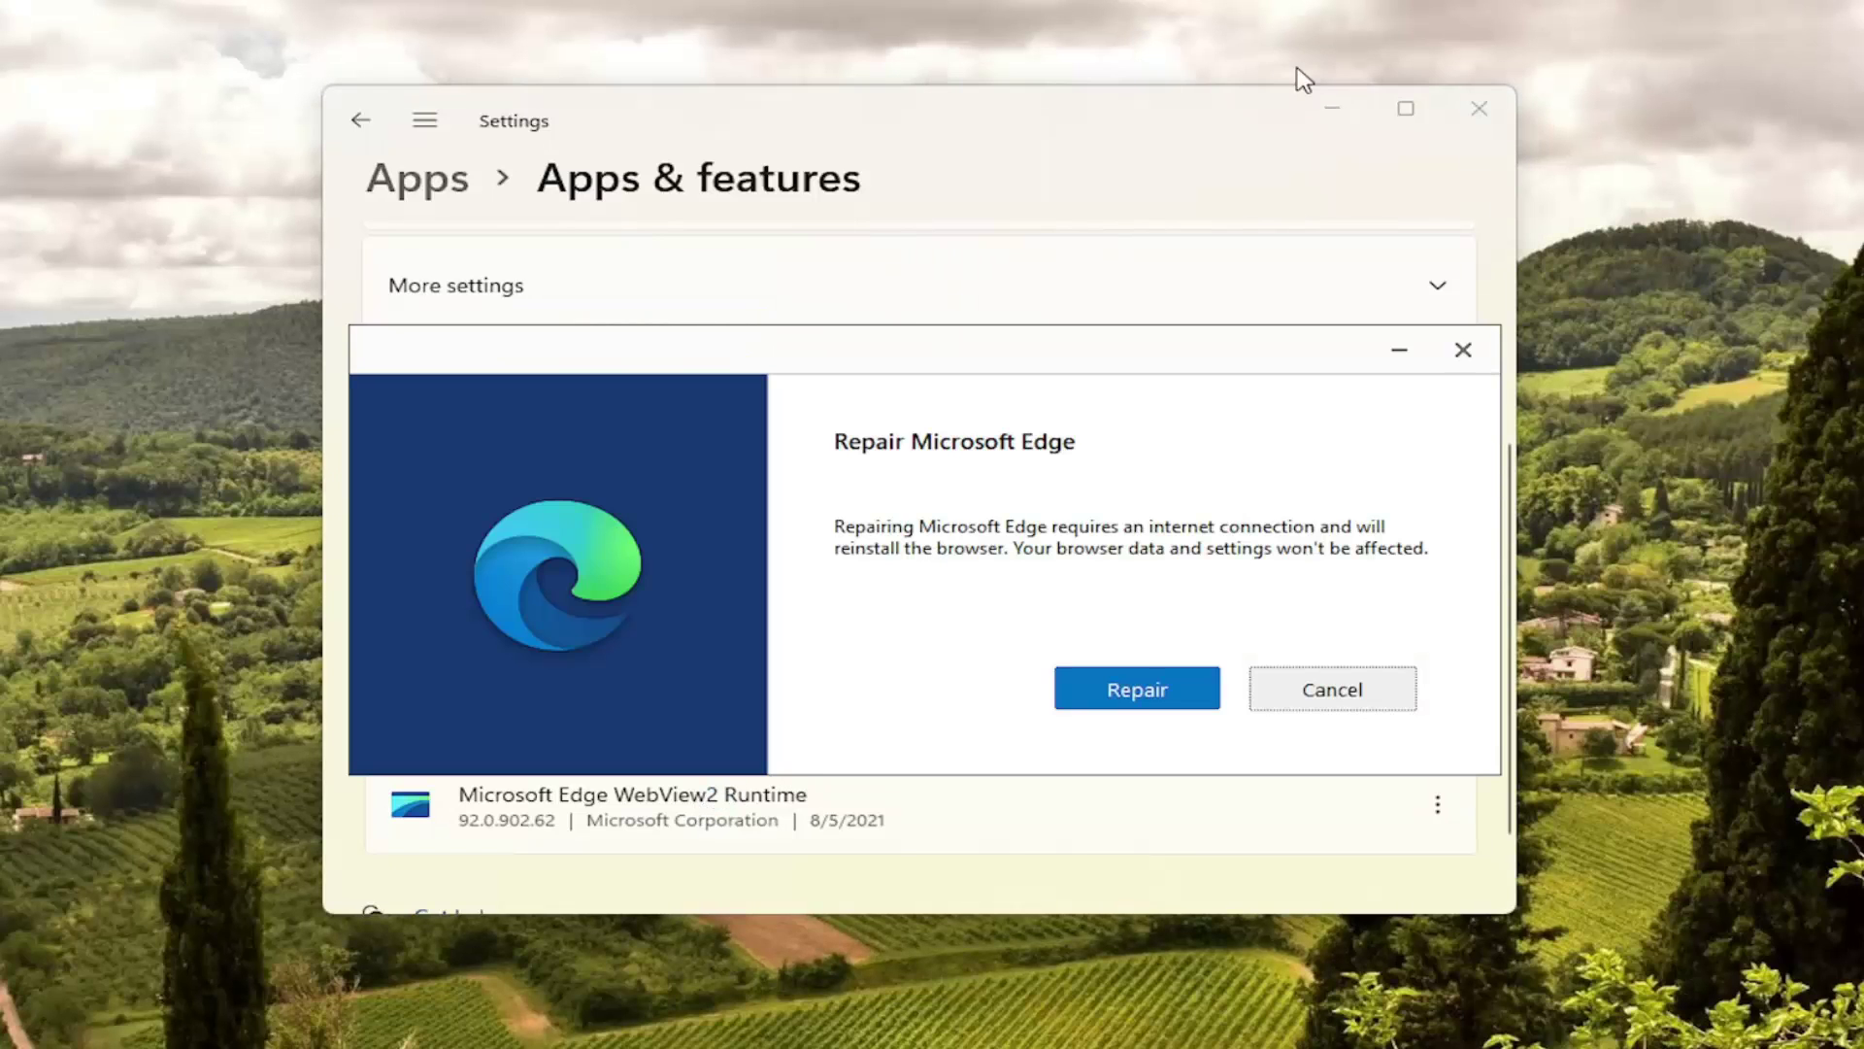
Step: Minimize Settings and choose Repair in the Repair Microsoft Edge dialog
click(1329, 106)
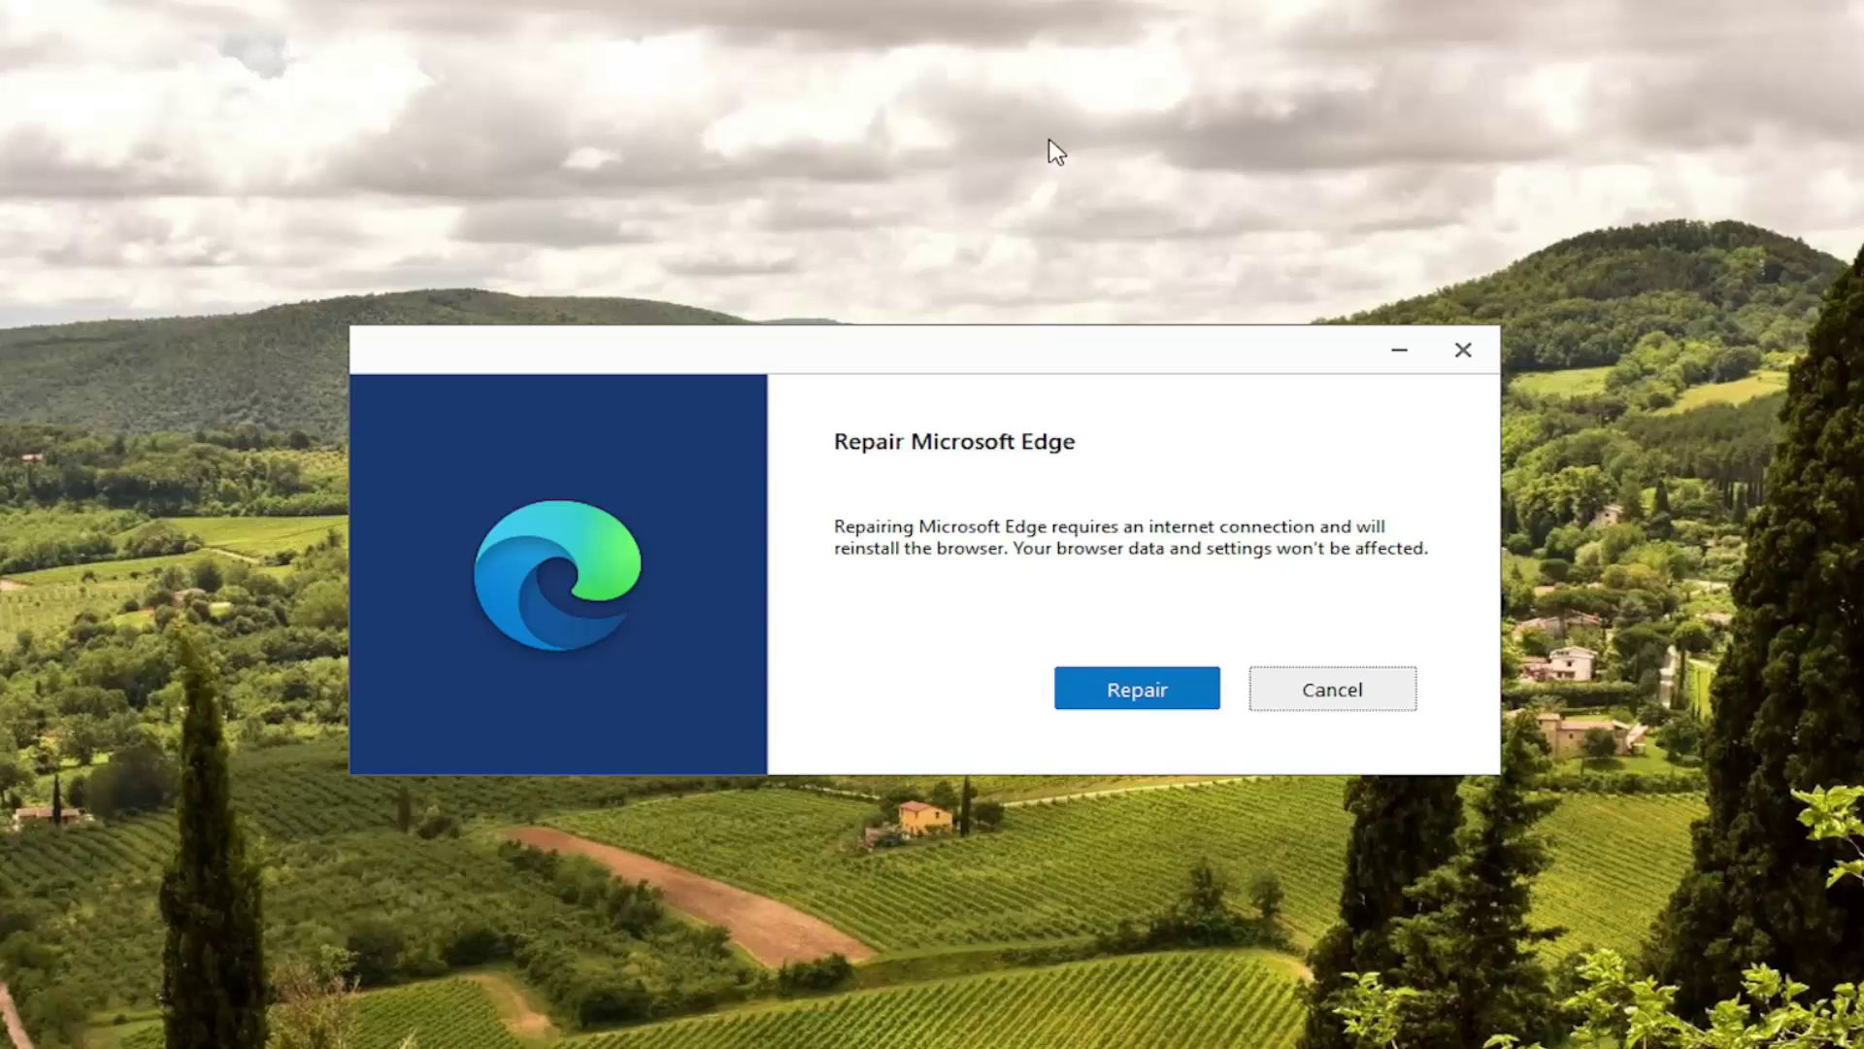
click(1116, 699)
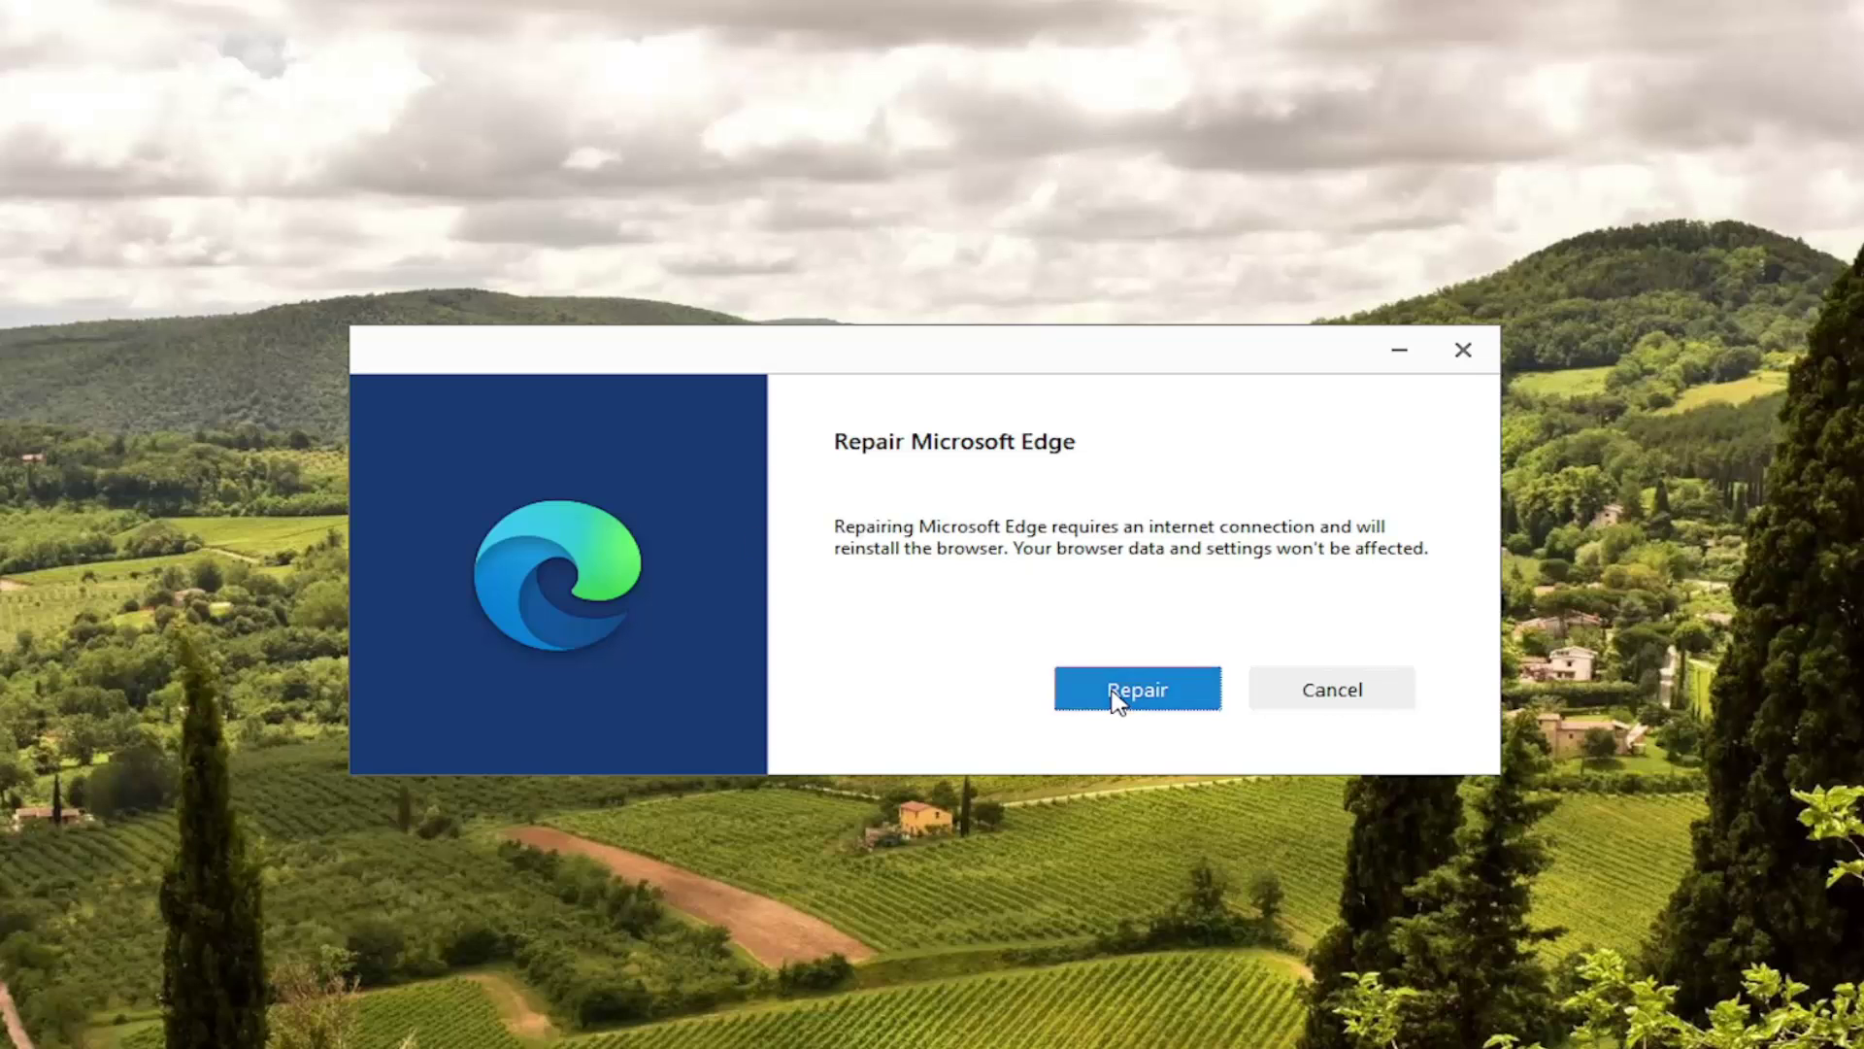